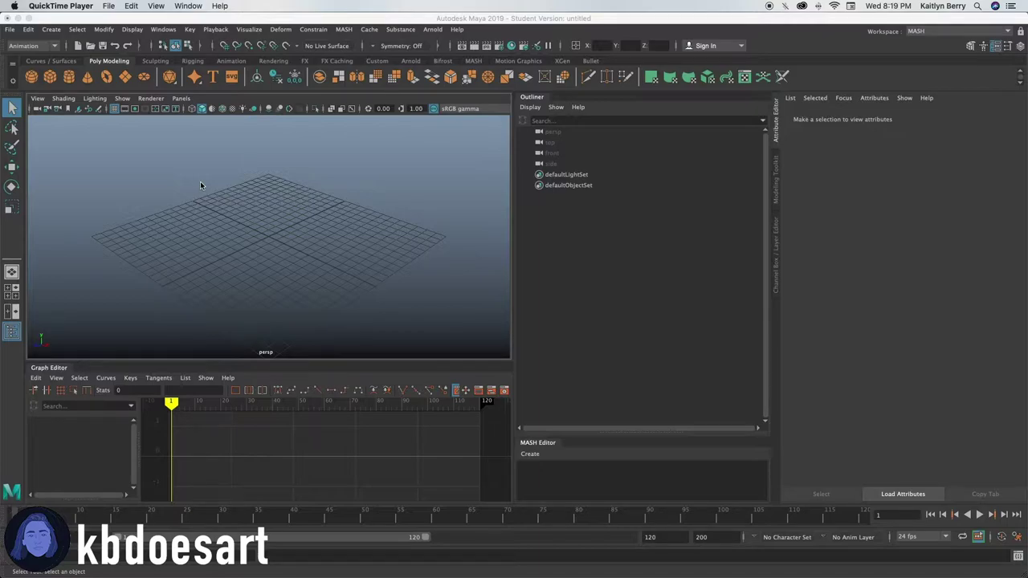
# Switch the workspace to Maya Classic and create a polygon cylinder
pyautogui.click(926, 36)
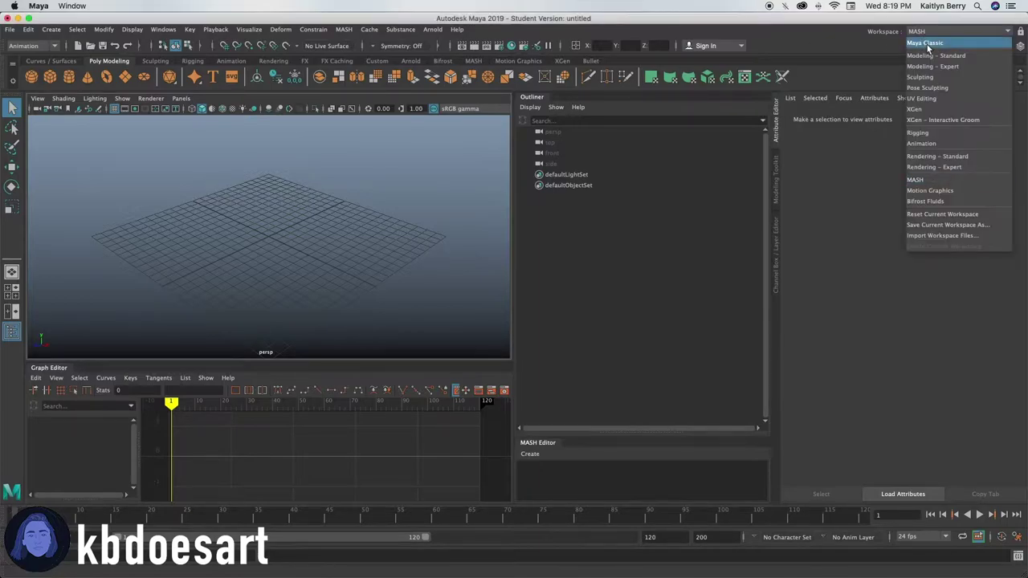
pyautogui.click(923, 40)
pyautogui.click(107, 62)
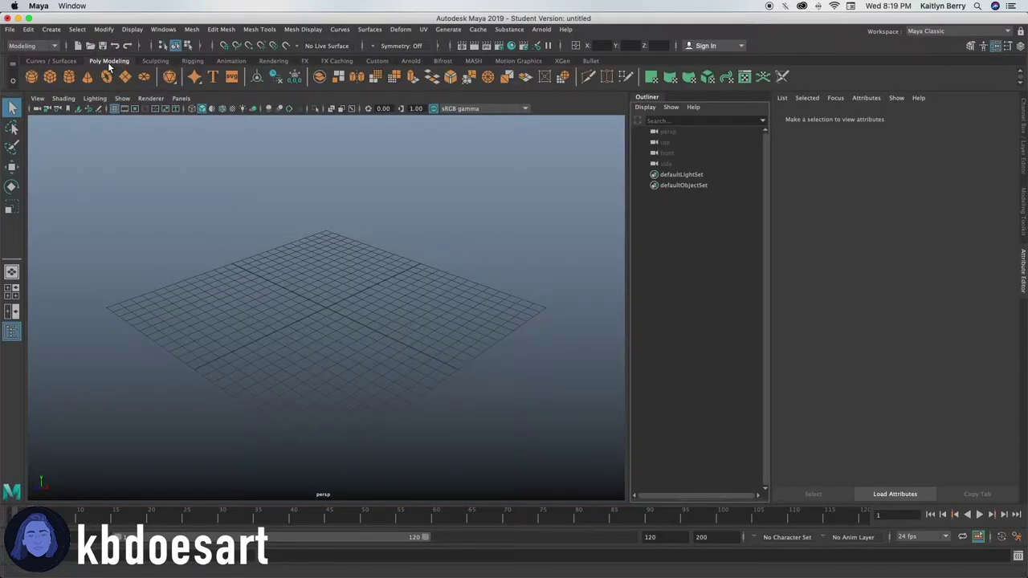
pyautogui.click(69, 77)
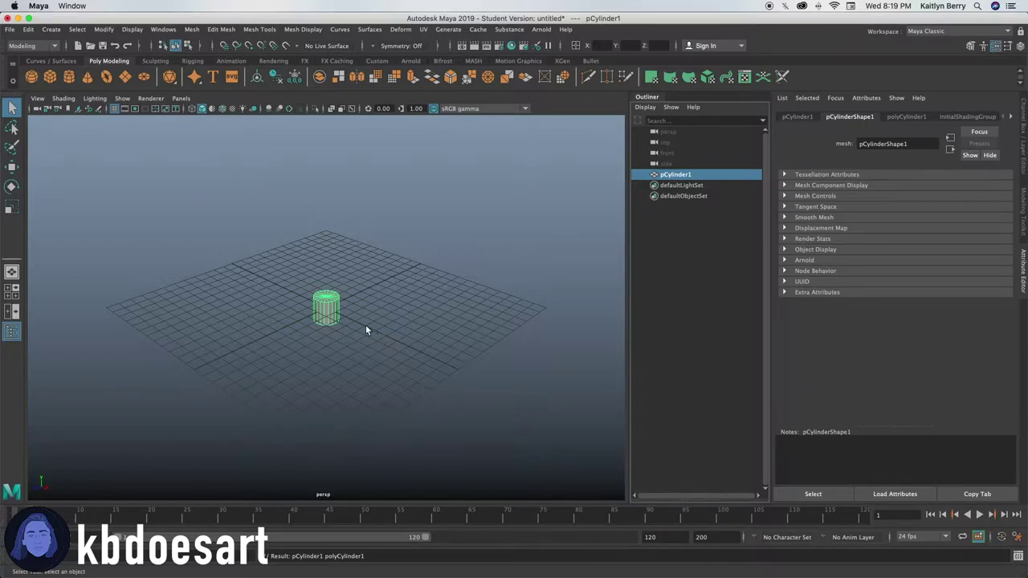
pyautogui.press('r')
pyautogui.scroll(6, 455, 308)
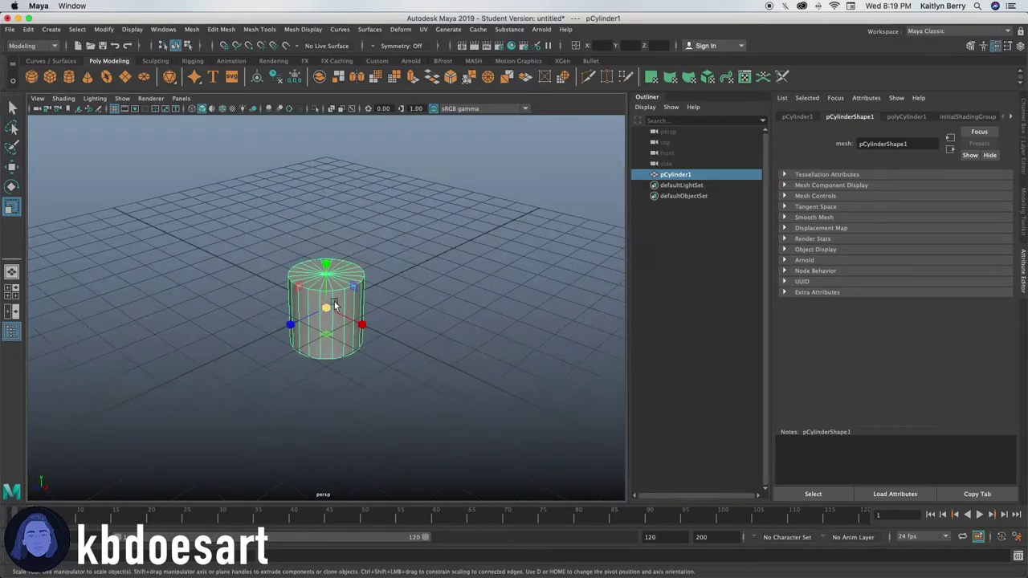
pyautogui.moveTo(331, 302); pyautogui.dragTo(524, 252)
pyautogui.keyDown('alt'); pyautogui.moveTo(565, 318); pyautogui.dragTo(349, 318, button='right'); pyautogui.keyUp('alt')
pyautogui.keyDown('alt'); pyautogui.moveTo(358, 352); pyautogui.dragTo(381, 338); pyautogui.keyUp('alt')
pyautogui.press('super+z')
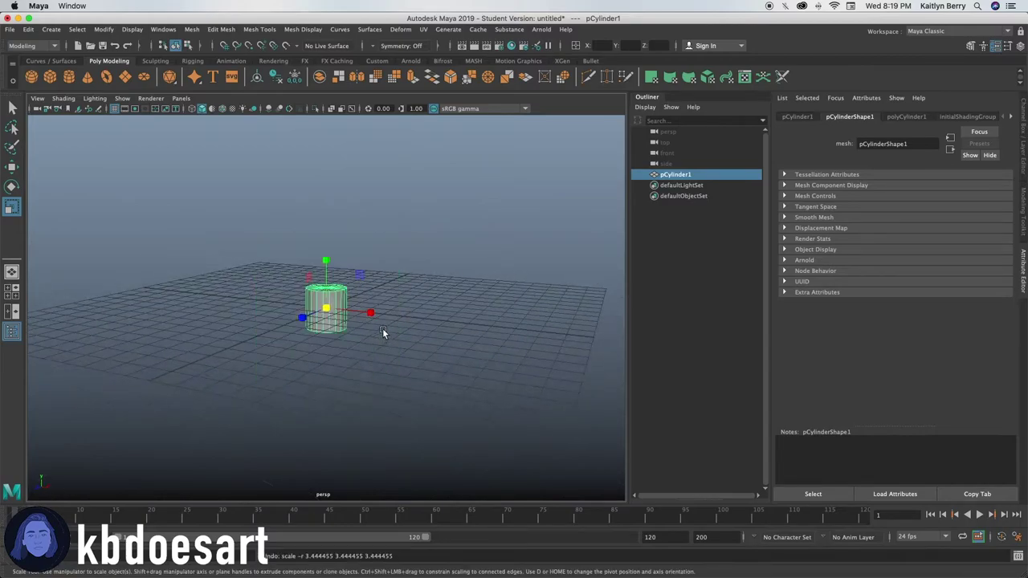
# Set the cylinder's radius to 4 and its height to 6
pyautogui.click(906, 117)
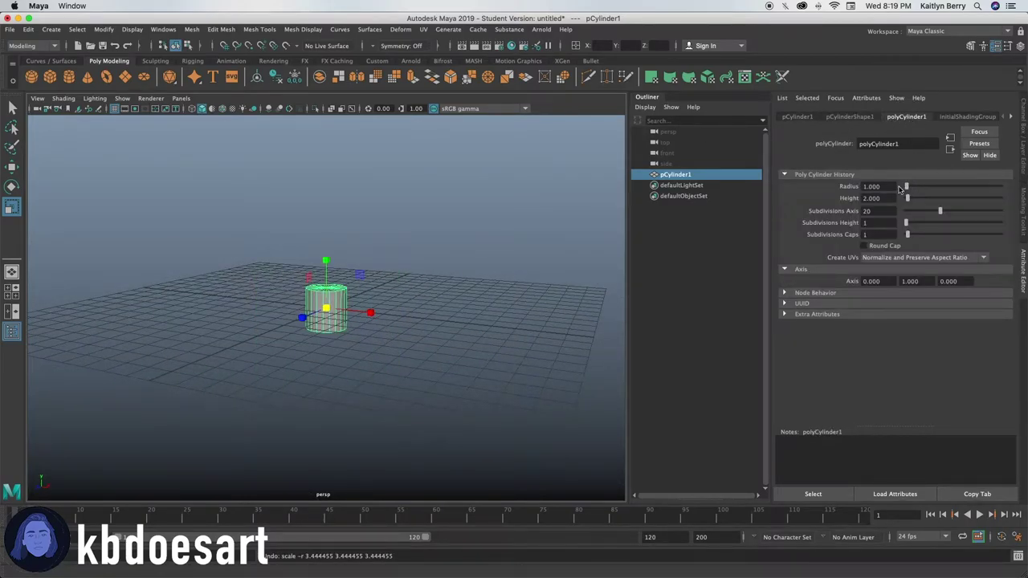
pyautogui.moveTo(896, 187); pyautogui.dragTo(858, 186)
pyautogui.write('4')
pyautogui.press('Return')
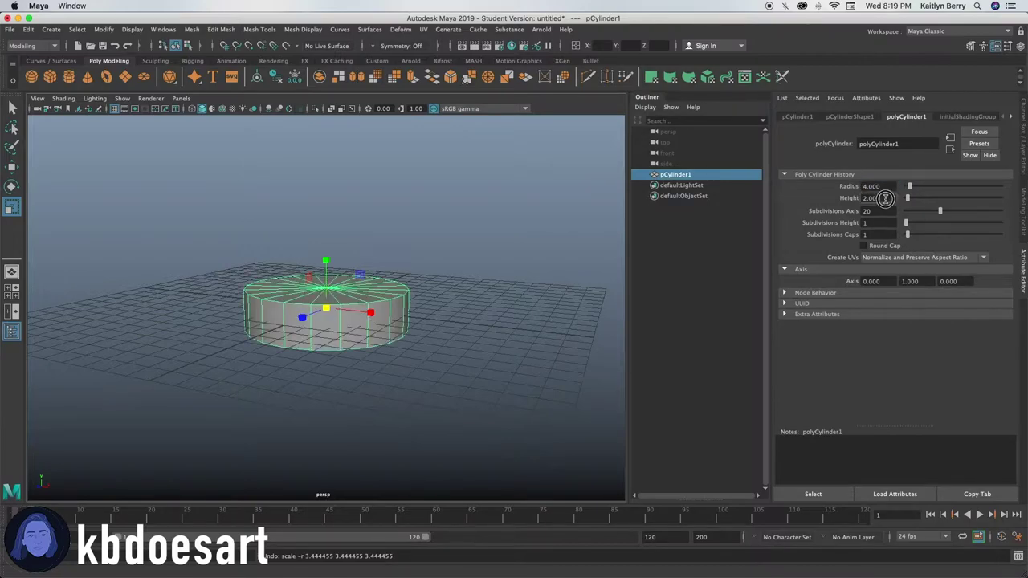
pyautogui.write('4')
pyautogui.press('Return')
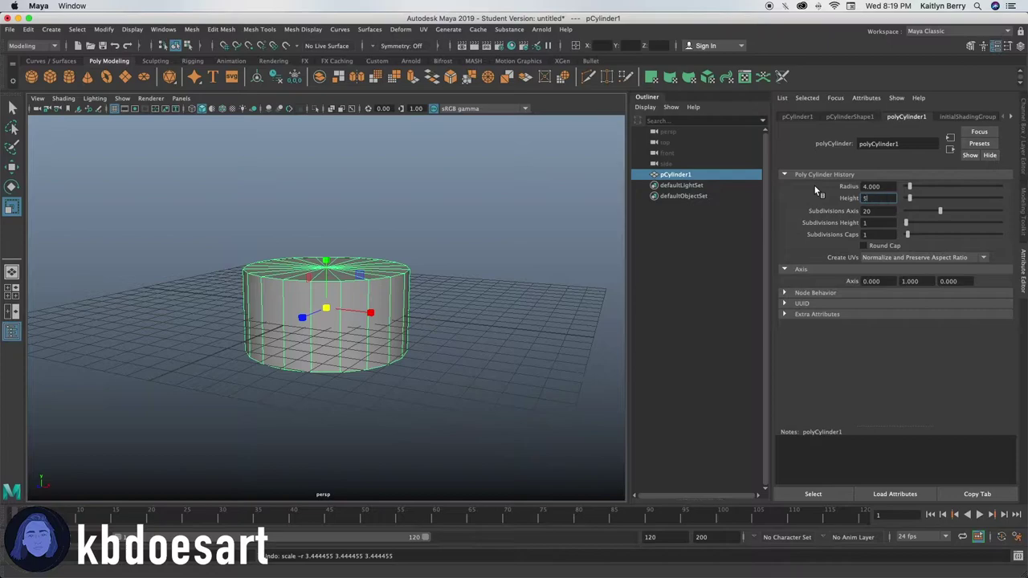
pyautogui.press('Return')
pyautogui.keyDown('alt'); pyautogui.moveTo(291, 316); pyautogui.dragTo(400, 295); pyautogui.keyUp('alt')
pyautogui.click(873, 197)
pyautogui.write('6')
pyautogui.press('Return')
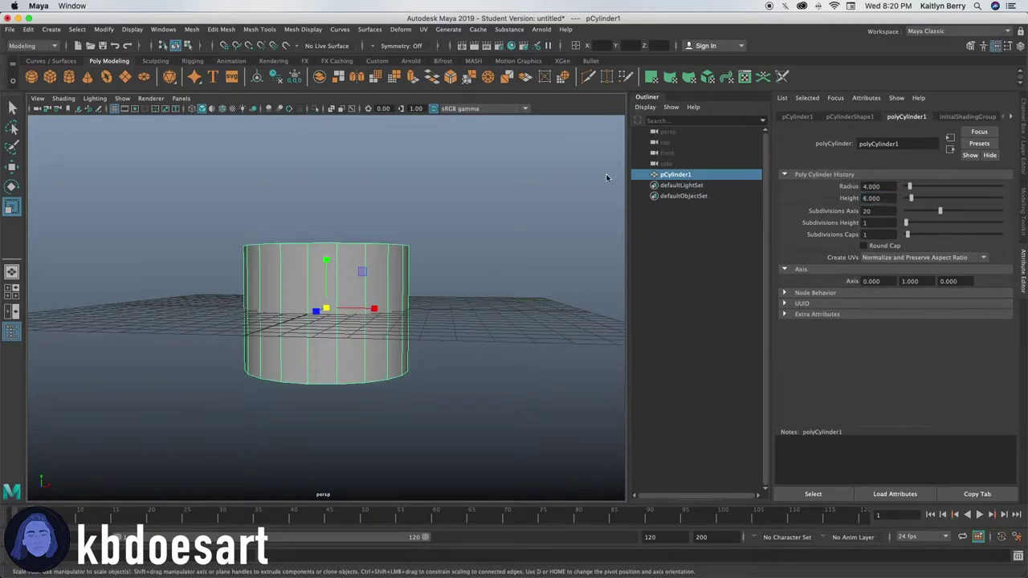
# Delete all the faces of the cylinder's top cap to leave it open
pyautogui.keyDown('alt'); pyautogui.moveTo(385, 310); pyautogui.dragTo(399, 281); pyautogui.keyUp('alt')
pyautogui.keyDown('alt'); pyautogui.moveTo(438, 337); pyautogui.dragTo(474, 328); pyautogui.keyUp('alt')
pyautogui.keyDown('alt'); pyautogui.moveTo(411, 347); pyautogui.dragTo(381, 374); pyautogui.keyUp('alt')
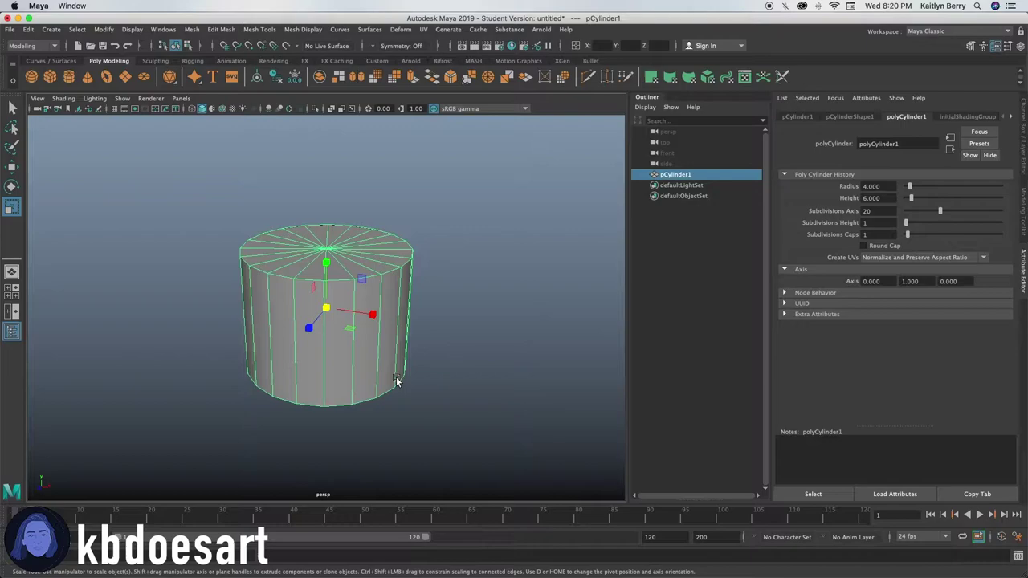
pyautogui.keyDown('alt'); pyautogui.moveTo(378, 382); pyautogui.dragTo(398, 367, button='right'); pyautogui.keyUp('alt')
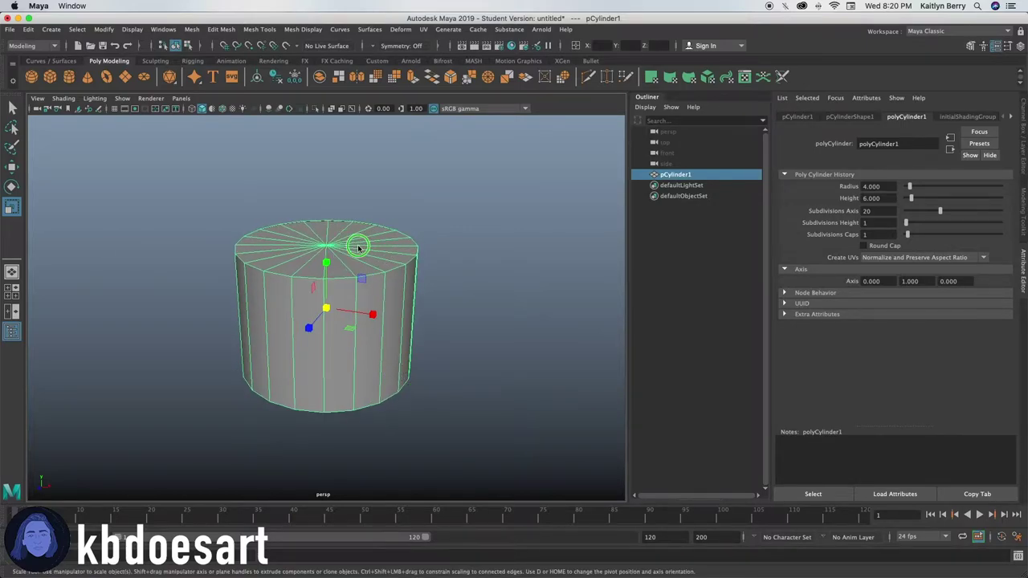
pyautogui.keyDown('shift'); pyautogui.rightClick(359, 248); pyautogui.keyUp('shift')
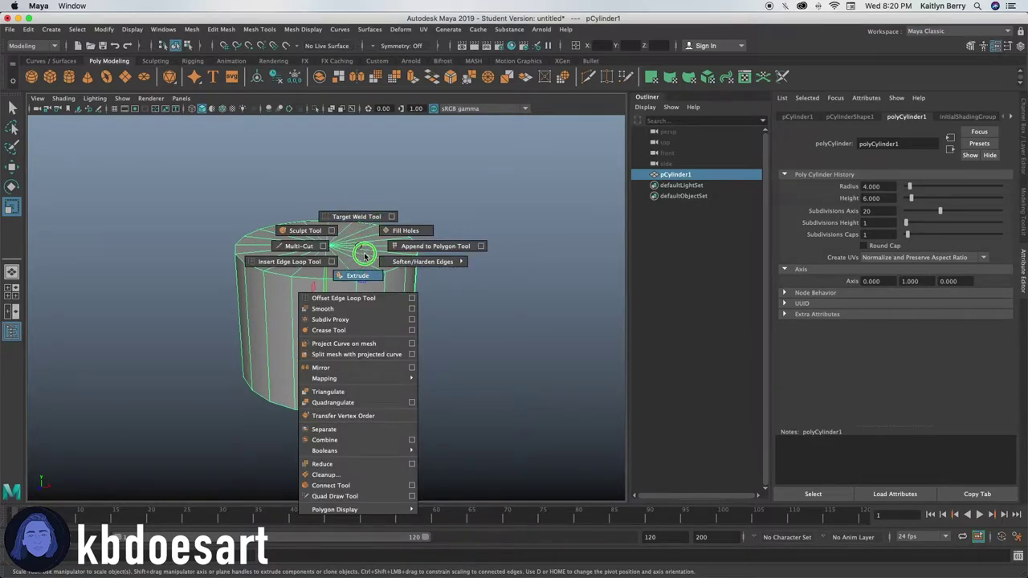
pyautogui.moveTo(360, 250); pyautogui.dragTo(358, 274, button='right')
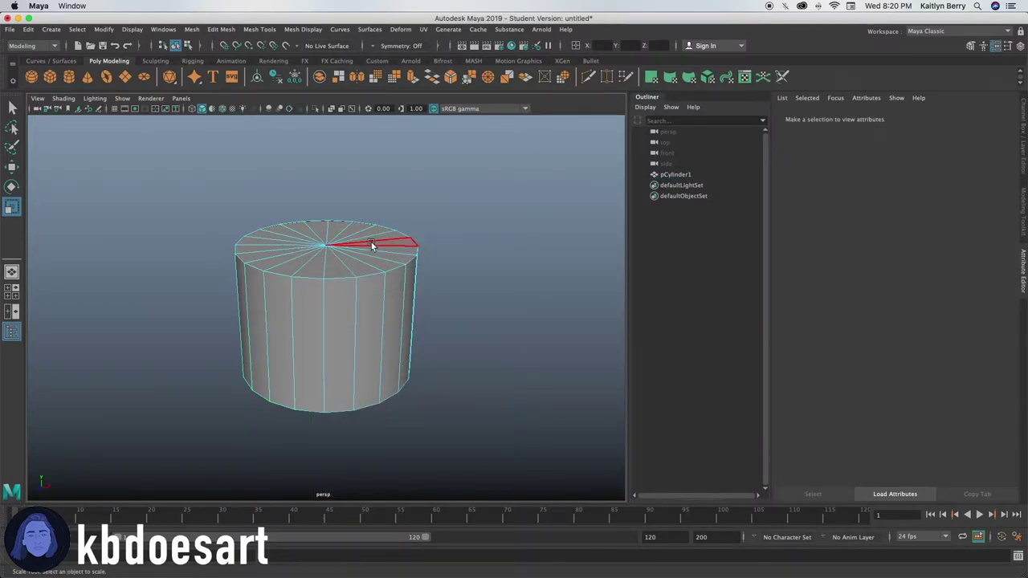
pyautogui.press('q')
pyautogui.moveTo(320, 277)
pyautogui.mouseDown()
pyautogui.moveTo(286, 270)
pyautogui.moveTo(298, 267)
pyautogui.mouseUp()
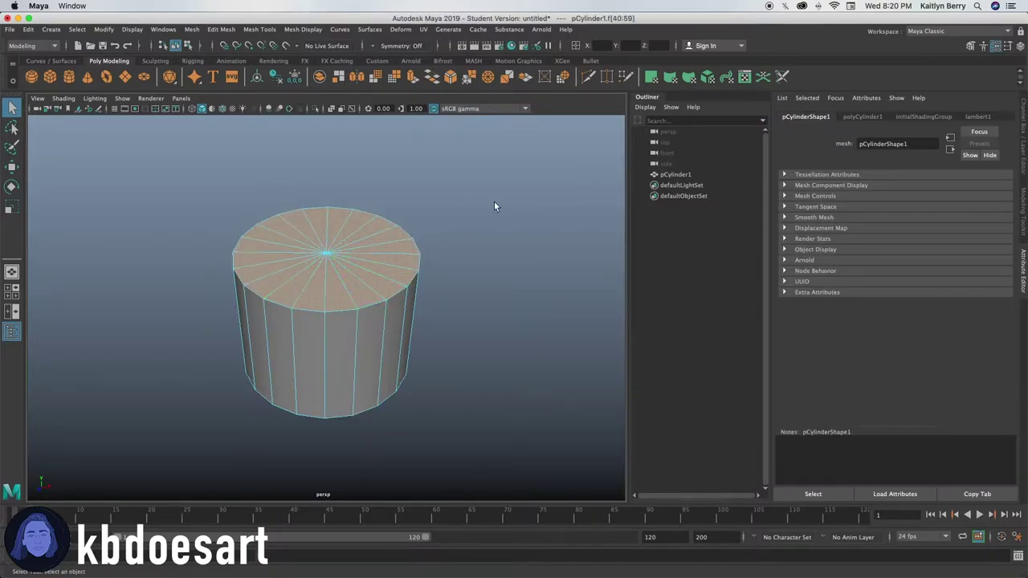
pyautogui.press('Delete')
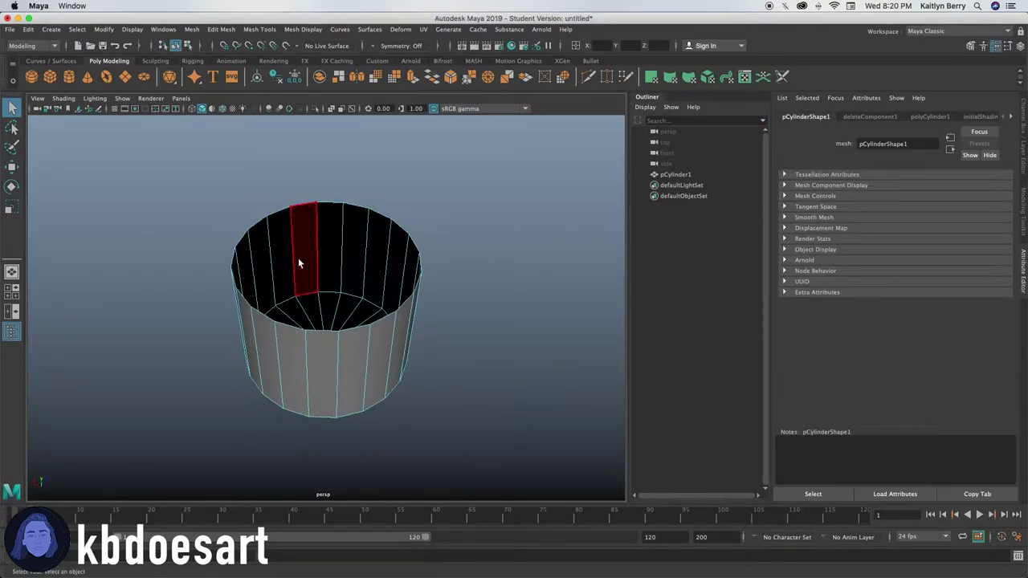
# Extrude the whole open cylinder with a thickness of 0.4 to form a solid wall
pyautogui.moveTo(316, 271); pyautogui.dragTo(369, 241, button='right')
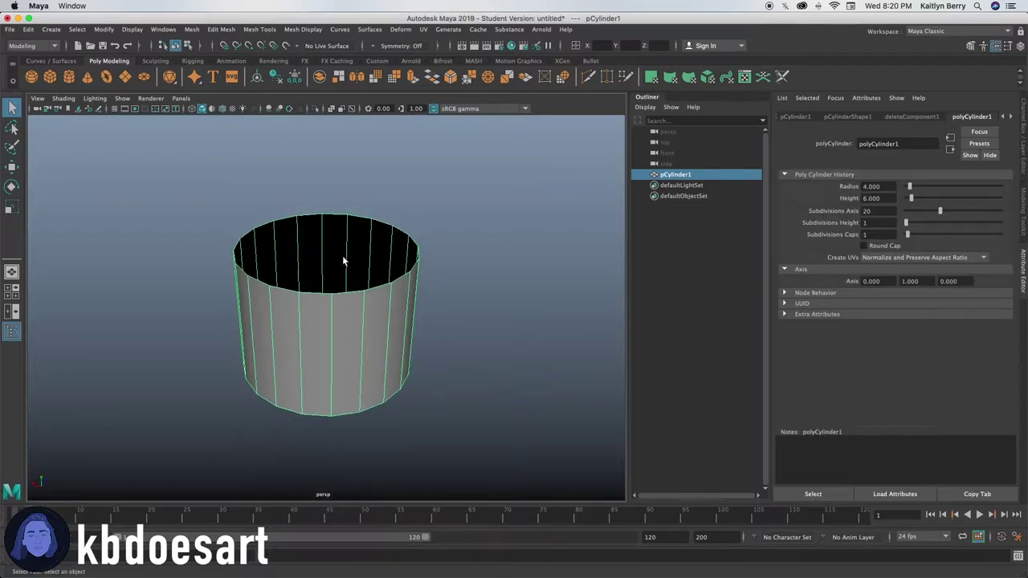
pyautogui.hotkey('ctrl', 'e')
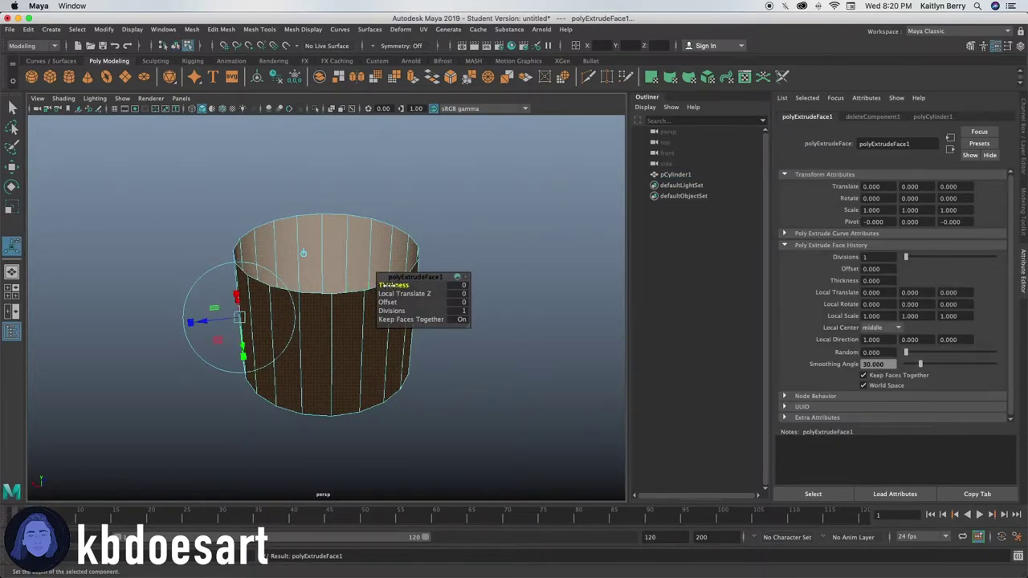
pyautogui.moveTo(389, 285); pyautogui.dragTo(413, 280)
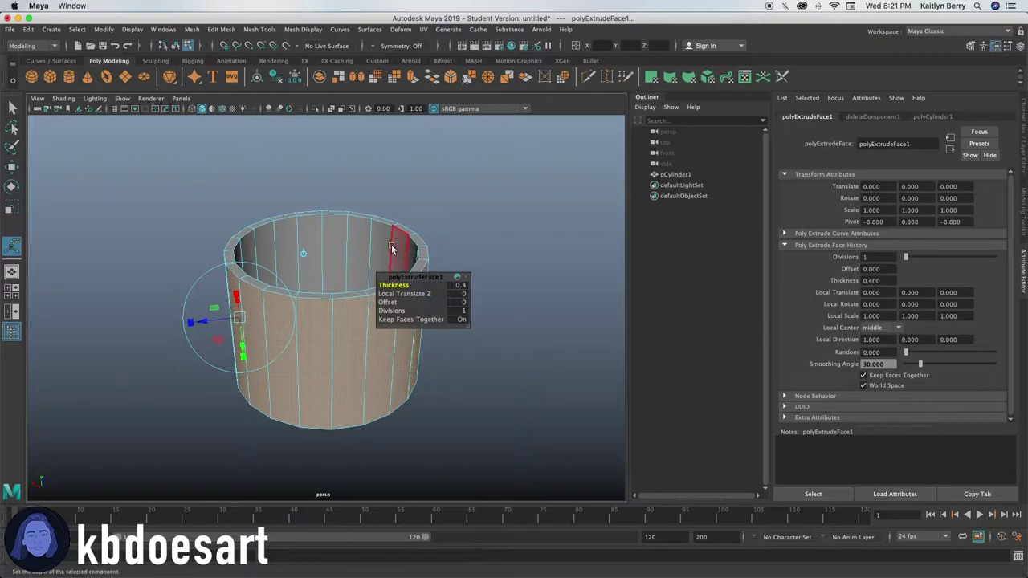
pyautogui.press('3')
pyautogui.press('1')
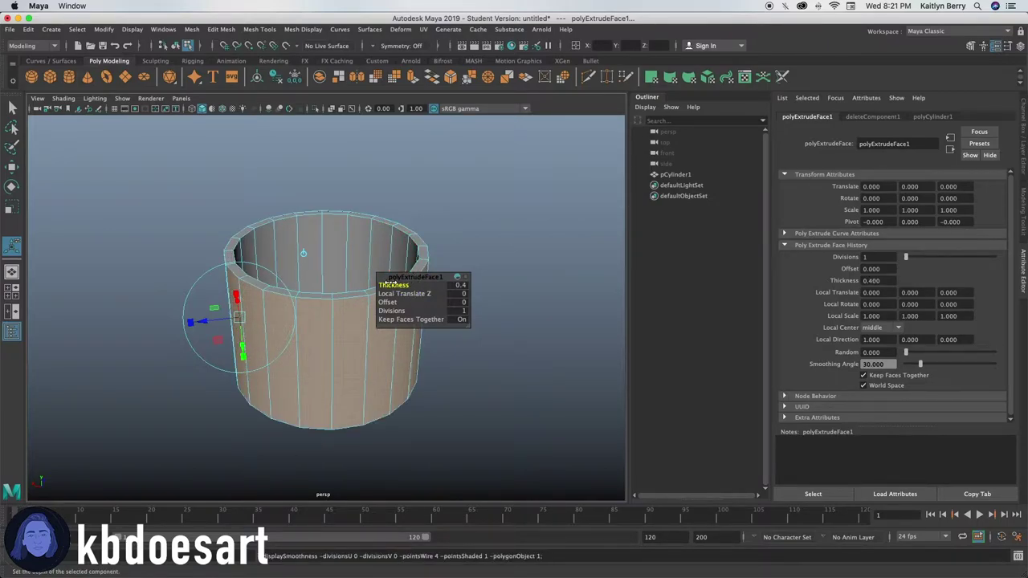
# Increase the extrusion thickness slightly and check the shape in smooth preview before returning to the unsmoothed display
pyautogui.moveTo(388, 284); pyautogui.dragTo(393, 284)
pyautogui.click(464, 208)
pyautogui.press('3')
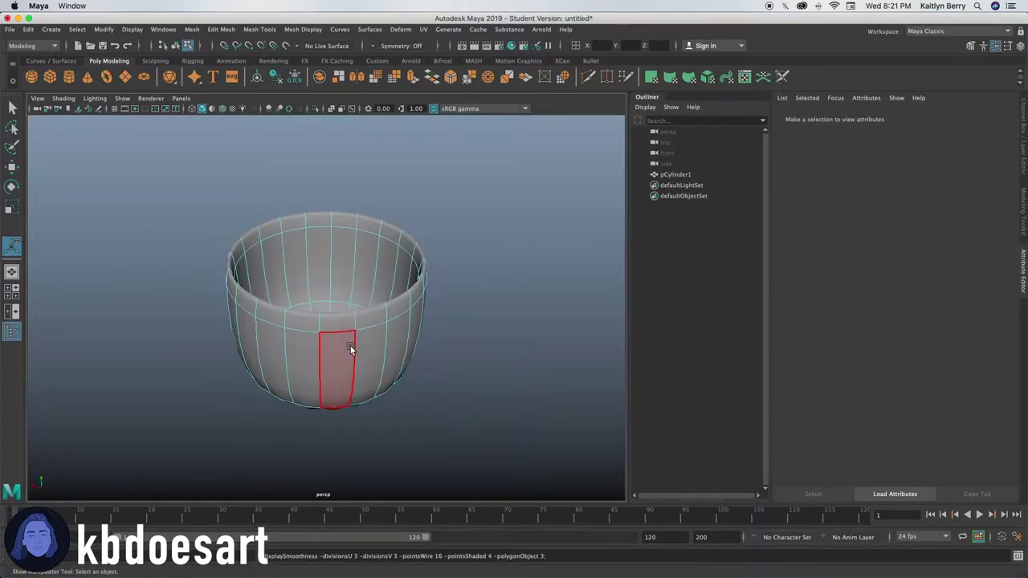
pyautogui.moveTo(370, 322)
pyautogui.keyDown('alt'); pyautogui.mouseDown()
pyautogui.moveTo(361, 340)
pyautogui.moveTo(406, 305)
pyautogui.moveTo(361, 310)
pyautogui.moveTo(359, 338)
pyautogui.mouseUp(); pyautogui.keyUp('alt')
pyautogui.press('1')
pyautogui.moveTo(358, 292)
pyautogui.keyDown('alt'); pyautogui.mouseDown()
pyautogui.moveTo(339, 305)
pyautogui.moveTo(365, 327)
pyautogui.moveTo(355, 305)
pyautogui.moveTo(365, 290)
pyautogui.mouseUp(); pyautogui.keyUp('alt')
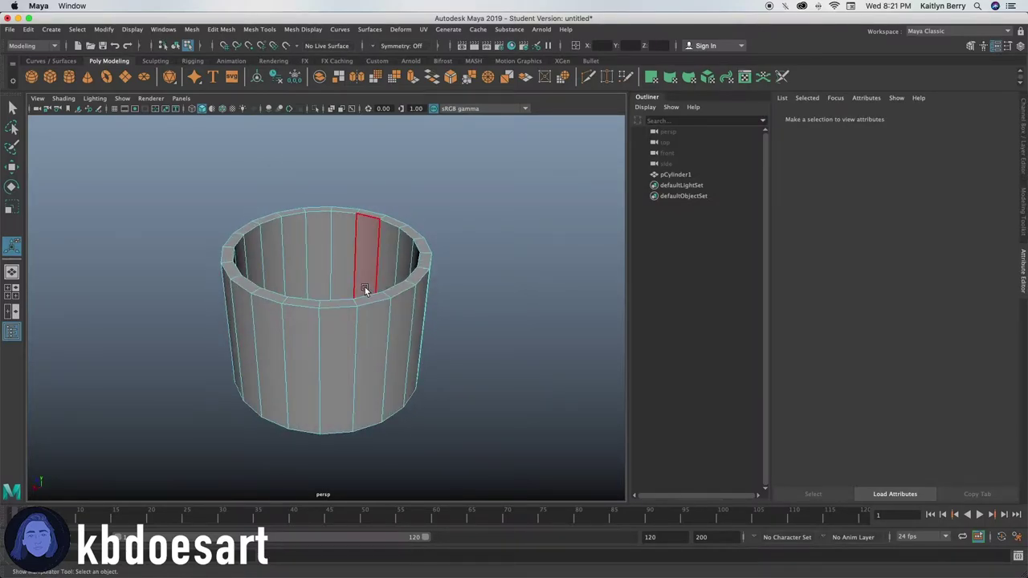
# Insert six roughly evenly spaced horizontal edge loops around the outer wall with the Multi-Cut tool
pyautogui.keyDown('alt'); pyautogui.moveTo(351, 362); pyautogui.dragTo(356, 322); pyautogui.keyUp('alt')
pyautogui.keyDown('shift'); pyautogui.moveTo(356, 298); pyautogui.dragTo(318, 306, button='right'); pyautogui.keyUp('shift')
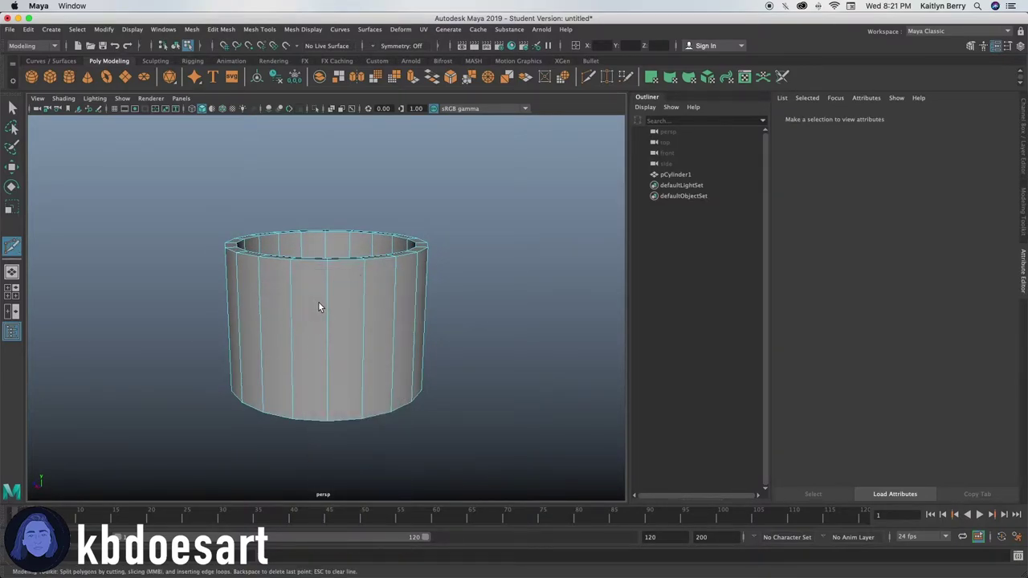
pyautogui.keyDown('ctrl'); pyautogui.middleClick(355, 336); pyautogui.keyUp('ctrl')
pyautogui.keyDown('ctrl'); pyautogui.middleClick(353, 324); pyautogui.keyUp('ctrl')
pyautogui.keyDown('ctrl'); pyautogui.middleClick(339, 358); pyautogui.keyUp('ctrl')
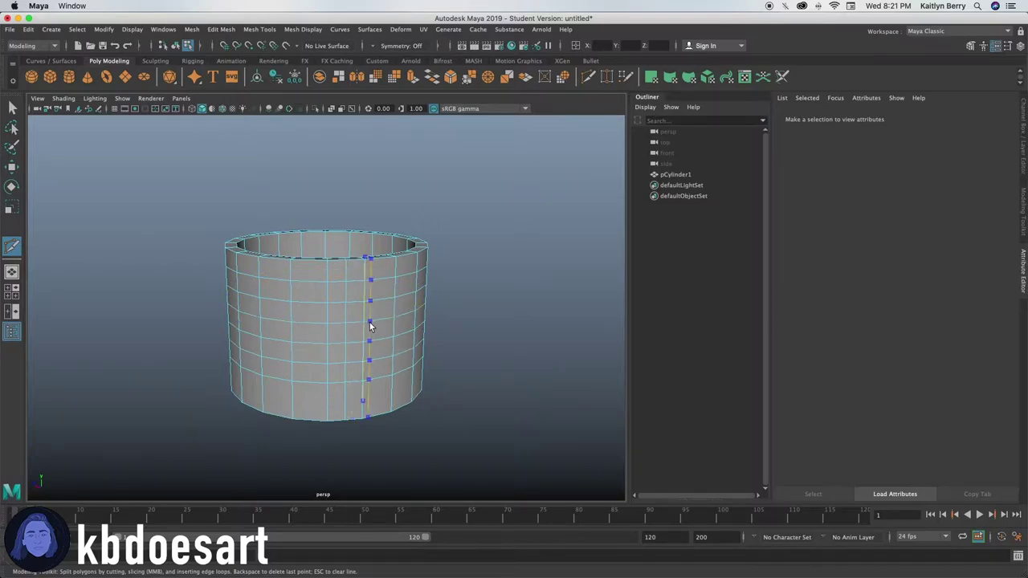
# Extrude two outer faces in the second row below the rim, one column apart, with an offset of 0.15
pyautogui.keyDown('alt'); pyautogui.moveTo(498, 348); pyautogui.dragTo(487, 385); pyautogui.keyUp('alt')
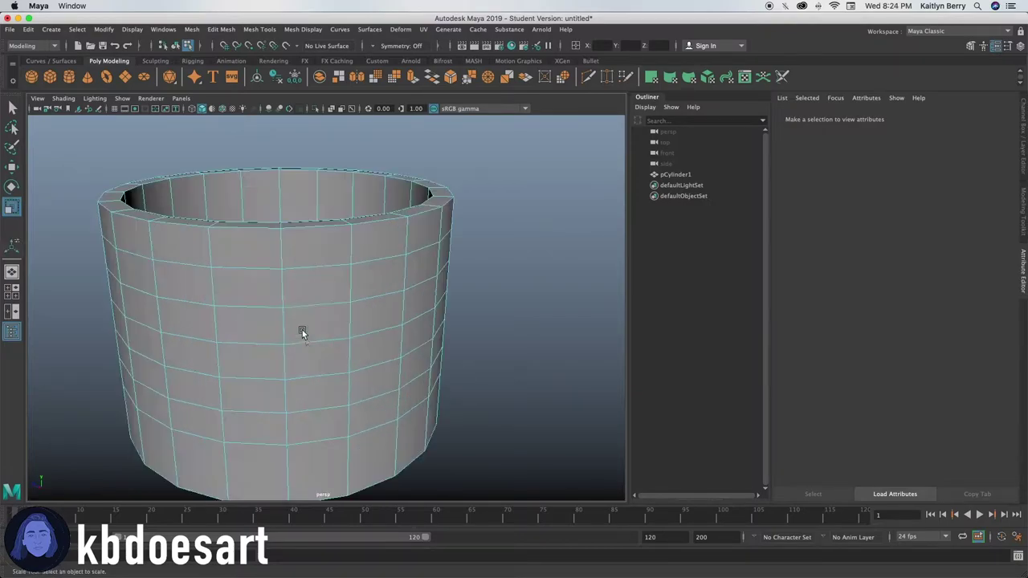
pyautogui.click(321, 287)
pyautogui.keyDown('shift'); pyautogui.click(374, 277); pyautogui.keyUp('shift')
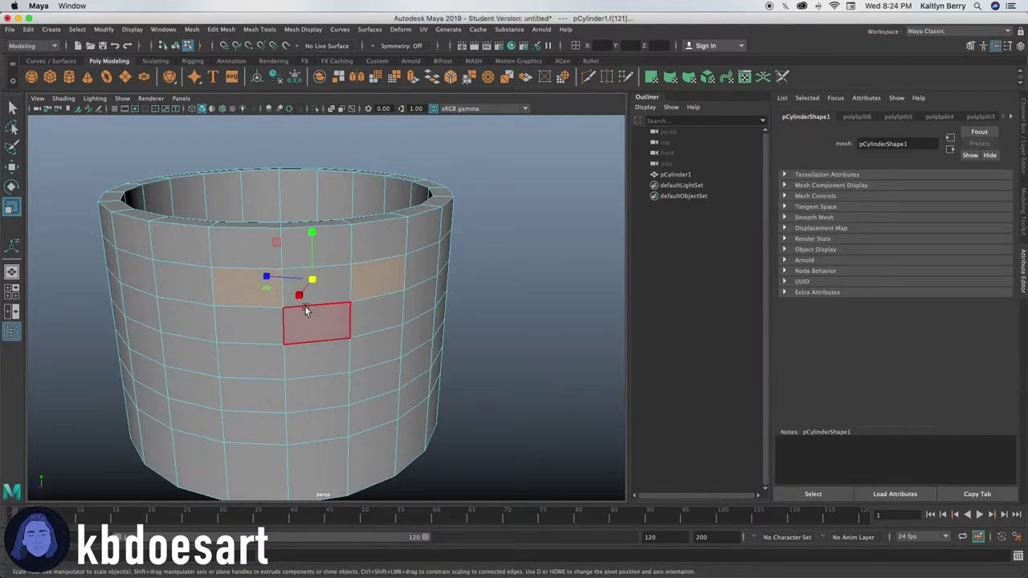
pyautogui.keyDown('alt'); pyautogui.moveTo(297, 334); pyautogui.dragTo(403, 324, button='right'); pyautogui.keyUp('alt')
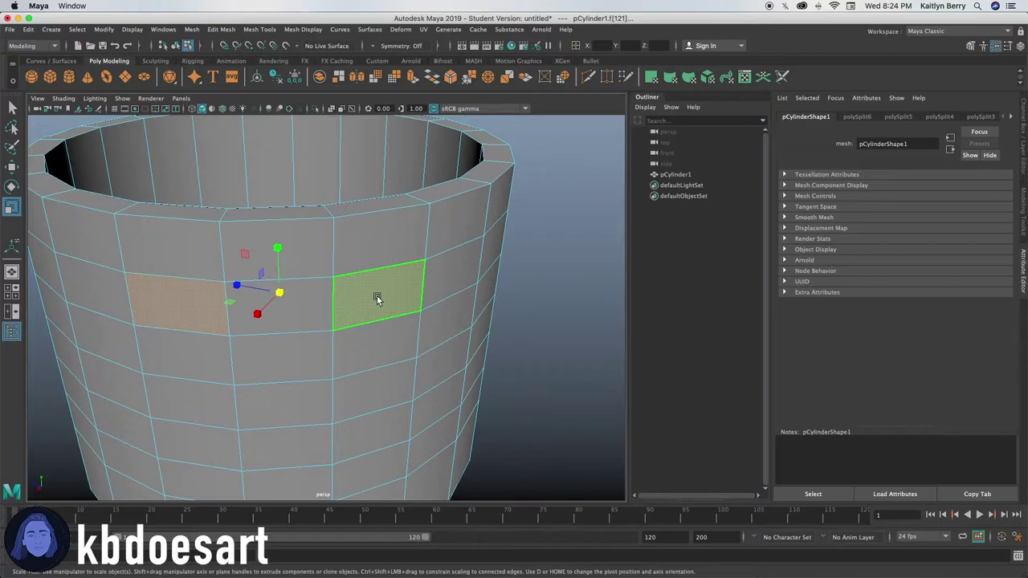
pyautogui.press('w')
pyautogui.click(377, 297)
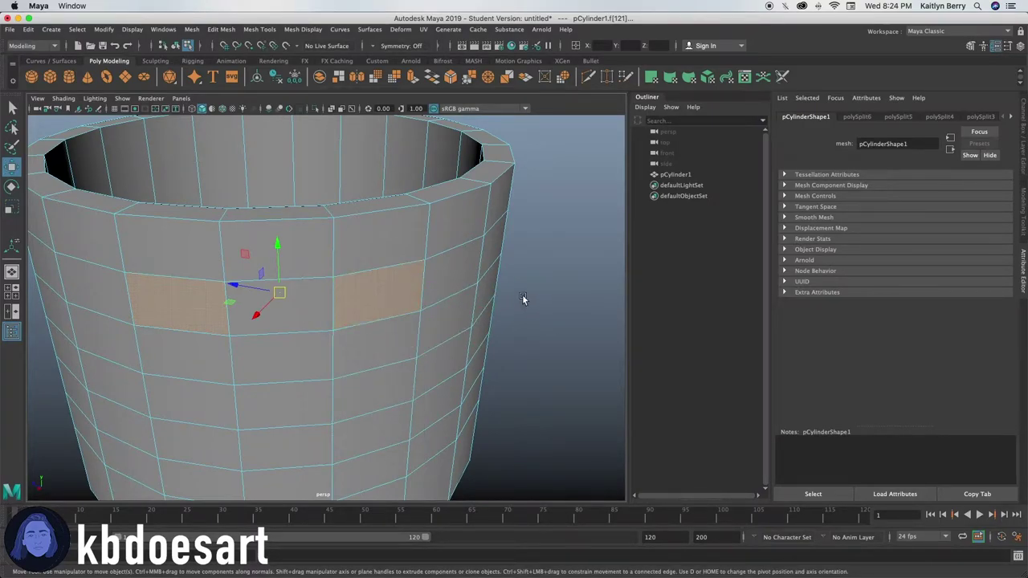
pyautogui.hotkey('ctrl', 'e')
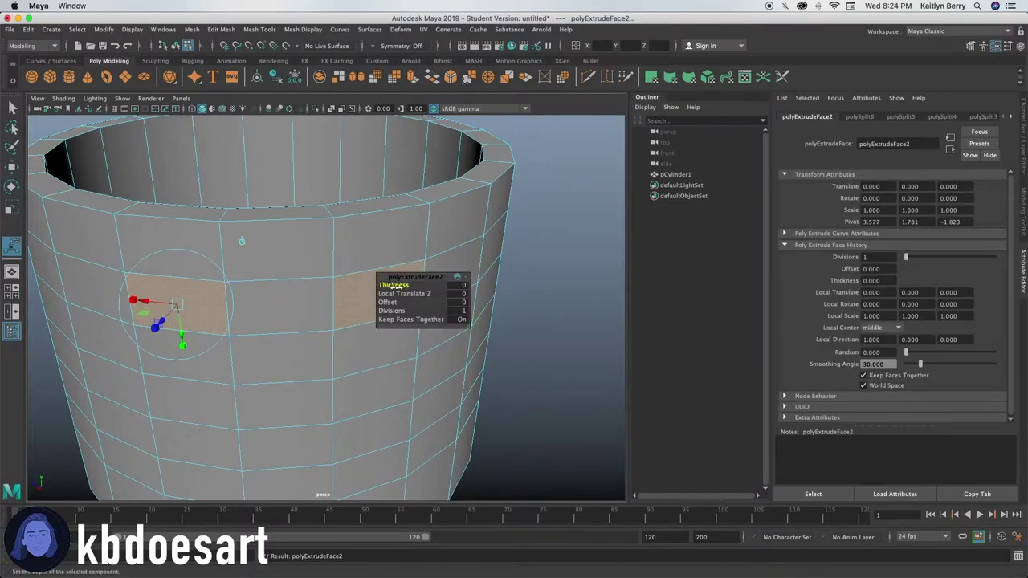
pyautogui.moveTo(388, 301); pyautogui.dragTo(397, 301)
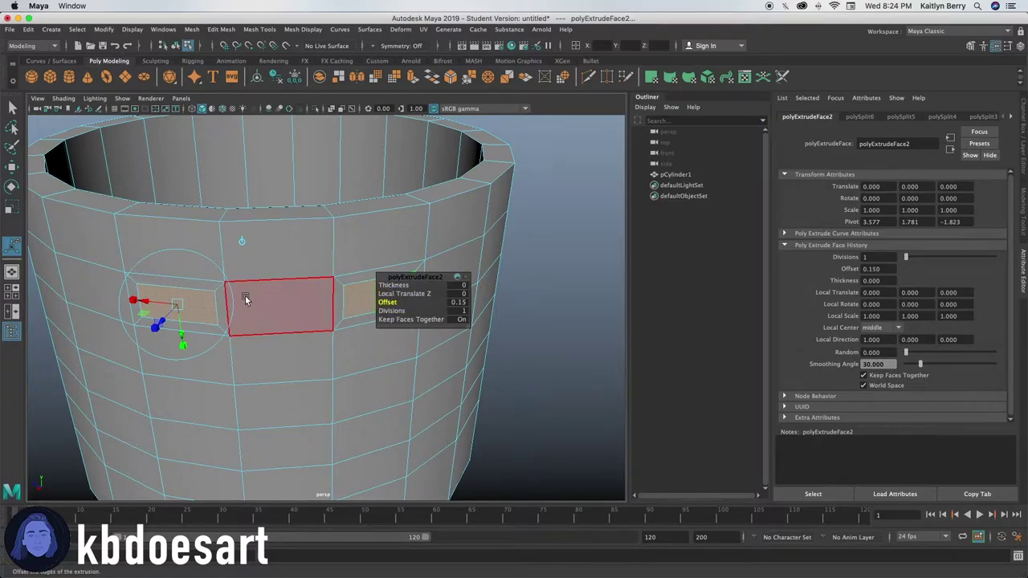
# Scale down each of the two inset faces on the outer wall to about the same small size
pyautogui.click(194, 305)
pyautogui.press('r')
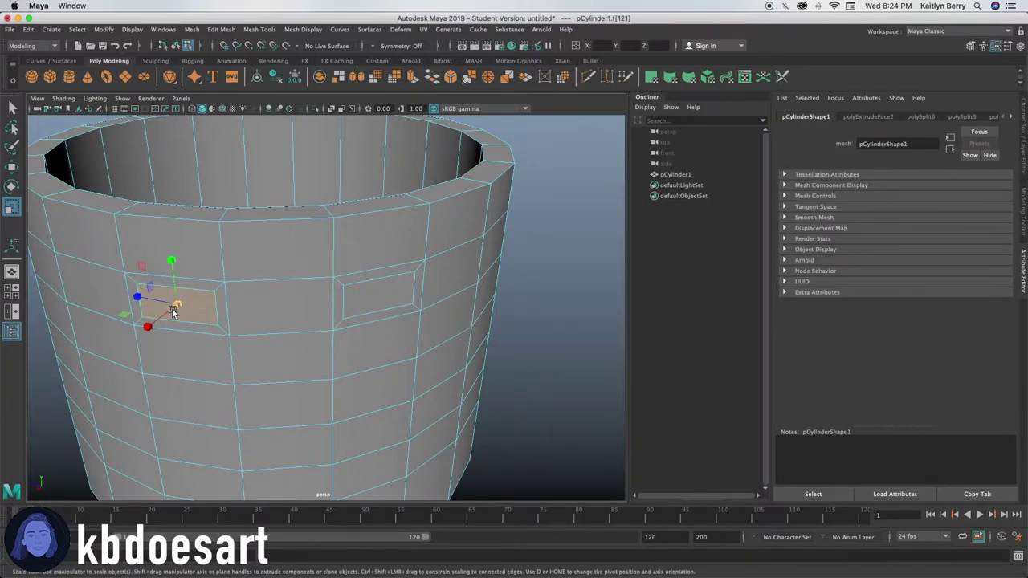
pyautogui.moveTo(175, 306); pyautogui.dragTo(222, 381)
pyautogui.keyDown('alt'); pyautogui.moveTo(280, 414); pyautogui.dragTo(304, 321); pyautogui.keyUp('alt')
pyautogui.click(321, 324)
pyautogui.keyDown('alt'); pyautogui.moveTo(252, 343); pyautogui.dragTo(268, 336); pyautogui.keyUp('alt')
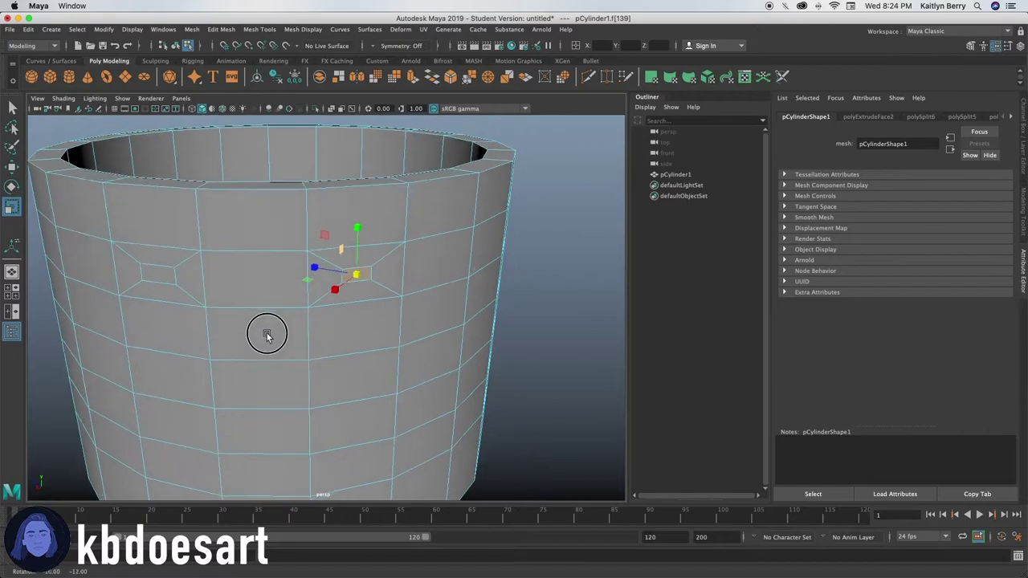
pyautogui.click(165, 276)
pyautogui.click(157, 274)
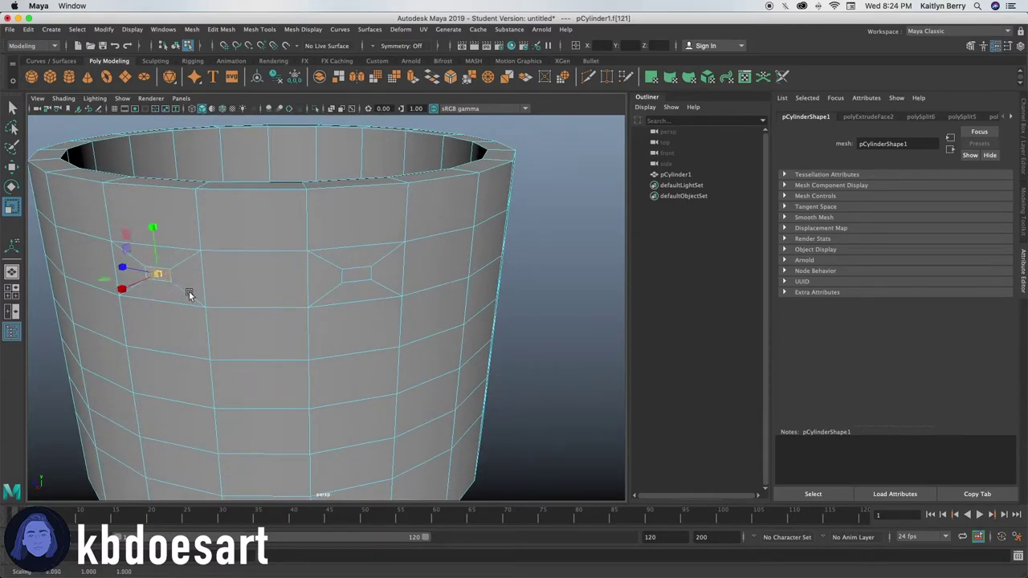
# Bridge the two small outer faces using smooth path + curve with custom direction and 10 divisions, and check the handle in smooth preview
pyautogui.keyDown('alt'); pyautogui.moveTo(204, 303); pyautogui.dragTo(248, 323); pyautogui.keyUp('alt')
pyautogui.click(383, 287)
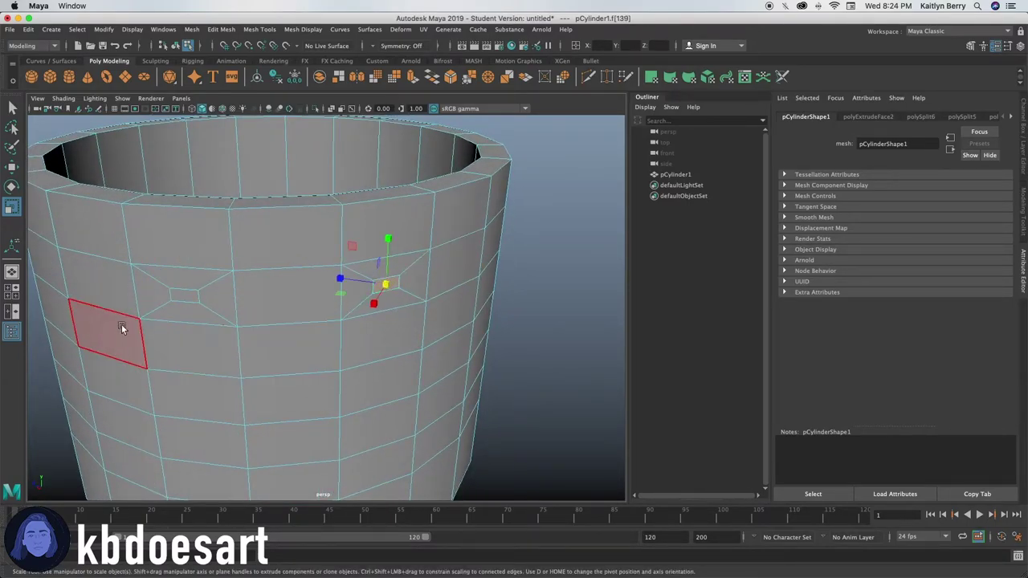
pyautogui.click(195, 304)
pyautogui.click(229, 32)
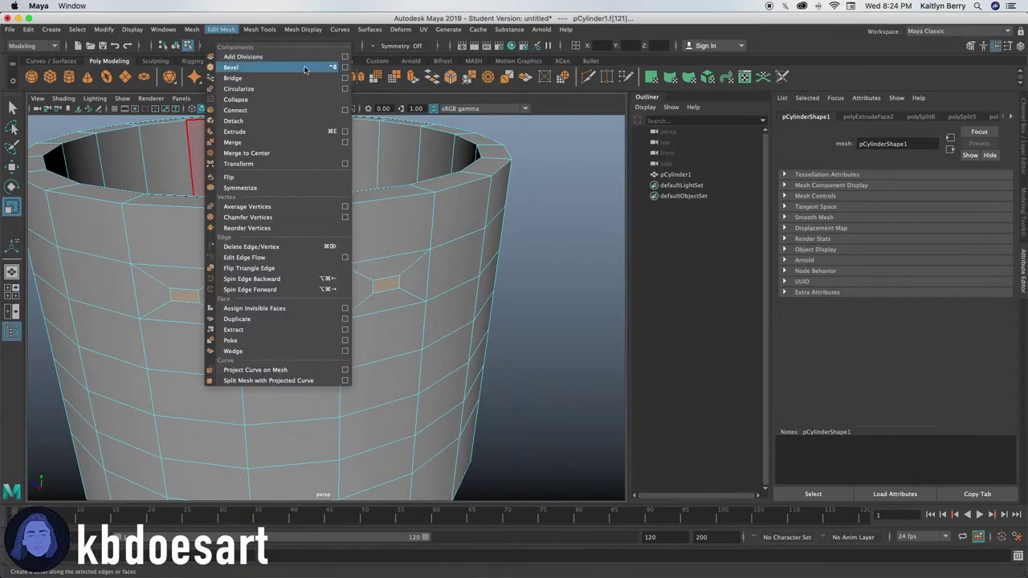
pyautogui.click(347, 69)
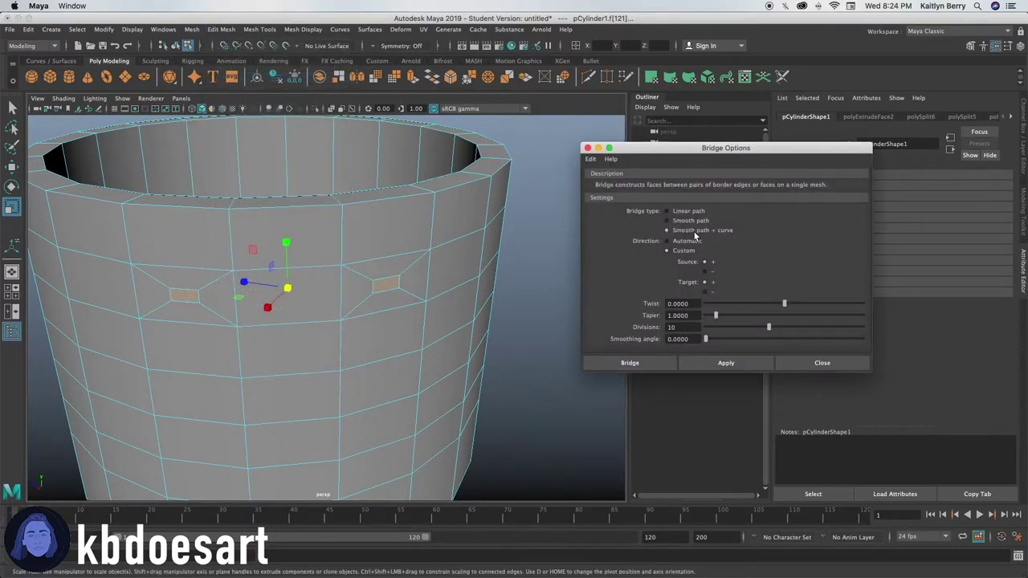
pyautogui.click(714, 362)
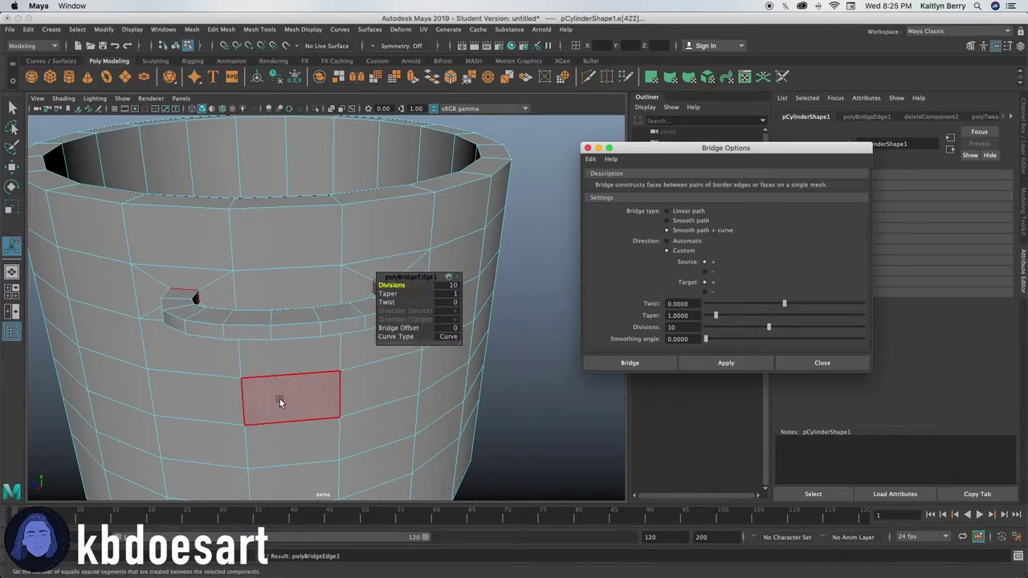
pyautogui.keyDown('alt'); pyautogui.moveTo(280, 402); pyautogui.dragTo(291, 425); pyautogui.keyUp('alt')
pyautogui.press('3')
pyautogui.keyDown('alt'); pyautogui.moveTo(245, 365); pyautogui.dragTo(294, 415); pyautogui.keyUp('alt')
pyautogui.press('1')
pyautogui.keyDown('alt'); pyautogui.moveTo(275, 362); pyautogui.dragTo(298, 344, button='middle'); pyautogui.keyUp('alt')
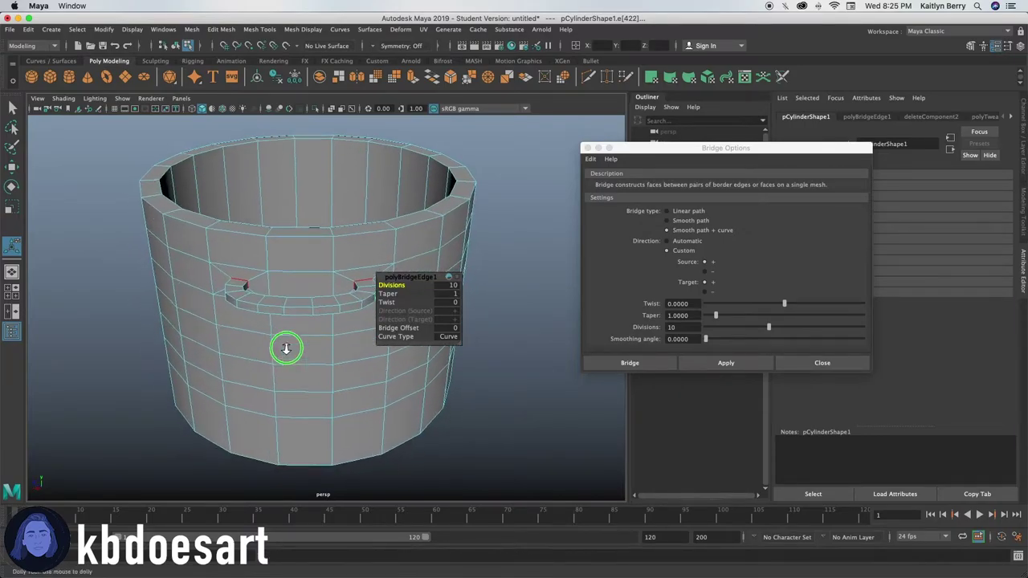
pyautogui.keyDown('alt'); pyautogui.moveTo(298, 345); pyautogui.dragTo(386, 345, button='right'); pyautogui.keyUp('alt')
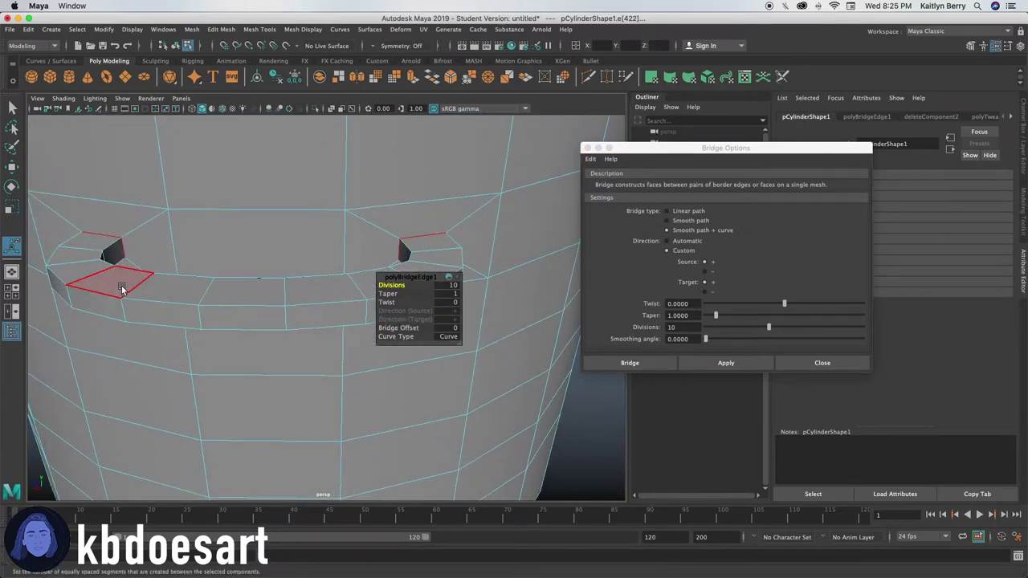
pyautogui.click(121, 286)
pyautogui.keyDown('shift'); pyautogui.doubleClick(105, 305); pyautogui.keyUp('shift')
pyautogui.keyDown('shift'); pyautogui.click(171, 291); pyautogui.keyUp('shift')
pyautogui.keyDown('shift'); pyautogui.doubleClick(162, 312); pyautogui.keyUp('shift')
pyautogui.keyDown('shift'); pyautogui.click(239, 292); pyautogui.keyUp('shift')
pyautogui.keyDown('shift'); pyautogui.doubleClick(239, 316); pyautogui.keyUp('shift')
pyautogui.keyDown('shift'); pyautogui.doubleClick(347, 296); pyautogui.keyUp('shift')
pyautogui.keyDown('alt'); pyautogui.moveTo(130, 332); pyautogui.dragTo(149, 333); pyautogui.keyUp('alt')
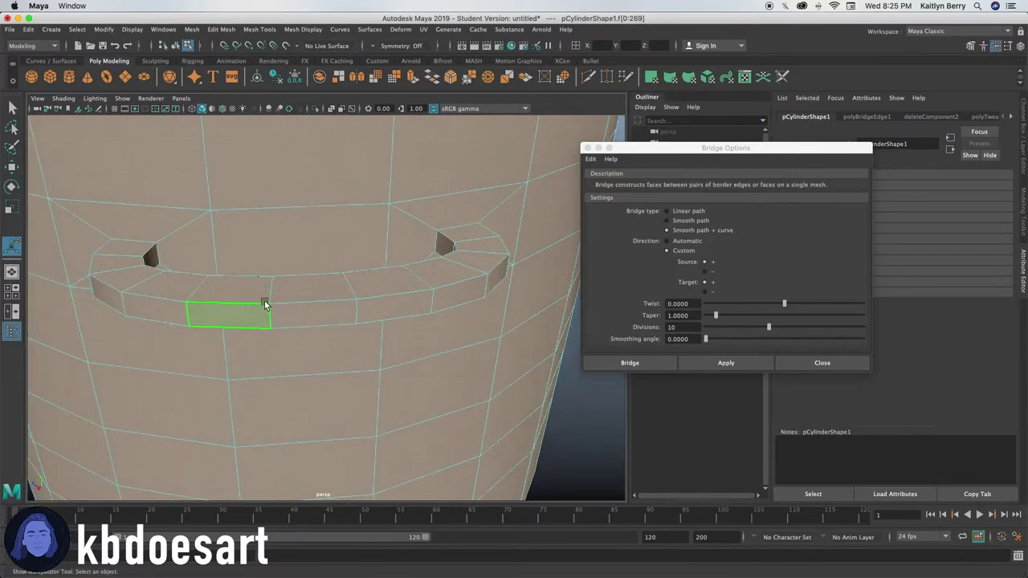
# Extrude the top and front faces along the handle's middle with a thickness of 0.1 and check the result in smooth preview
pyautogui.click(262, 296)
pyautogui.keyDown('shift'); pyautogui.doubleClick(248, 313); pyautogui.keyUp('shift')
pyautogui.keyDown('shift'); pyautogui.click(310, 291); pyautogui.keyUp('shift')
pyautogui.keyDown('shift'); pyautogui.doubleClick(319, 310); pyautogui.keyUp('shift')
pyautogui.keyDown('shift'); pyautogui.click(390, 301); pyautogui.keyUp('shift')
pyautogui.keyDown('alt'); pyautogui.moveTo(390, 301); pyautogui.dragTo(399, 344); pyautogui.keyUp('alt')
pyautogui.hotkey('ctrl', 'e')
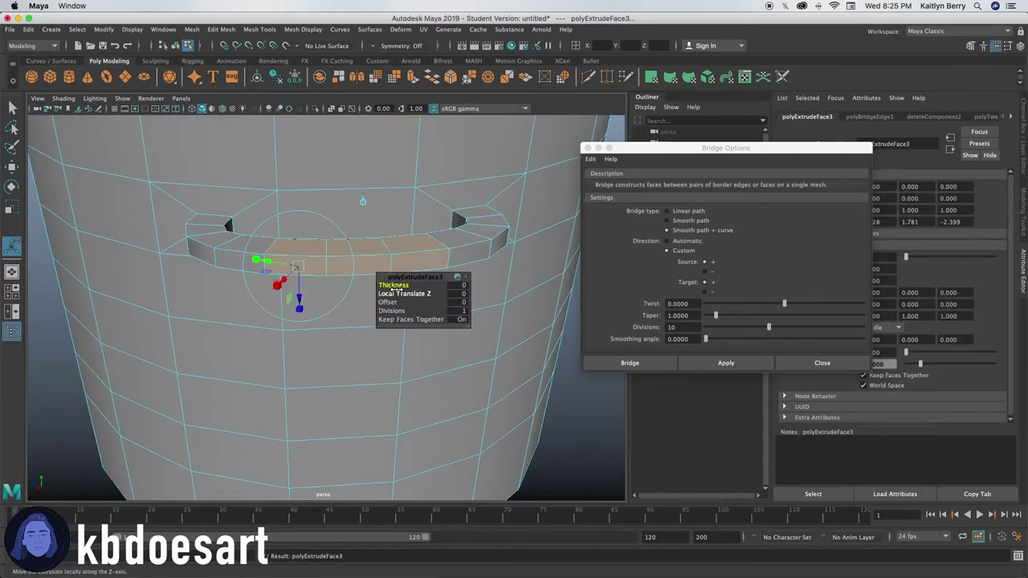
pyautogui.moveTo(394, 285); pyautogui.dragTo(401, 284)
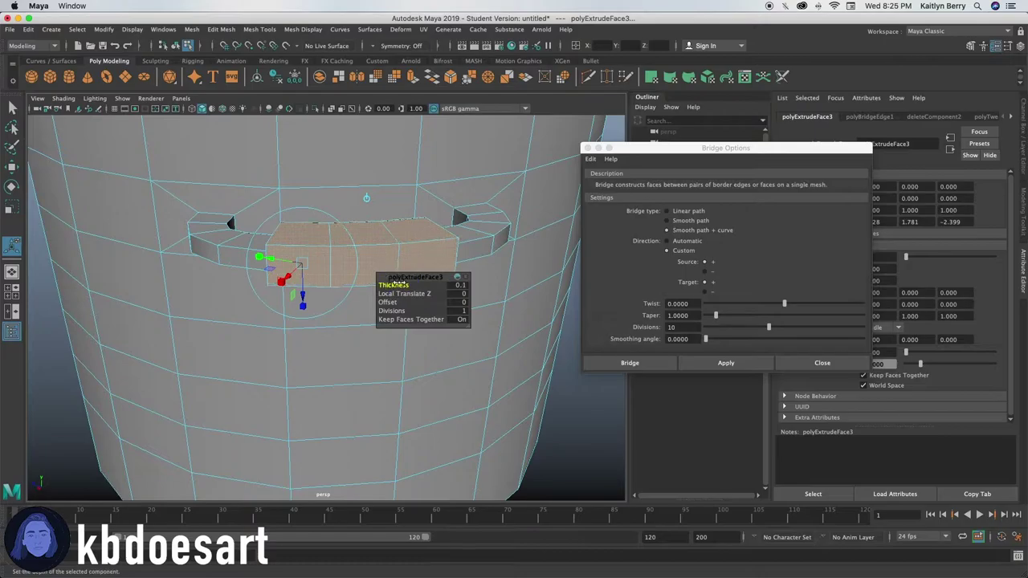
pyautogui.press('3')
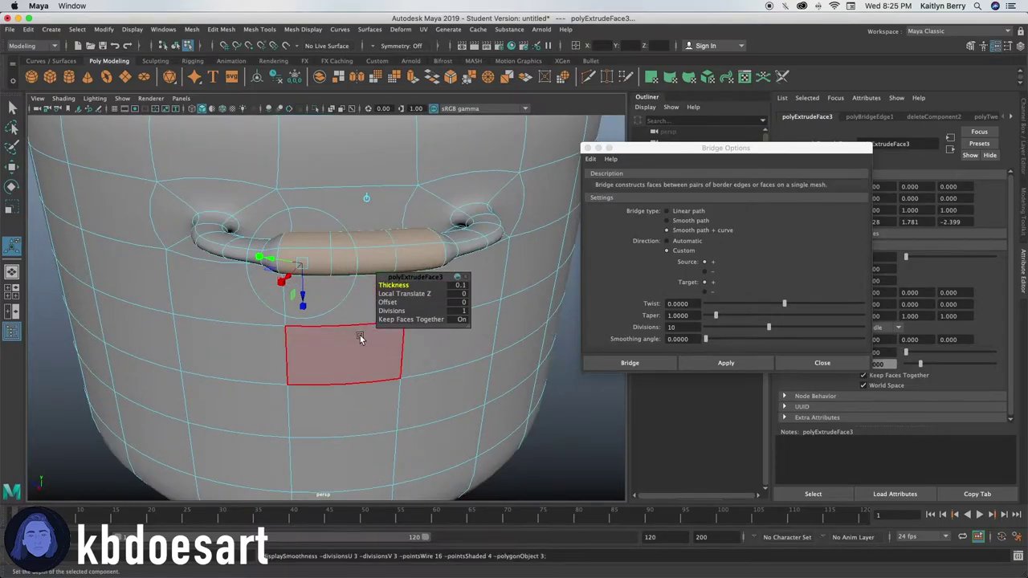
pyautogui.keyDown('alt'); pyautogui.moveTo(351, 362); pyautogui.dragTo(312, 334); pyautogui.keyUp('alt')
pyautogui.press('1')
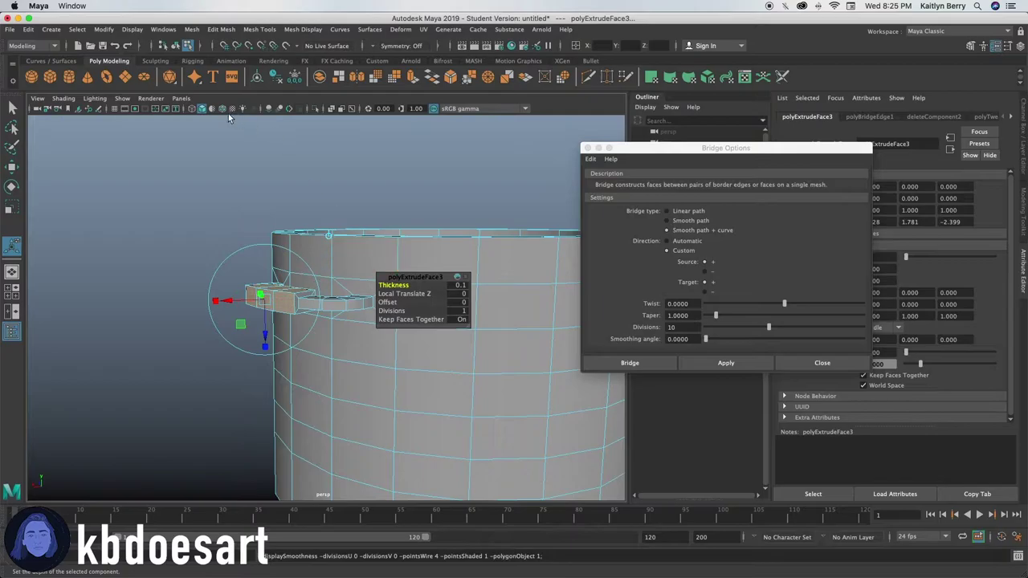
# Examine the handle in wireframe, show the control vertices of its bridge curve and return to shaded display
pyautogui.click(192, 109)
pyautogui.keyDown('alt'); pyautogui.moveTo(310, 294); pyautogui.dragTo(384, 296, button='right'); pyautogui.keyUp('alt')
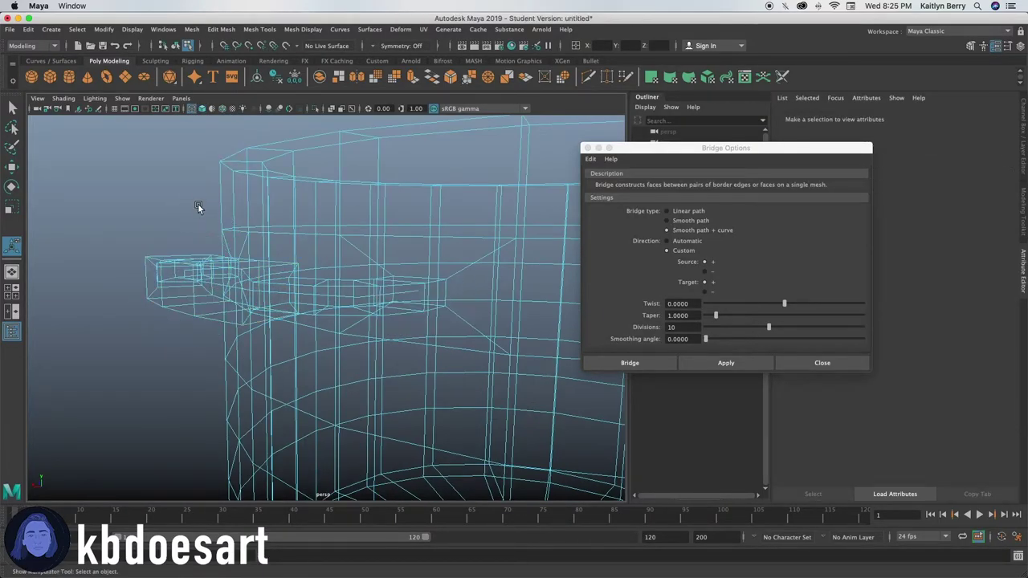
pyautogui.keyDown('alt'); pyautogui.moveTo(197, 211); pyautogui.dragTo(221, 308); pyautogui.keyUp('alt')
pyautogui.moveTo(250, 307); pyautogui.dragTo(189, 315, button='right')
pyautogui.click(203, 110)
# Try to select and move the control vertices of the handle's bridge curve, and undo the change
pyautogui.moveTo(307, 305)
pyautogui.keyDown('alt'); pyautogui.mouseDown()
pyautogui.moveTo(287, 412)
pyautogui.moveTo(236, 379)
pyautogui.moveTo(290, 390)
pyautogui.moveTo(305, 379)
pyautogui.moveTo(294, 358)
pyautogui.moveTo(269, 356)
pyautogui.mouseUp(); pyautogui.keyUp('alt')
pyautogui.click(238, 293)
pyautogui.keyDown('shift'); pyautogui.click(320, 354); pyautogui.keyUp('shift')
pyautogui.click(253, 347)
pyautogui.click(253, 302)
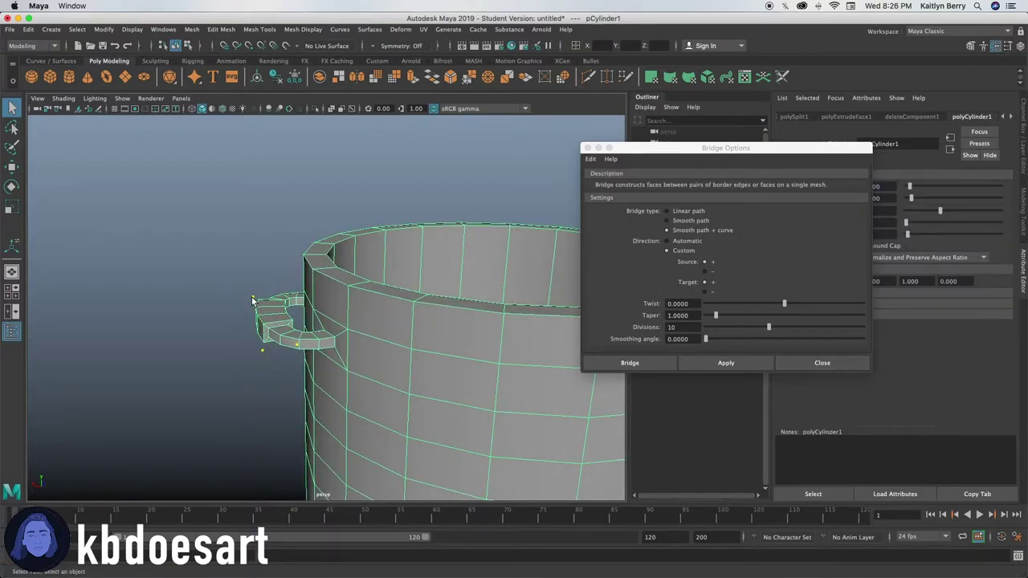
pyautogui.press('w')
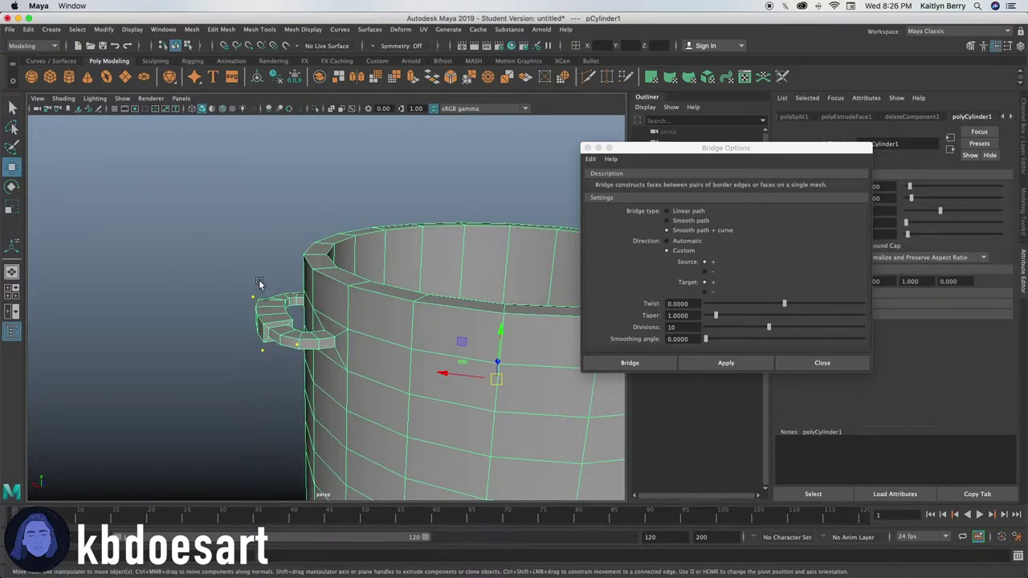
pyautogui.moveTo(504, 338)
pyautogui.keyDown('alt'); pyautogui.mouseDown()
pyautogui.moveTo(436, 383)
pyautogui.moveTo(518, 328)
pyautogui.mouseUp(); pyautogui.keyUp('alt')
pyautogui.hotkey('ctrl', 'z')
# Try to reshape the handle by moving two control vertices of its bridge curve, and undo the move
pyautogui.moveTo(249, 334)
pyautogui.keyDown('alt'); pyautogui.mouseDown()
pyautogui.moveTo(246, 356)
pyautogui.moveTo(214, 379)
pyautogui.moveTo(233, 312)
pyautogui.moveTo(252, 317)
pyautogui.mouseUp(); pyautogui.keyUp('alt')
pyautogui.click(255, 357)
pyautogui.keyDown('alt'); pyautogui.moveTo(280, 380); pyautogui.dragTo(361, 341); pyautogui.keyUp('alt')
pyautogui.moveTo(249, 269); pyautogui.dragTo(338, 274)
pyautogui.keyDown('alt'); pyautogui.moveTo(255, 398); pyautogui.dragTo(324, 420); pyautogui.keyUp('alt')
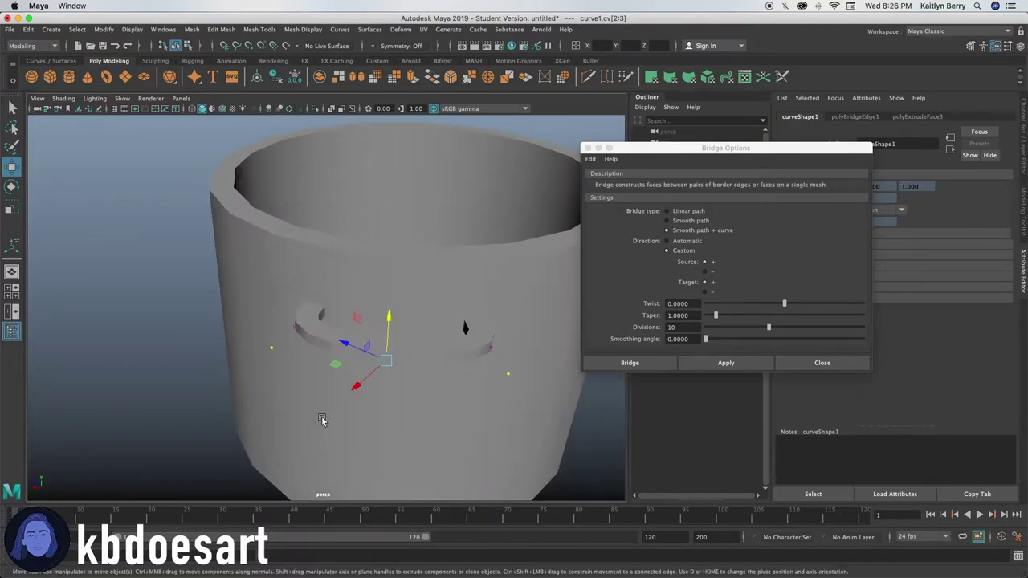
pyautogui.keyDown('alt'); pyautogui.moveTo(387, 344); pyautogui.dragTo(360, 347); pyautogui.keyUp('alt')
pyautogui.press('super+z')
# Extrude two faces in the second row below the rim on the opposite side, one column apart, with an offset of about 0.17
pyautogui.click(285, 232)
pyautogui.scroll(-5, 370, 354)
pyautogui.click(403, 290)
pyautogui.moveTo(332, 255); pyautogui.dragTo(334, 282, button='right')
pyautogui.click(332, 265)
pyautogui.keyDown('shift'); pyautogui.click(388, 273); pyautogui.keyUp('shift')
pyautogui.keyDown('alt'); pyautogui.moveTo(364, 371); pyautogui.dragTo(282, 268); pyautogui.keyUp('alt')
pyautogui.keyDown('alt'); pyautogui.moveTo(394, 271); pyautogui.dragTo(297, 364); pyautogui.keyUp('alt')
pyautogui.hotkey('ctrl', 'e')
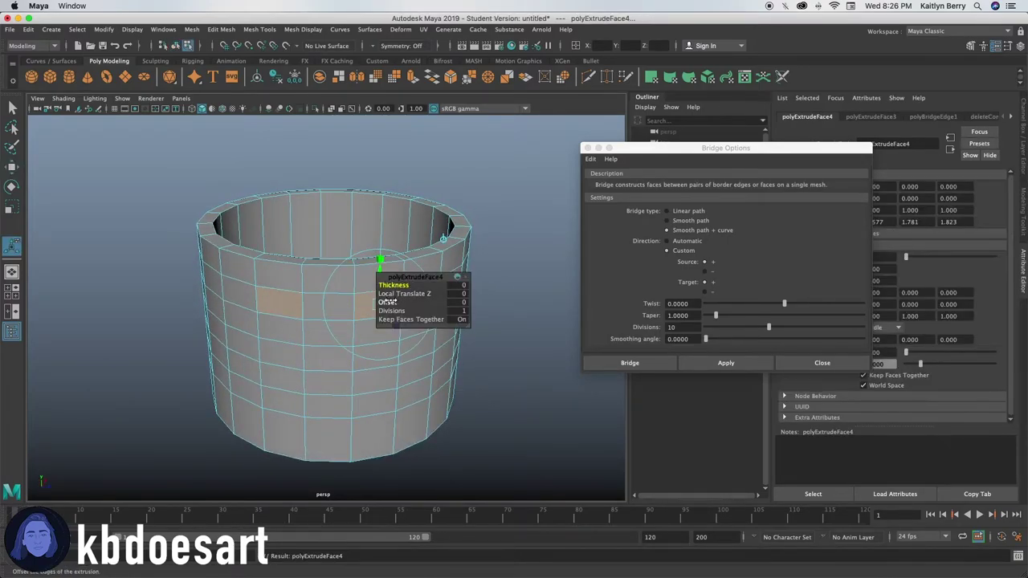
pyautogui.moveTo(388, 302); pyautogui.dragTo(392, 302)
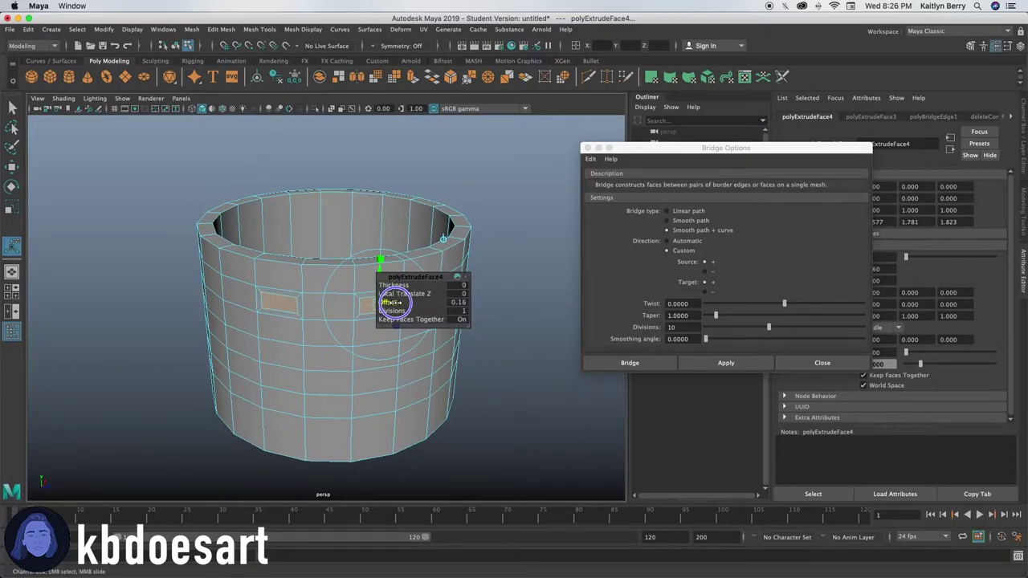
pyautogui.click(388, 302)
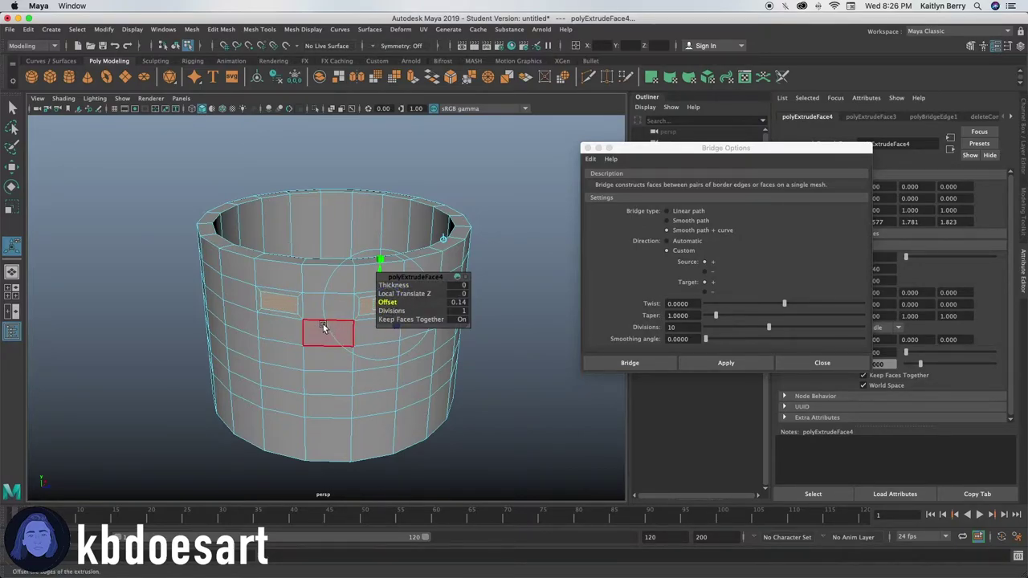
pyautogui.scroll(4, 324, 327)
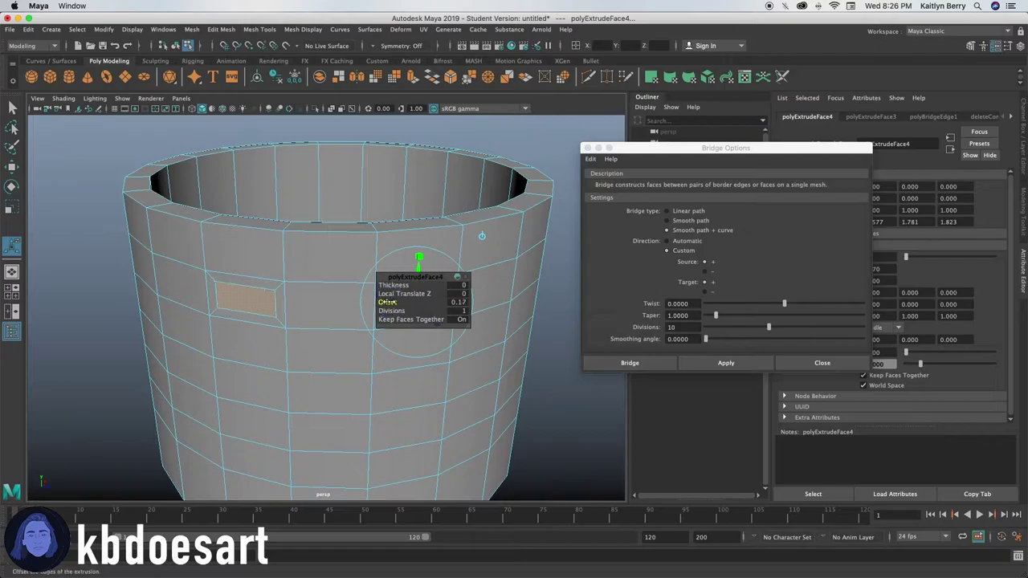
pyautogui.moveTo(389, 302); pyautogui.dragTo(386, 301)
# Scale down each of the two inset faces on the opposite side to about the same small size
pyautogui.press('r')
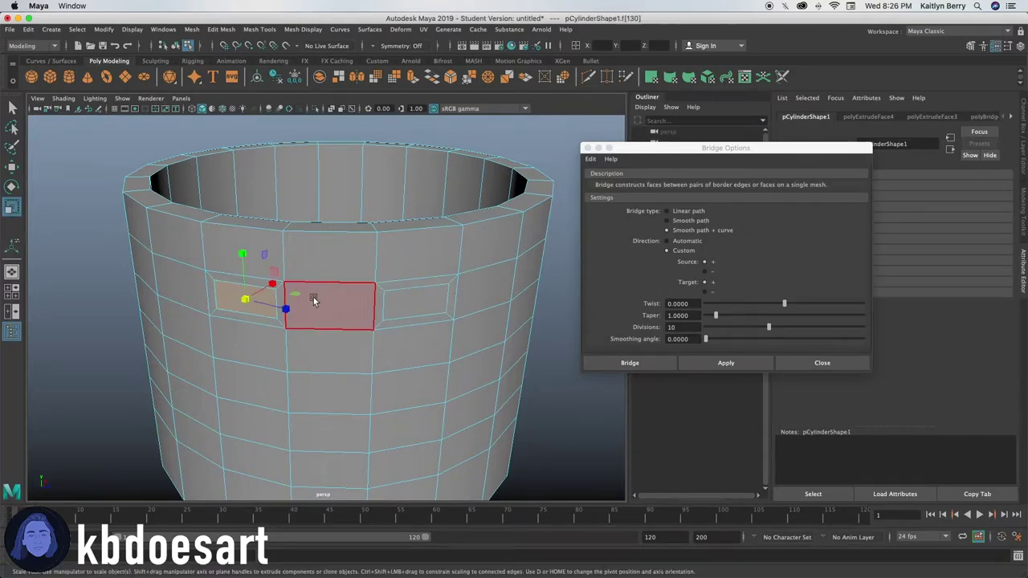
pyautogui.moveTo(266, 306); pyautogui.dragTo(232, 294)
pyautogui.click(417, 313)
pyautogui.moveTo(415, 301); pyautogui.dragTo(396, 303)
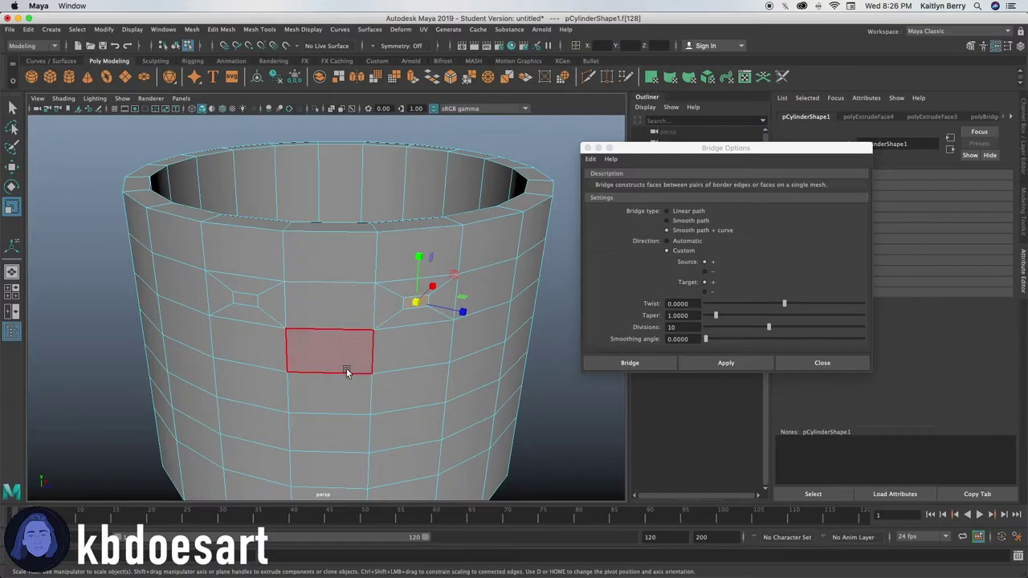
# Bridge the two small faces on the opposite side into a second curved handle with 10 divisions
pyautogui.keyDown('alt'); pyautogui.moveTo(321, 322); pyautogui.dragTo(343, 354); pyautogui.keyUp('alt')
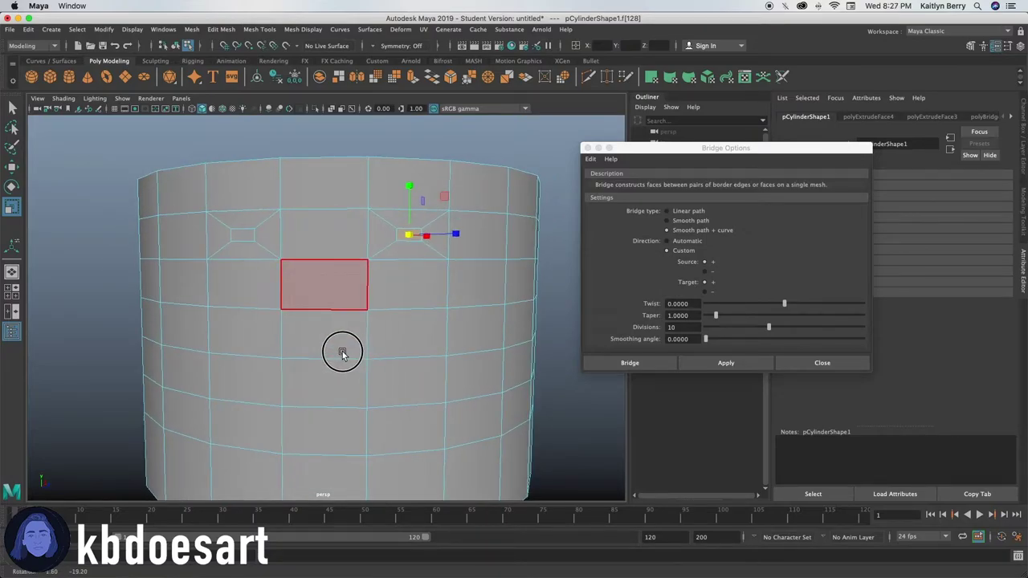
pyautogui.click(248, 239)
pyautogui.keyDown('shift'); pyautogui.click(409, 233); pyautogui.keyUp('shift')
pyautogui.click(221, 29)
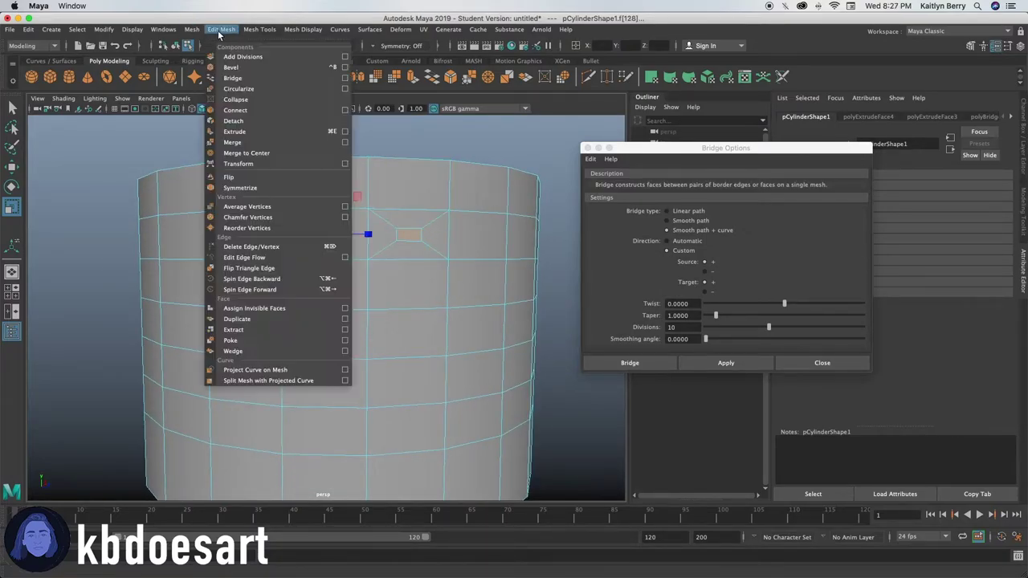
pyautogui.click(233, 78)
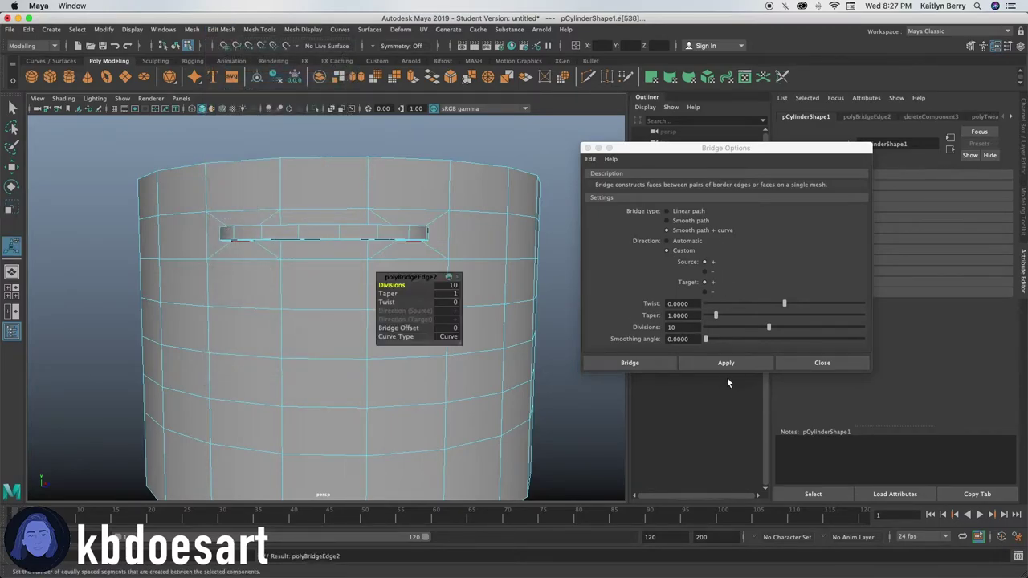
# Close the bridge options and extrude the top and front faces along the second handle's middle to thicken its grip
pyautogui.moveTo(248, 271); pyautogui.dragTo(254, 306, button='right')
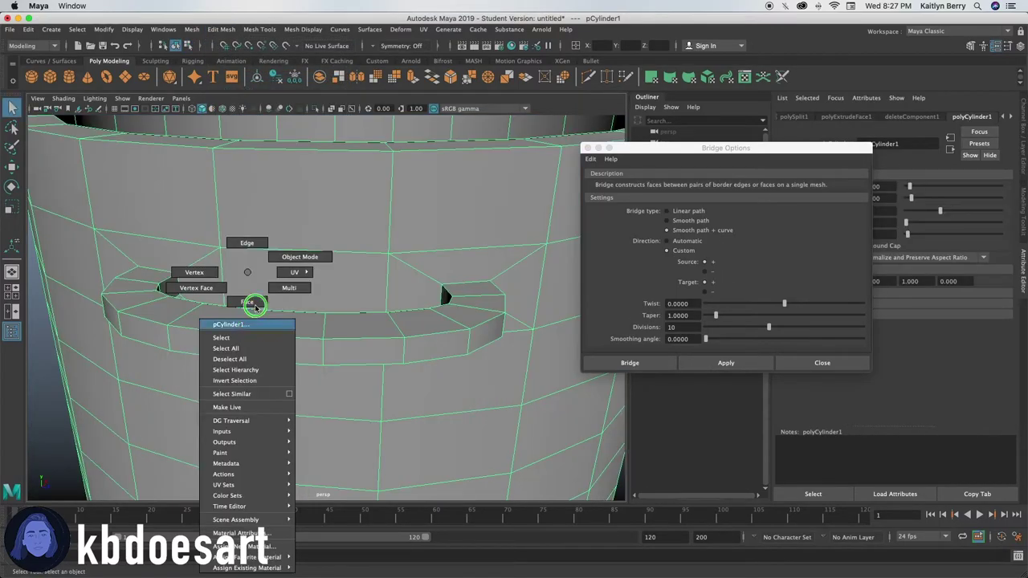
pyautogui.moveTo(265, 317); pyautogui.dragTo(235, 336)
pyautogui.click(212, 325)
pyautogui.keyDown('shift'); pyautogui.click(221, 339); pyautogui.keyUp('shift')
pyautogui.keyDown('shift'); pyautogui.click(285, 337); pyautogui.keyUp('shift')
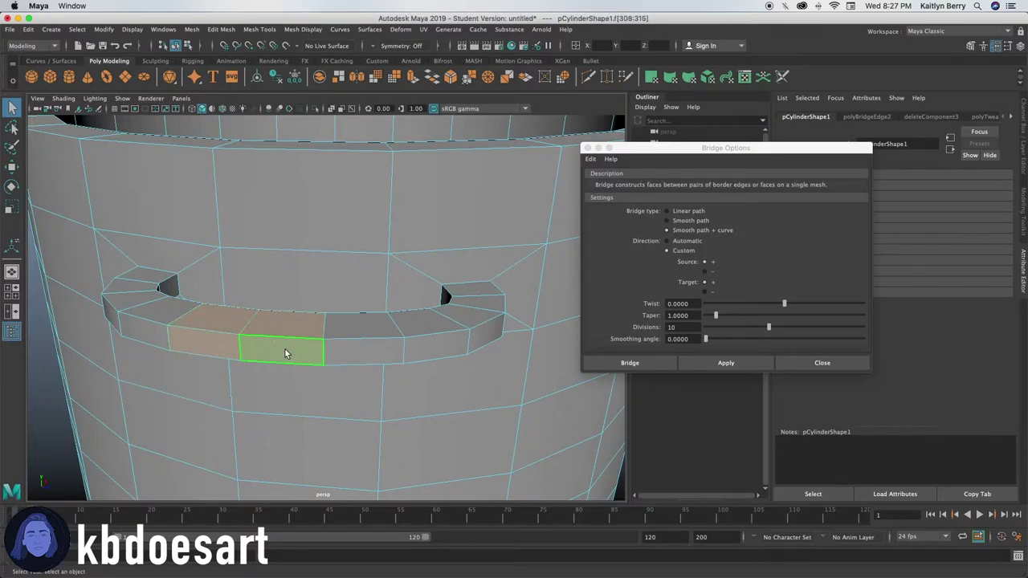
pyautogui.keyDown('shift'); pyautogui.click(344, 351); pyautogui.keyUp('shift')
pyautogui.keyDown('alt'); pyautogui.moveTo(310, 385); pyautogui.dragTo(337, 370); pyautogui.keyUp('alt')
pyautogui.click(588, 149)
pyautogui.hotkey('ctrl', 'e')
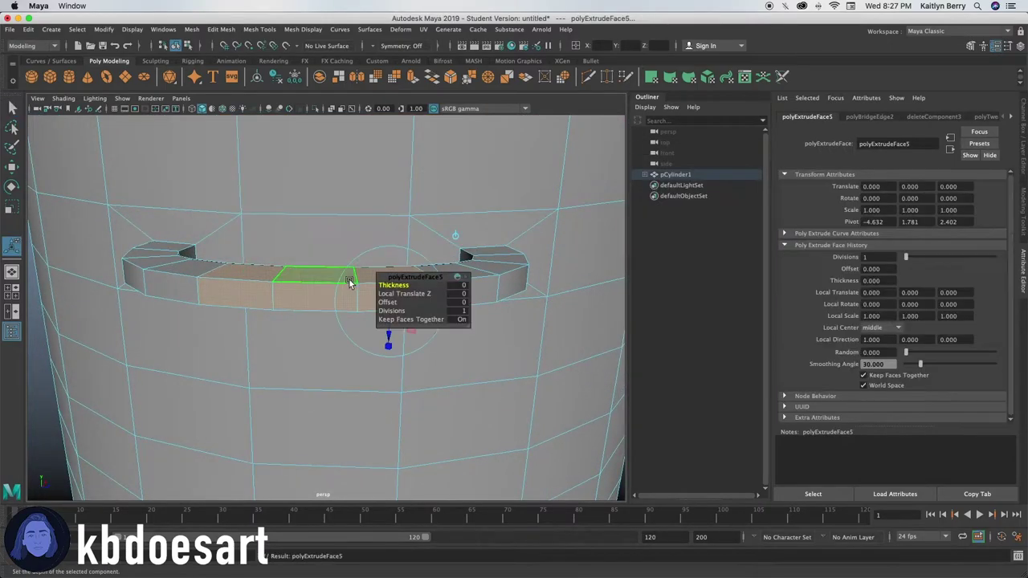
pyautogui.moveTo(393, 288); pyautogui.dragTo(399, 285, button='middle')
# Examine the whole pot and both handles in smooth preview and return to the unsmoothed display
pyautogui.keyDown('alt'); pyautogui.moveTo(329, 322); pyautogui.dragTo(116, 327, button='right'); pyautogui.keyUp('alt')
pyautogui.keyDown('alt'); pyautogui.moveTo(406, 389); pyautogui.dragTo(552, 452); pyautogui.keyUp('alt')
pyautogui.press('3')
pyautogui.click(447, 436)
pyautogui.keyDown('alt'); pyautogui.moveTo(447, 436); pyautogui.dragTo(417, 389); pyautogui.keyUp('alt')
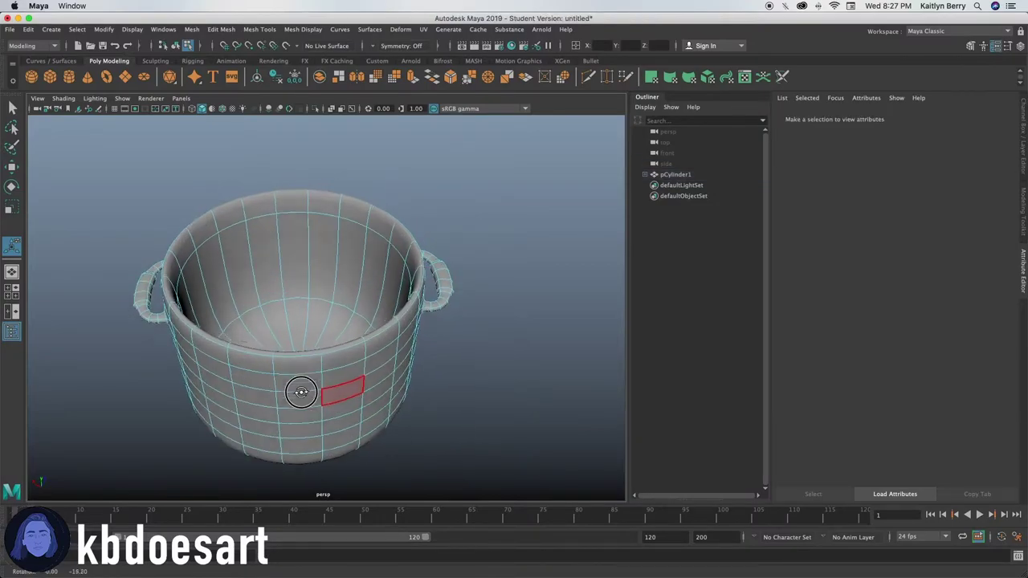
pyautogui.keyDown('alt'); pyautogui.moveTo(301, 392); pyautogui.dragTo(249, 394, button='right'); pyautogui.keyUp('alt')
pyautogui.keyDown('alt'); pyautogui.moveTo(354, 388); pyautogui.dragTo(343, 390); pyautogui.keyUp('alt')
pyautogui.press('1')
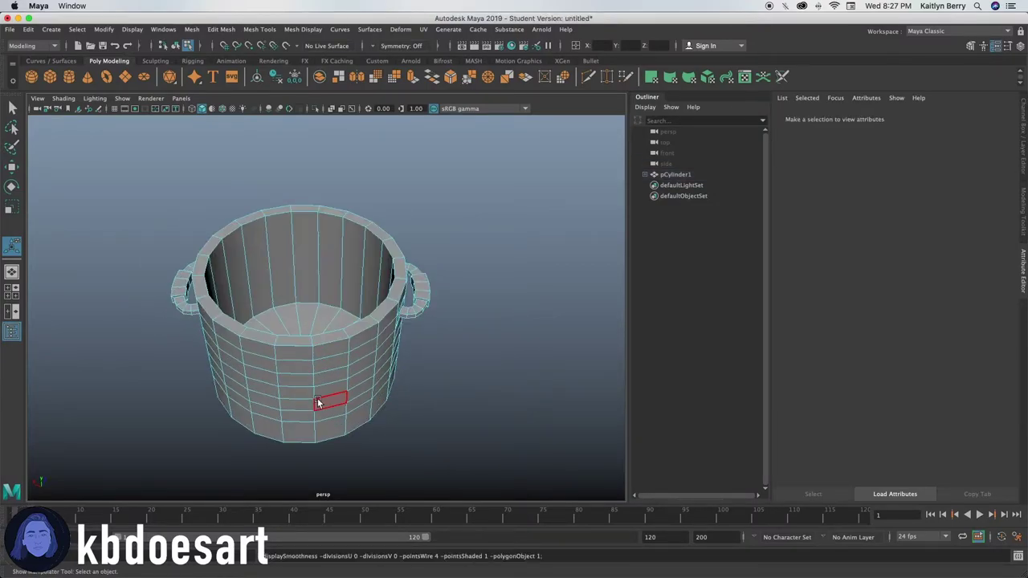
# Bevel the edge loops around the pot's rim and base with 2 segments and check the shape in smooth preview
pyautogui.moveTo(278, 339); pyautogui.dragTo(340, 252, button='right')
pyautogui.scroll(3, 339, 347)
pyautogui.doubleClick(339, 347)
pyautogui.keyDown('alt'); pyautogui.moveTo(432, 432); pyautogui.dragTo(344, 379); pyautogui.keyUp('alt')
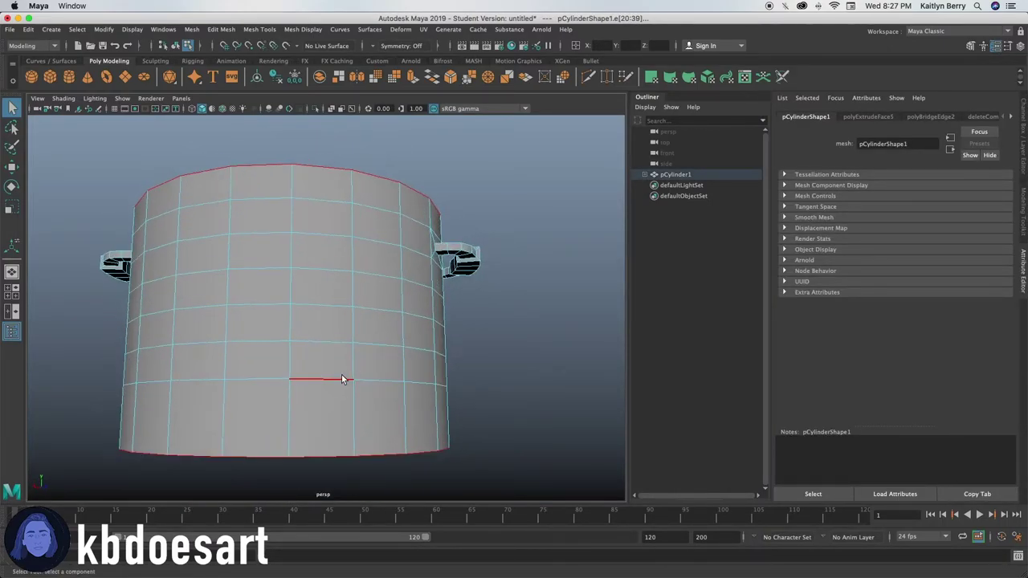
pyautogui.hotkey('ctrl', 'b')
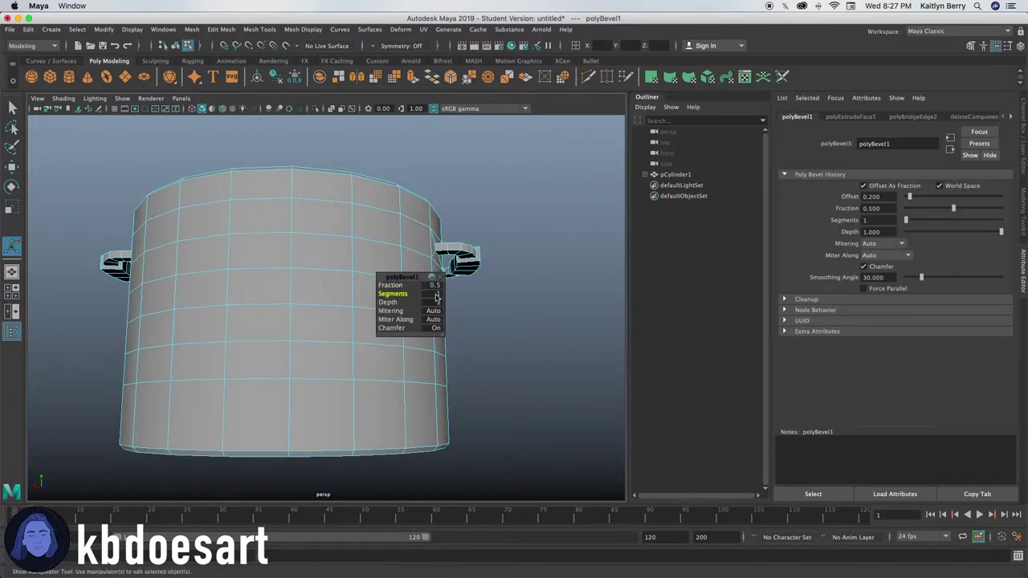
pyautogui.click(438, 295)
pyautogui.write('2')
pyautogui.press('Return')
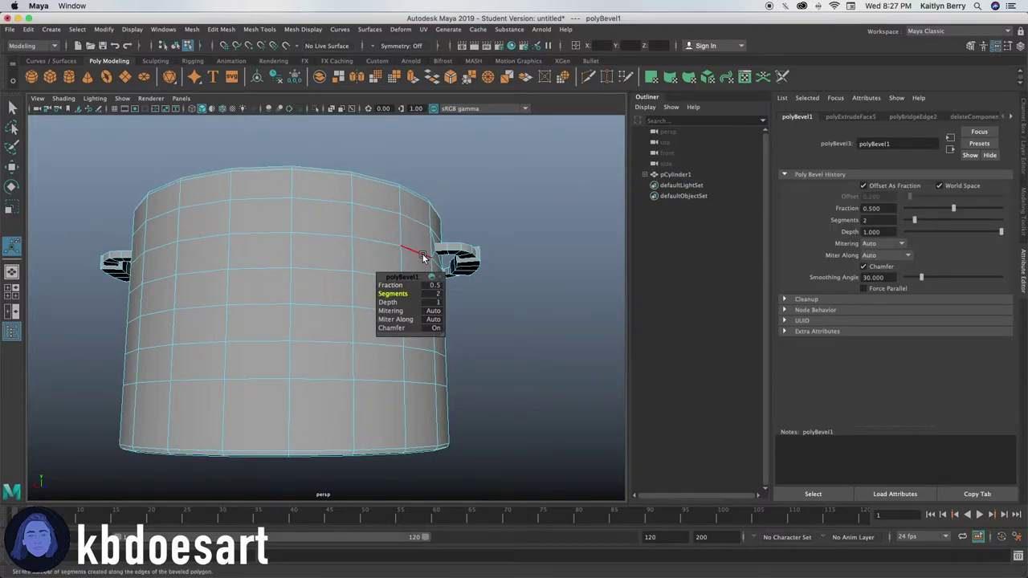
pyautogui.click(402, 277)
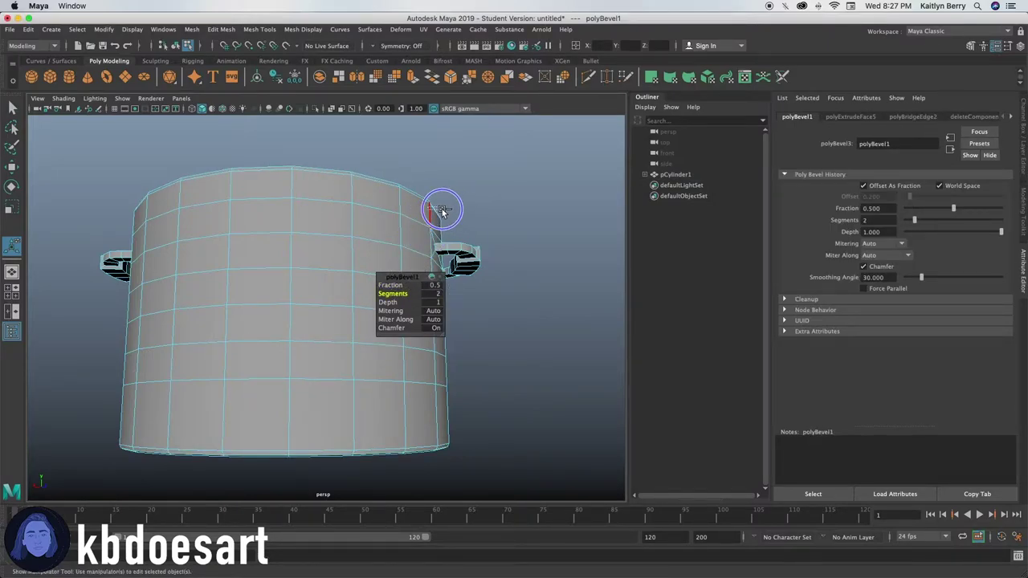
pyautogui.keyDown('alt'); pyautogui.moveTo(441, 211); pyautogui.dragTo(391, 311); pyautogui.keyUp('alt')
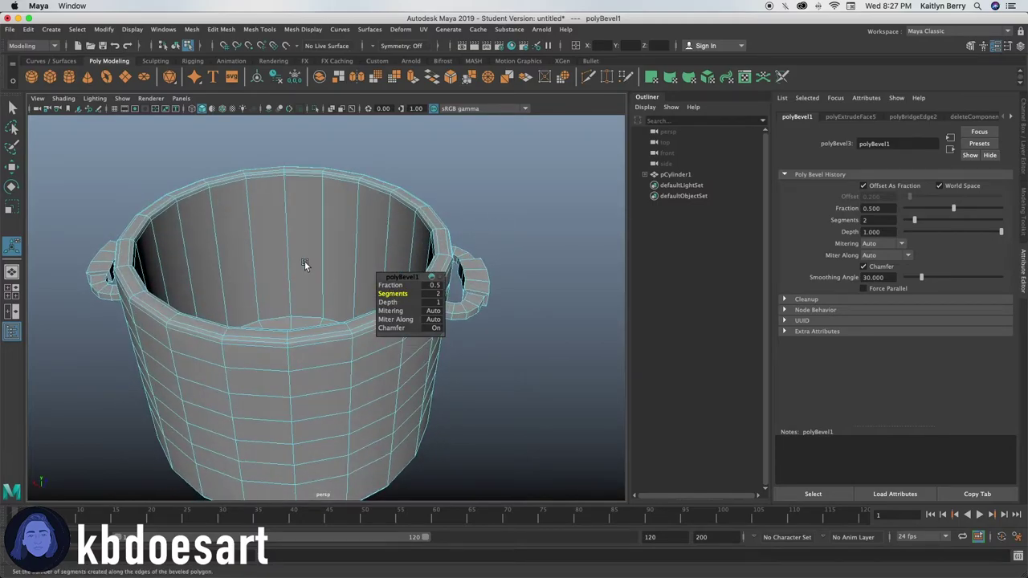
pyautogui.keyDown('alt'); pyautogui.moveTo(328, 355); pyautogui.dragTo(131, 329); pyautogui.keyUp('alt')
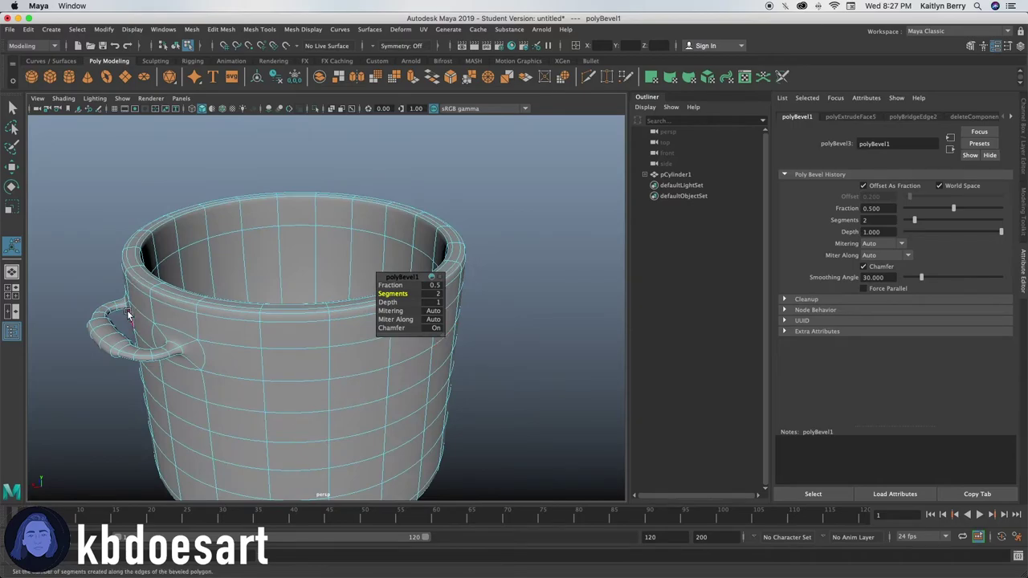
# Bevel the edge loops at both ends of the thickened handle grip with 2 segments in the unsmoothed display
pyautogui.press('1')
pyautogui.scroll(6, 115, 356)
pyautogui.keyDown('alt'); pyautogui.moveTo(65, 368); pyautogui.dragTo(318, 320, button='middle'); pyautogui.keyUp('alt')
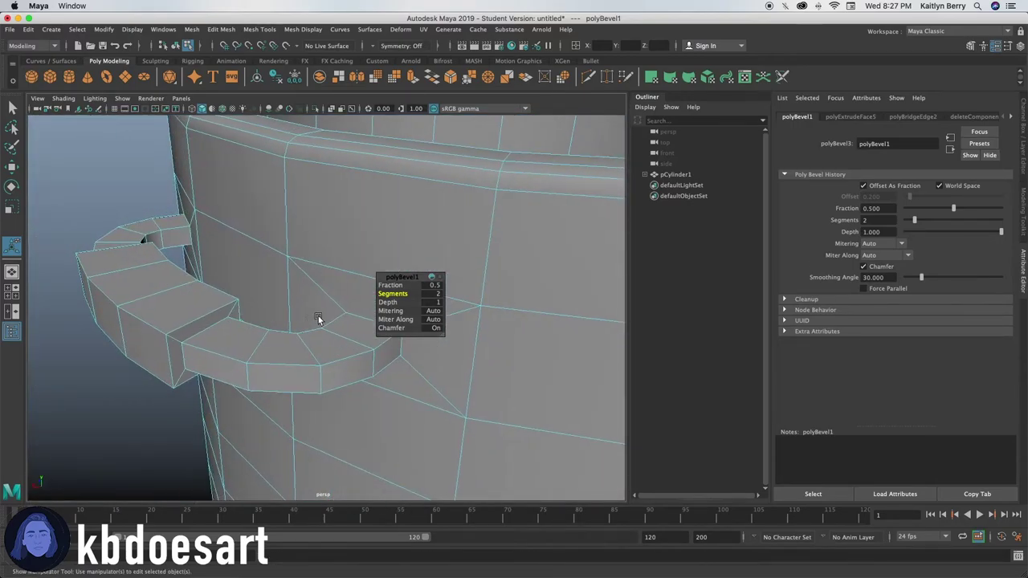
pyautogui.click(209, 308)
pyautogui.keyDown('shift'); pyautogui.click(165, 346); pyautogui.keyUp('shift')
pyautogui.keyDown('shift'); pyautogui.click(120, 332); pyautogui.keyUp('shift')
pyautogui.keyDown('shift'); pyautogui.click(206, 335); pyautogui.keyUp('shift')
pyautogui.click(140, 334)
pyautogui.click(105, 375)
pyautogui.click(187, 329)
pyautogui.keyDown('alt'); pyautogui.moveTo(133, 361); pyautogui.dragTo(361, 346); pyautogui.keyUp('alt')
pyautogui.keyDown('alt'); pyautogui.moveTo(267, 384); pyautogui.dragTo(215, 319); pyautogui.keyUp('alt')
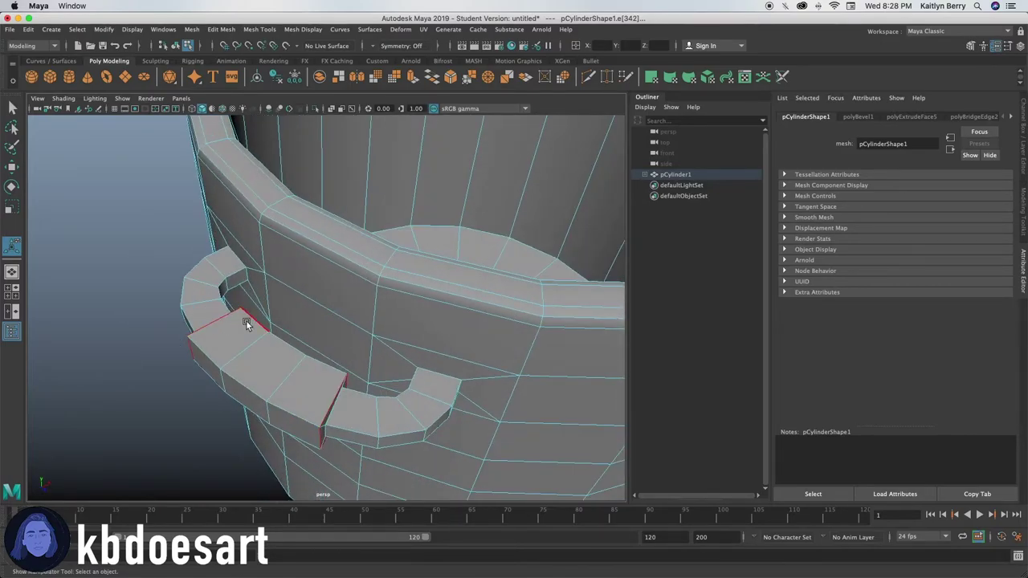
pyautogui.hotkey('ctrl', 'b')
pyautogui.click(436, 294)
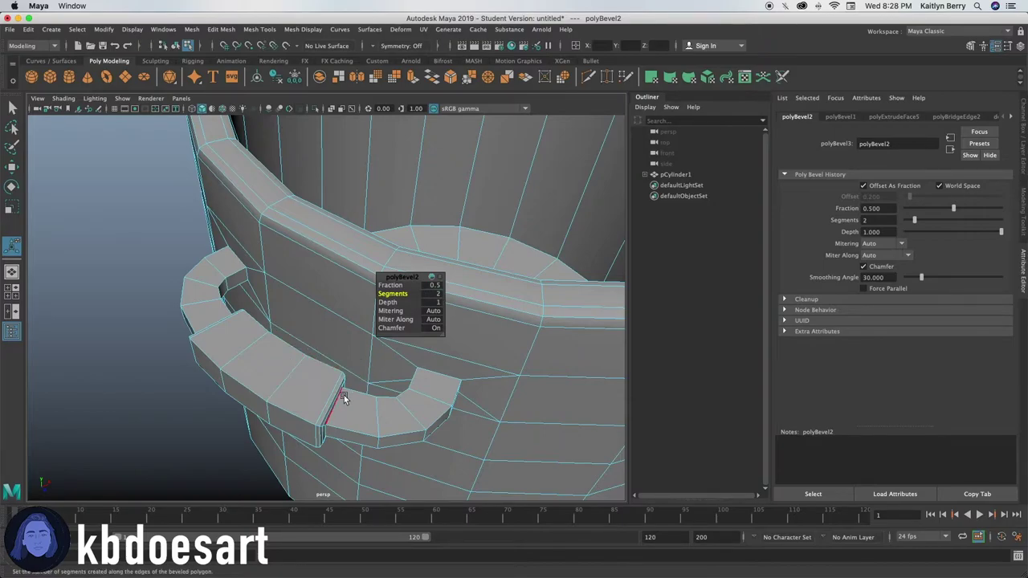
# Compare the grip bevel with and without smooth preview and reduce its fraction to about 0.24
pyautogui.keyDown('alt'); pyautogui.moveTo(343, 396); pyautogui.dragTo(282, 367); pyautogui.keyUp('alt')
pyautogui.press('3')
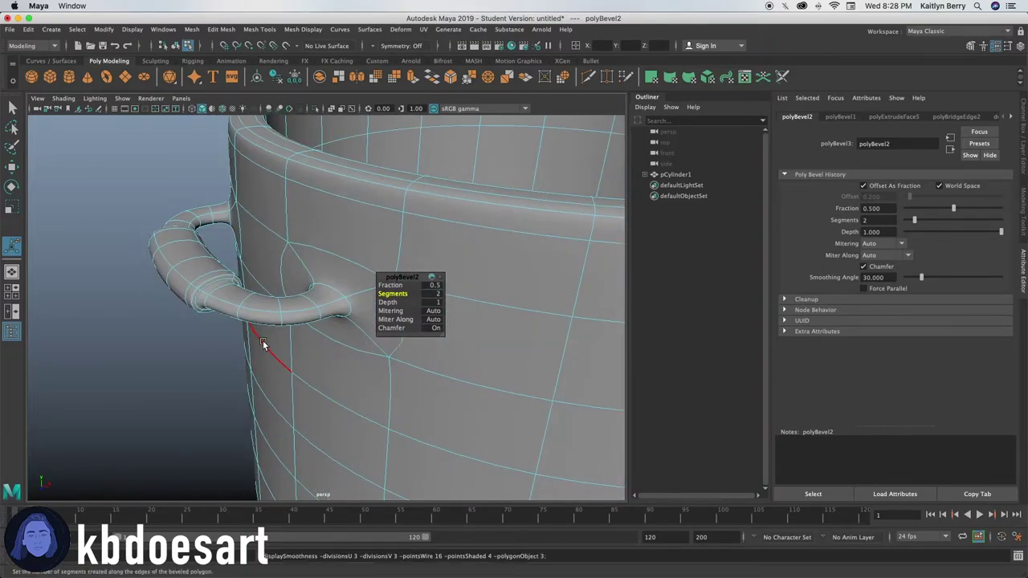
pyautogui.press('1')
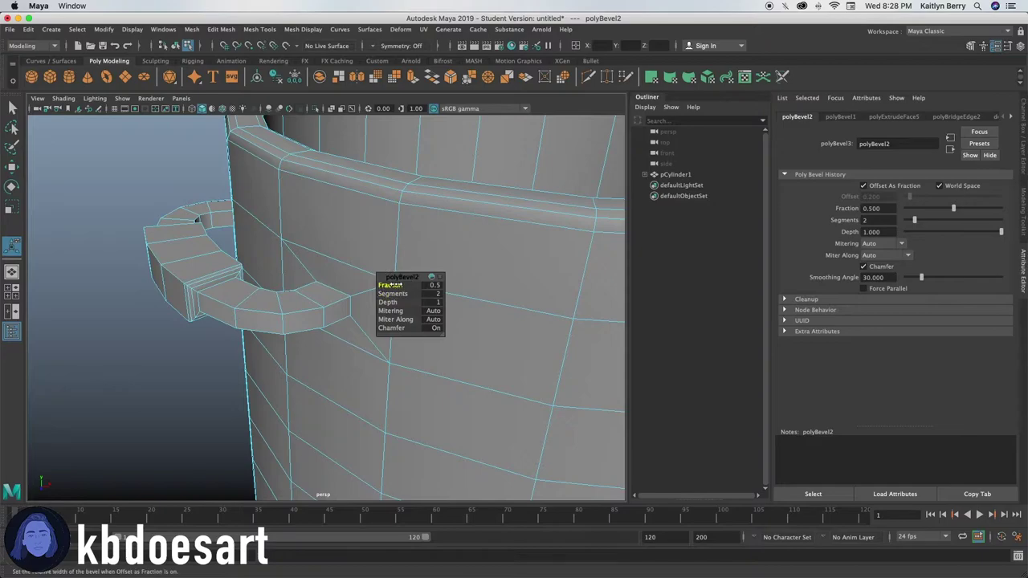
pyautogui.moveTo(395, 284); pyautogui.dragTo(392, 283, button='middle')
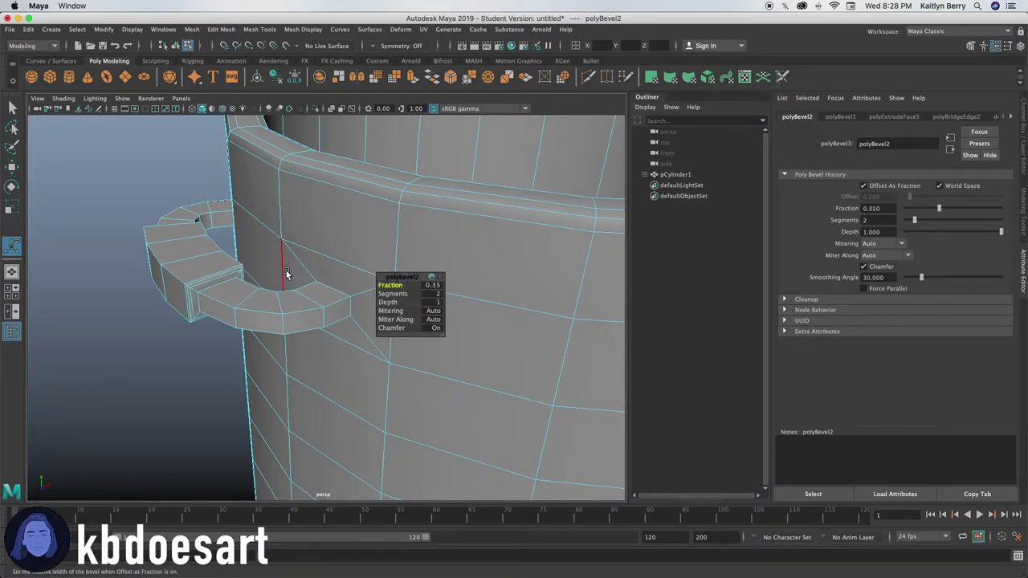
pyautogui.press('3')
pyautogui.moveTo(395, 286)
pyautogui.mouseDown(button='middle')
pyautogui.moveTo(374, 286)
pyautogui.moveTo(383, 287)
pyautogui.mouseUp(button='middle')
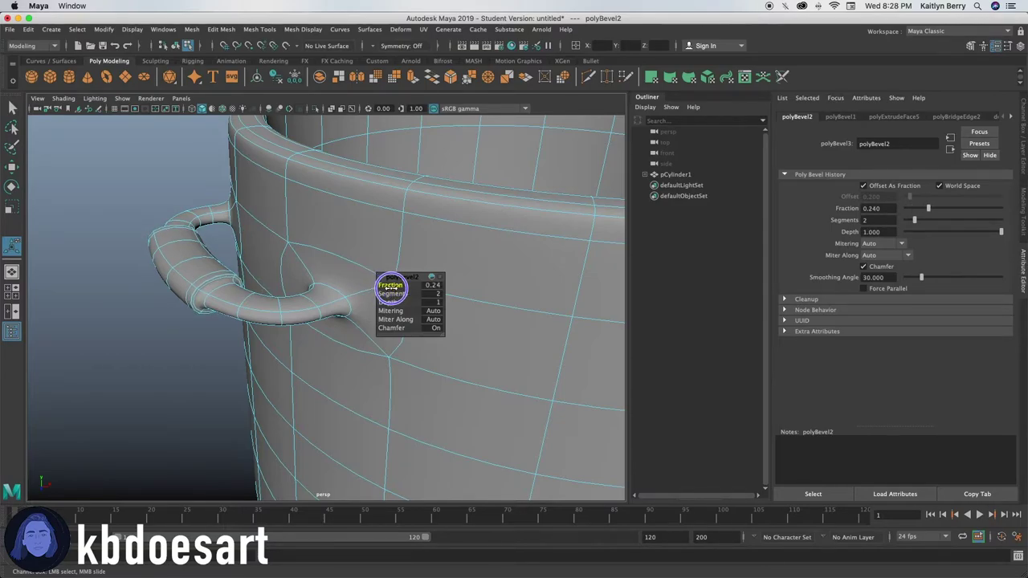
# Examine the beveled handle and the whole pot in smooth preview, with the pot selected as an object
pyautogui.click(294, 422)
pyautogui.keyDown('alt'); pyautogui.moveTo(294, 422); pyautogui.dragTo(217, 398, button='right'); pyautogui.keyUp('alt')
pyautogui.keyDown('alt'); pyautogui.moveTo(310, 428); pyautogui.dragTo(291, 420); pyautogui.keyUp('alt')
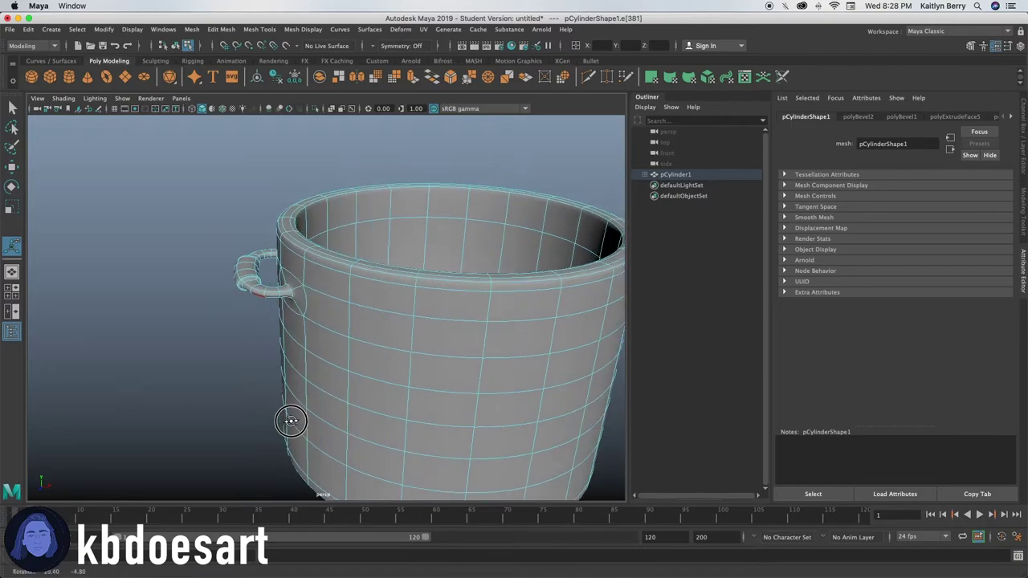
pyautogui.click(211, 391)
pyautogui.moveTo(315, 271); pyautogui.dragTo(361, 258, button='right')
pyautogui.click(222, 431)
pyautogui.scroll(5, 229, 411)
pyautogui.keyDown('alt'); pyautogui.moveTo(230, 401); pyautogui.dragTo(257, 400); pyautogui.keyUp('alt')
pyautogui.click(381, 367)
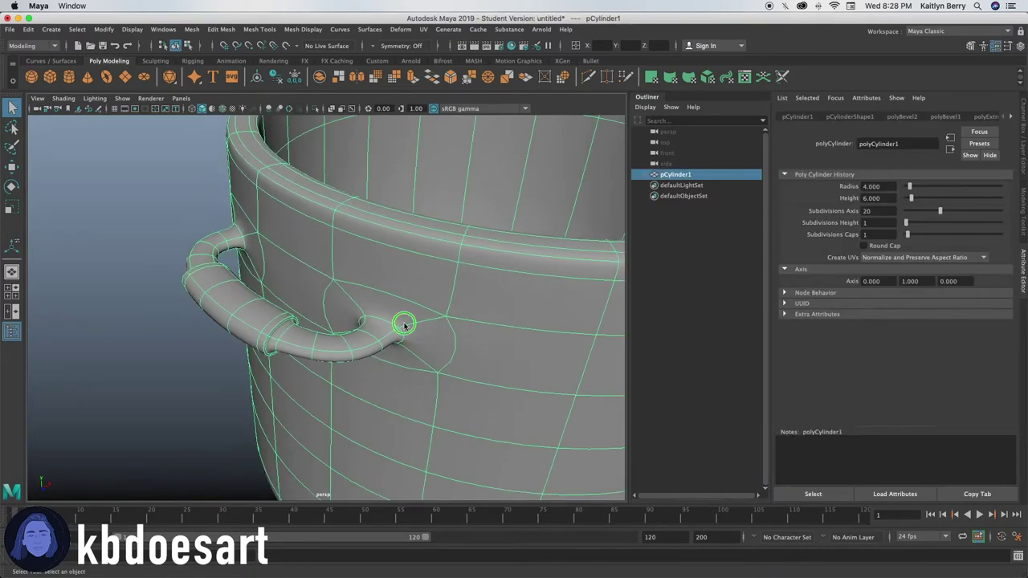
# Bevel the edges where the handle ends join the pot wall with 2 segments in the unsmoothed display
pyautogui.moveTo(405, 325); pyautogui.dragTo(404, 239, button='right')
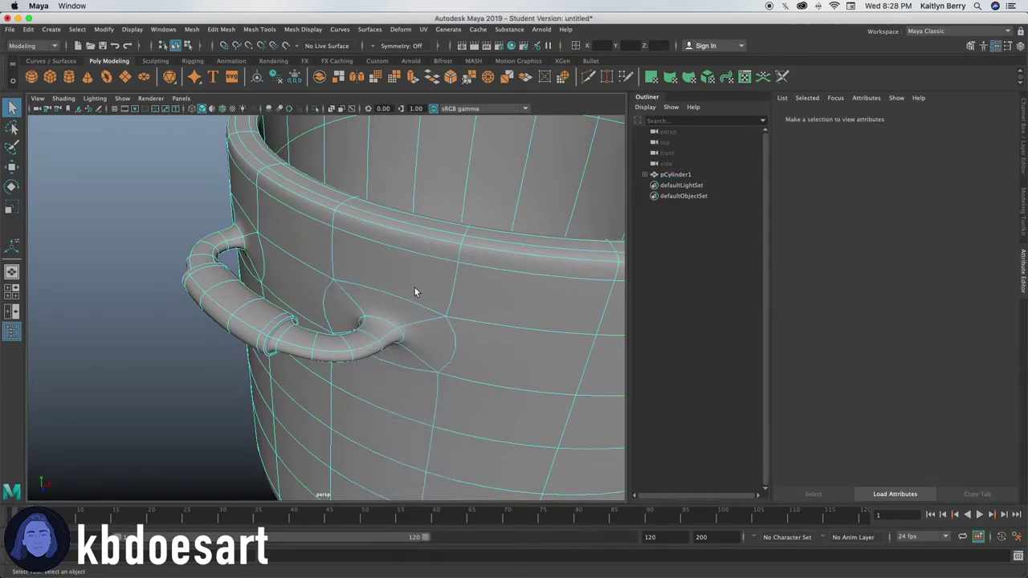
pyautogui.press('1')
pyautogui.click(389, 323)
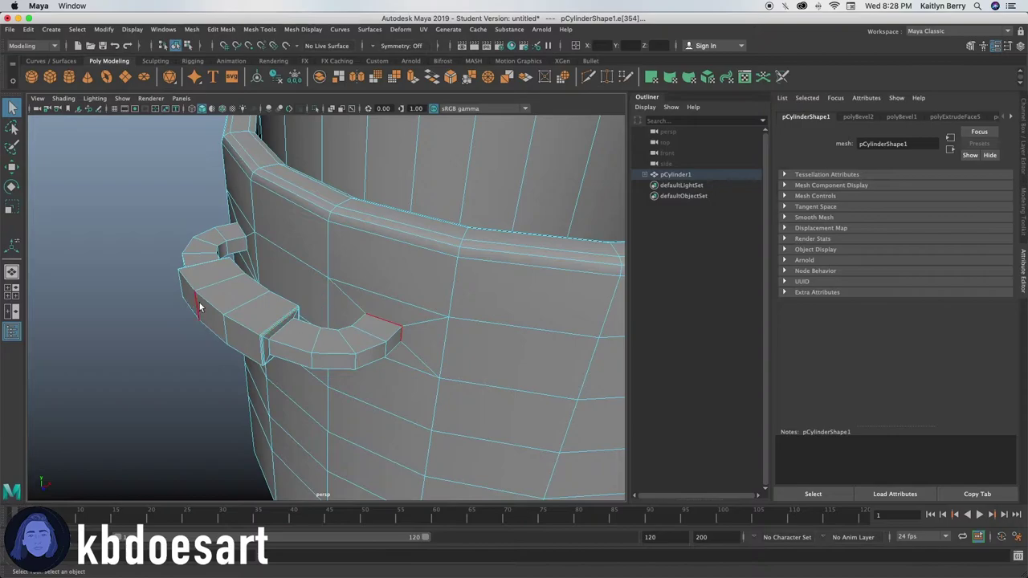
pyautogui.keyDown('alt'); pyautogui.moveTo(200, 302); pyautogui.dragTo(186, 295); pyautogui.keyUp('alt')
pyautogui.keyDown('alt'); pyautogui.moveTo(540, 319); pyautogui.dragTo(315, 306); pyautogui.keyUp('alt')
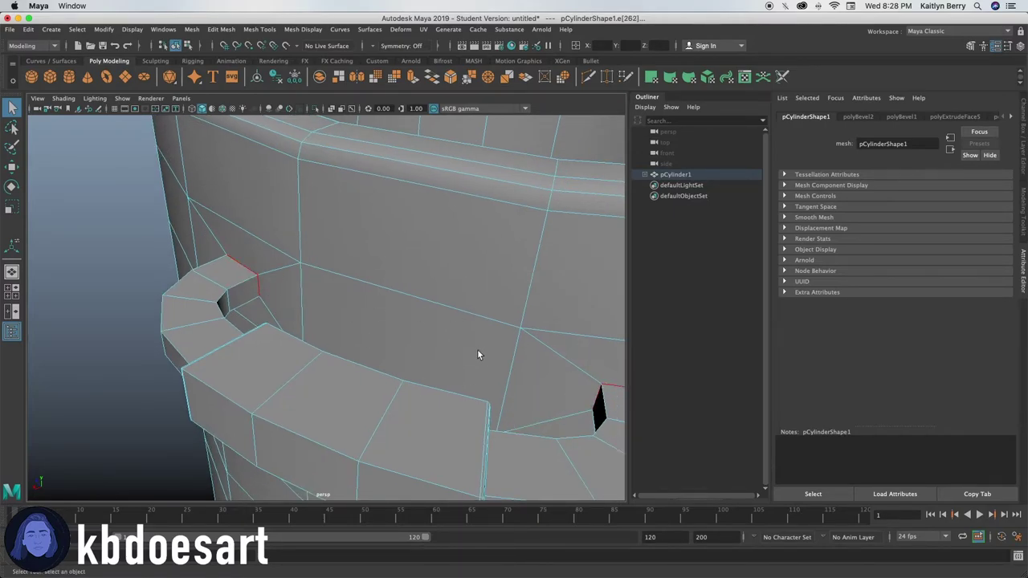
pyautogui.hotkey('ctrl', 'b')
pyautogui.click(431, 293)
pyautogui.press('Return')
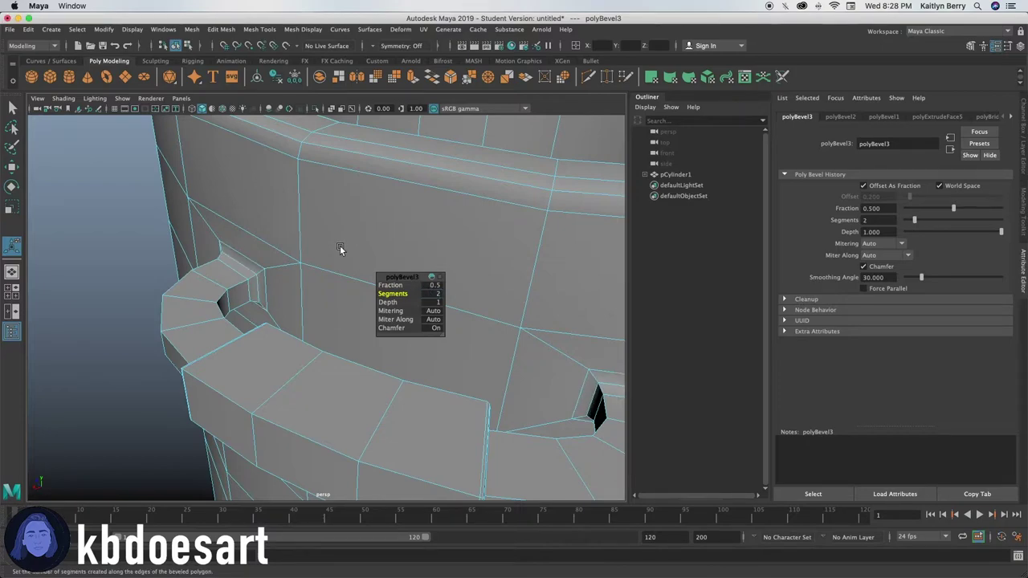
# Try a higher segment count for the handle joint bevel and set it back to 2
pyautogui.click(438, 294)
pyautogui.write('3')
pyautogui.press('Return')
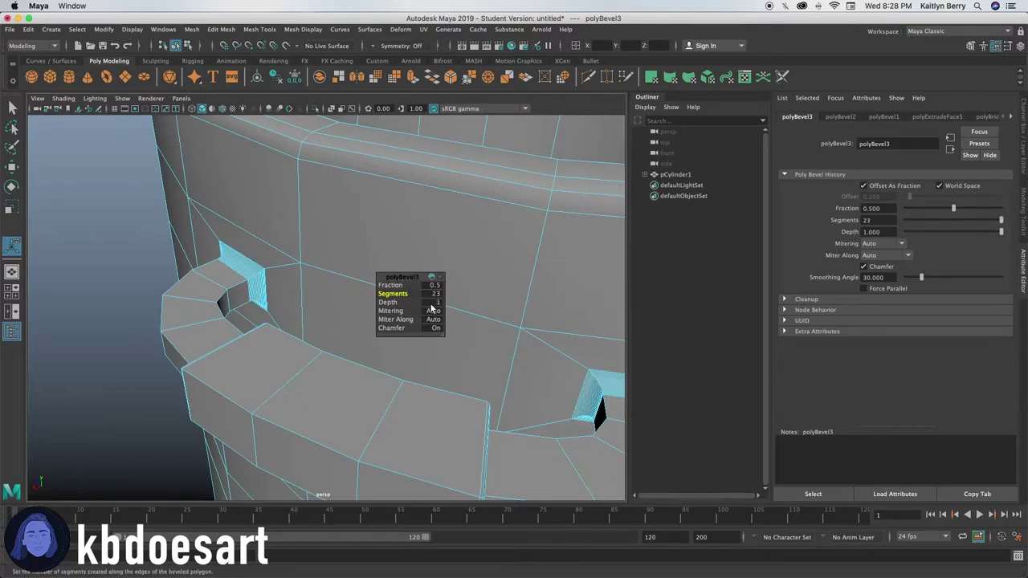
pyautogui.doubleClick(437, 297)
pyautogui.write('2')
pyautogui.press('Return')
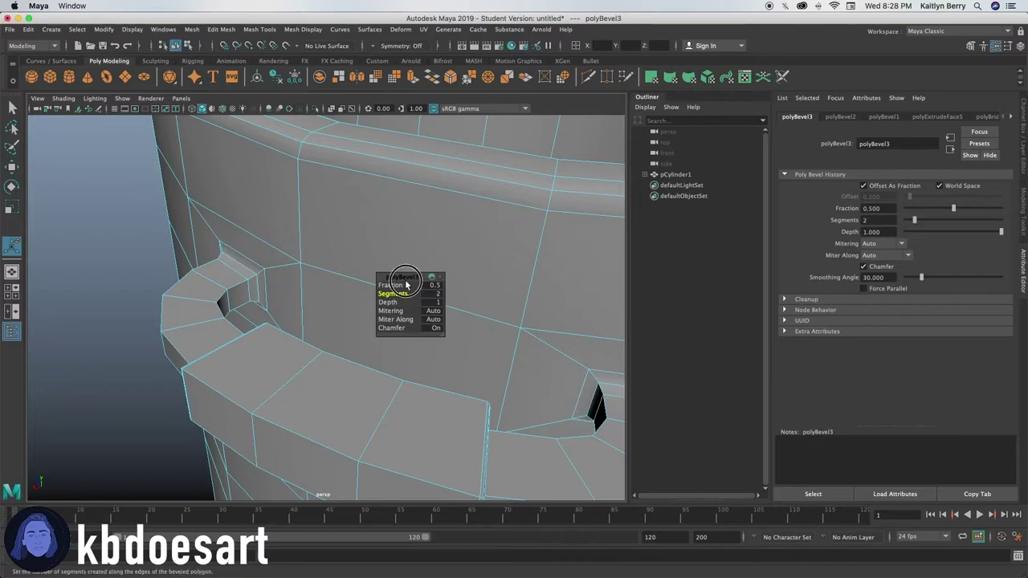
# Compare the handle joints with and without smooth preview and reduce the bevel fraction to about 0.1
pyautogui.press('3')
pyautogui.press('1')
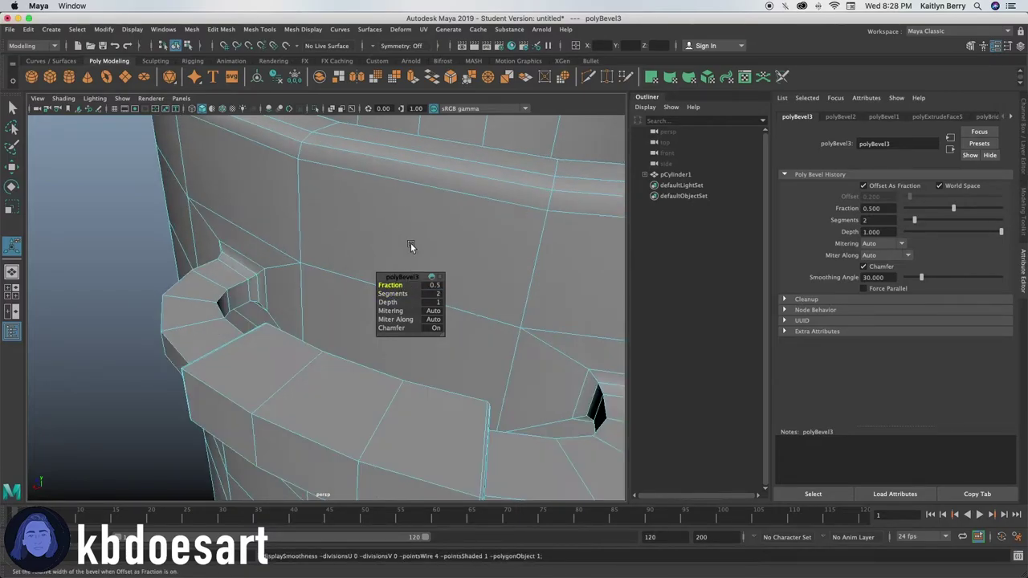
pyautogui.press('3')
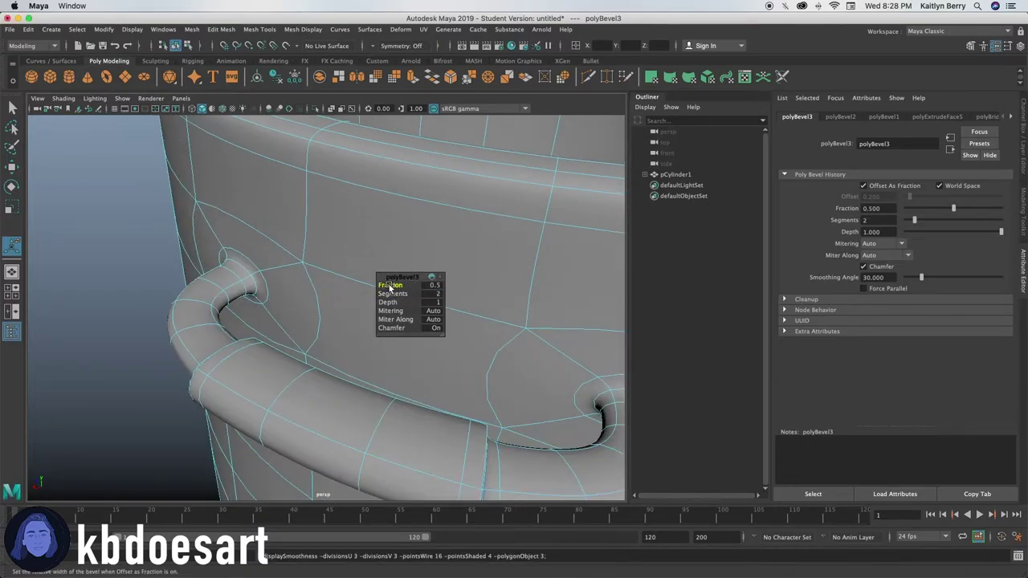
pyautogui.moveTo(390, 285); pyautogui.dragTo(370, 280)
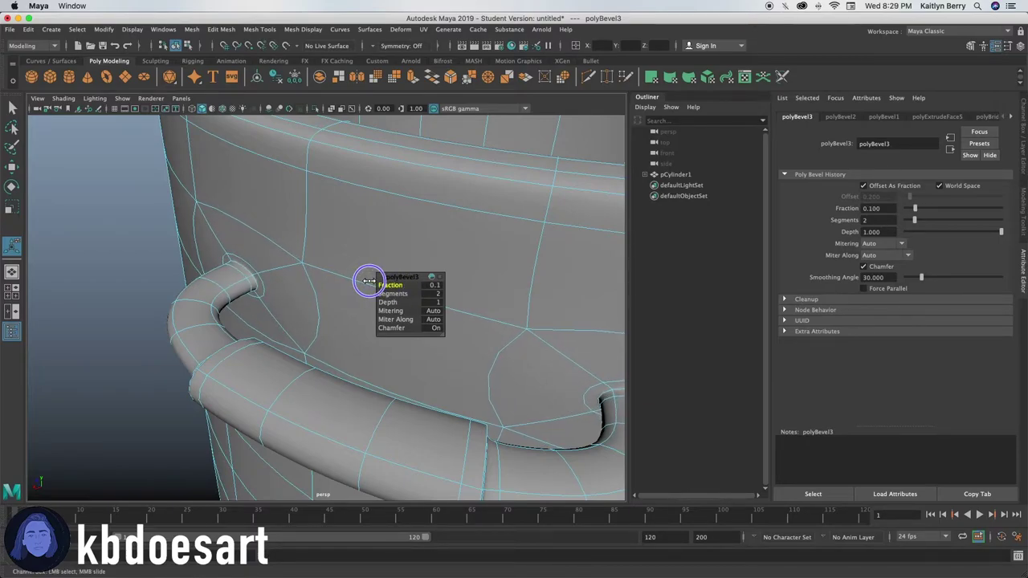
pyautogui.scroll(-5, 358, 368)
pyautogui.moveTo(397, 285); pyautogui.dragTo(399, 285)
# Clear the selection and examine the whole pot with both handles in smooth preview
pyautogui.click(466, 383)
pyautogui.keyDown('alt'); pyautogui.moveTo(465, 383); pyautogui.dragTo(330, 419); pyautogui.keyUp('alt')
pyautogui.keyDown('alt'); pyautogui.moveTo(445, 397); pyautogui.dragTo(345, 396, button='right'); pyautogui.keyUp('alt')
pyautogui.click(497, 382)
pyautogui.moveTo(498, 382)
pyautogui.keyDown('alt'); pyautogui.mouseDown()
pyautogui.moveTo(333, 374)
pyautogui.moveTo(477, 306)
pyautogui.moveTo(462, 371)
pyautogui.moveTo(468, 401)
pyautogui.moveTo(501, 371)
pyautogui.mouseUp(); pyautogui.keyUp('alt')
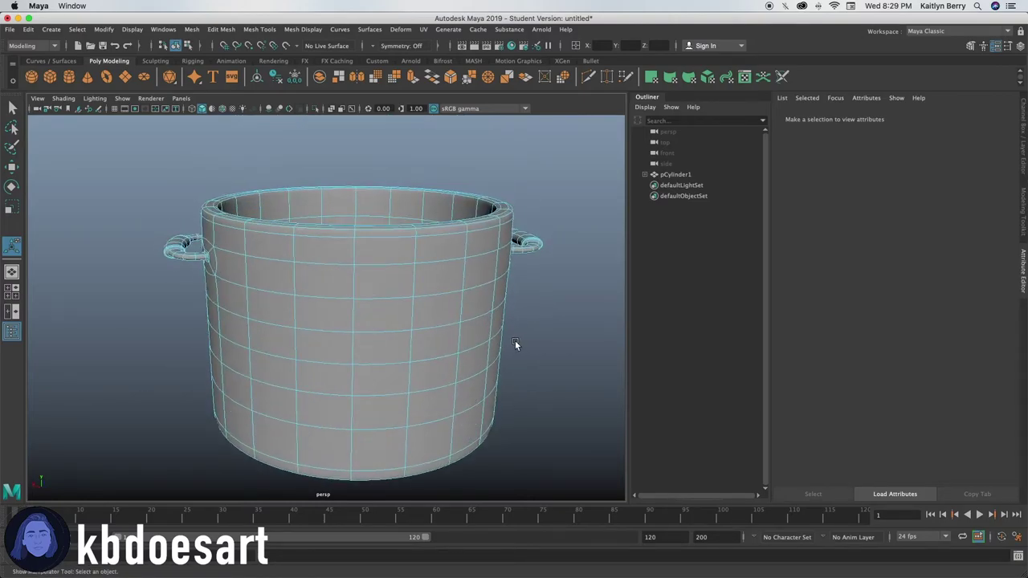
pyautogui.click(426, 313)
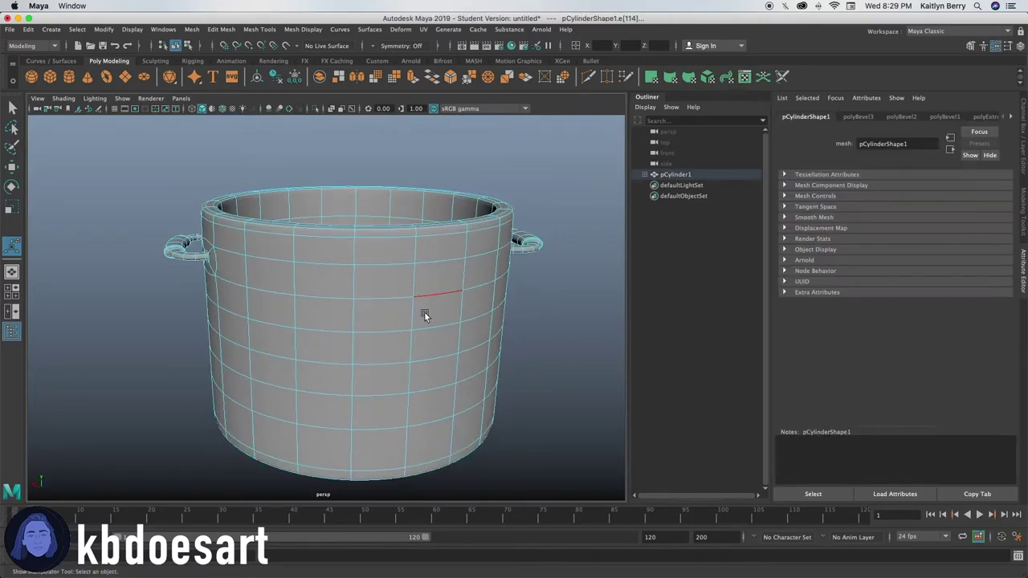
pyautogui.click(465, 319)
# Bevel the edge loop around the pot's inner floor with 2 segments and a fraction of about 0.03
pyautogui.keyDown('alt'); pyautogui.moveTo(464, 319); pyautogui.dragTo(374, 317); pyautogui.keyUp('alt')
pyautogui.keyDown('alt'); pyautogui.moveTo(562, 236); pyautogui.dragTo(407, 344); pyautogui.keyUp('alt')
pyautogui.press('1')
pyautogui.doubleClick(400, 320)
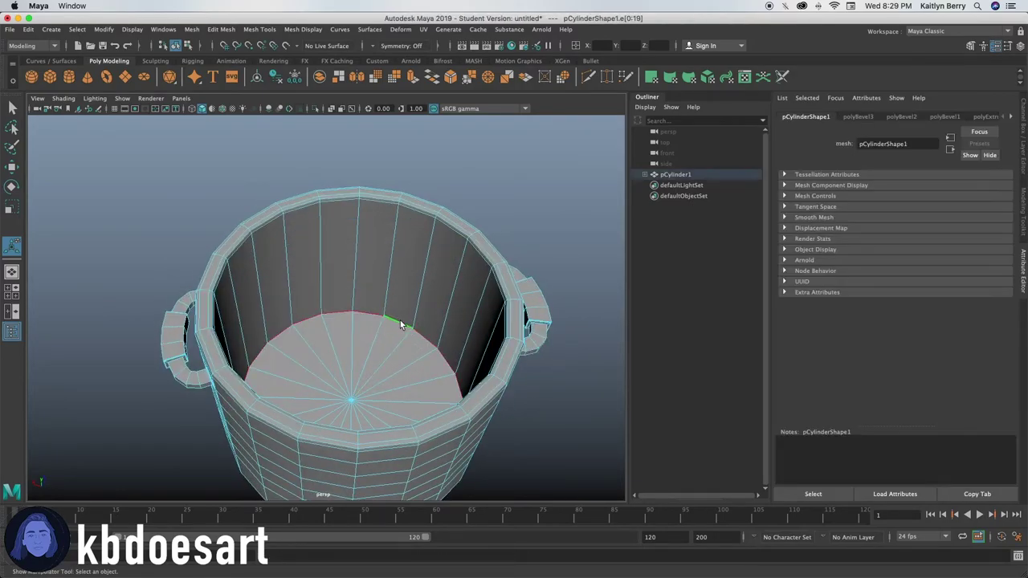
pyautogui.hotkey('ctrl', 'b')
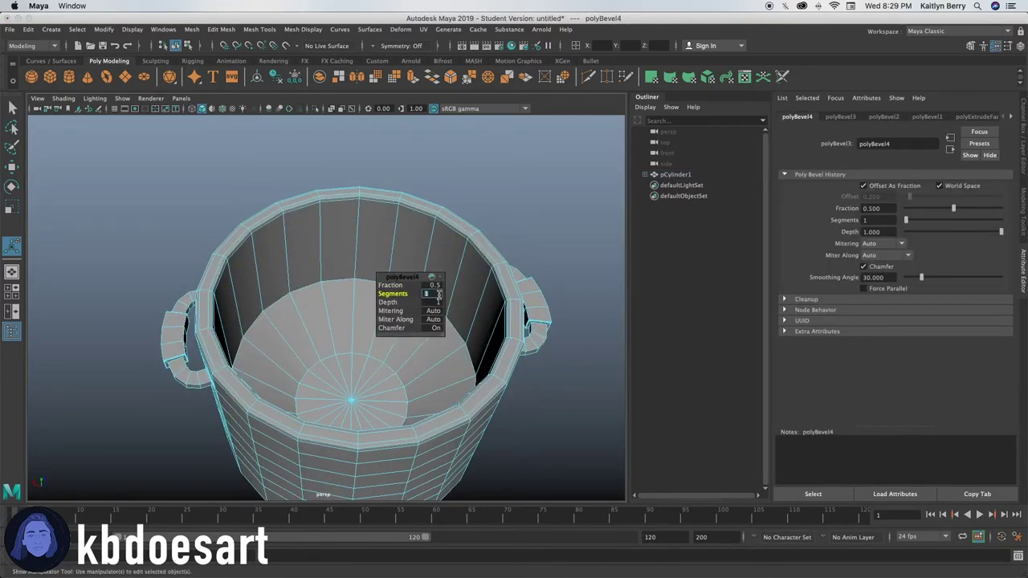
pyautogui.moveTo(437, 294); pyautogui.dragTo(370, 281)
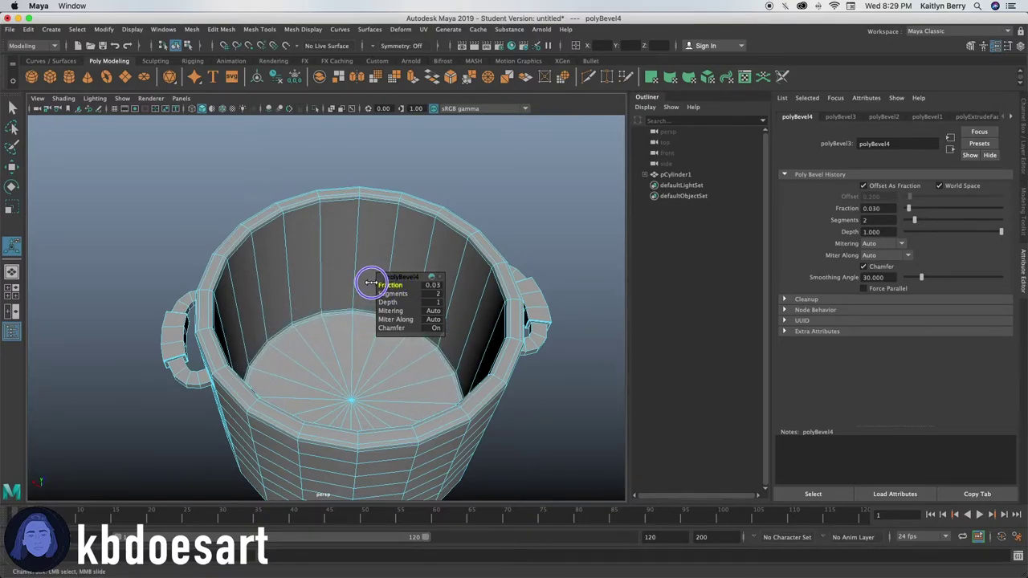
# Clear the selection, check the pot's interior and exterior in smooth preview, and return to object selection mode
pyautogui.click(507, 230)
pyautogui.press('3')
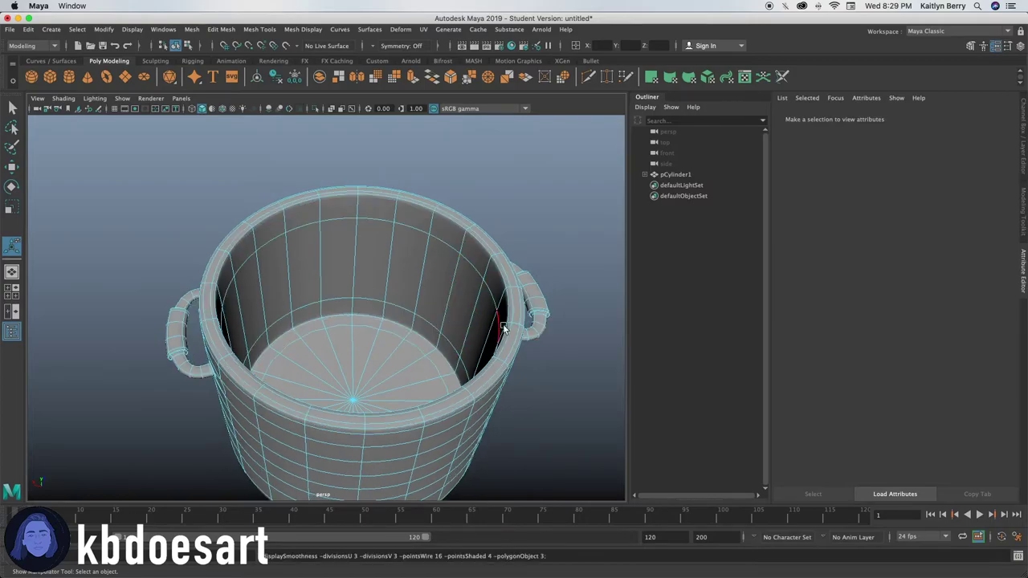
pyautogui.click(509, 322)
pyautogui.click(576, 183)
pyautogui.keyDown('alt'); pyautogui.moveTo(451, 313); pyautogui.dragTo(395, 269); pyautogui.keyUp('alt')
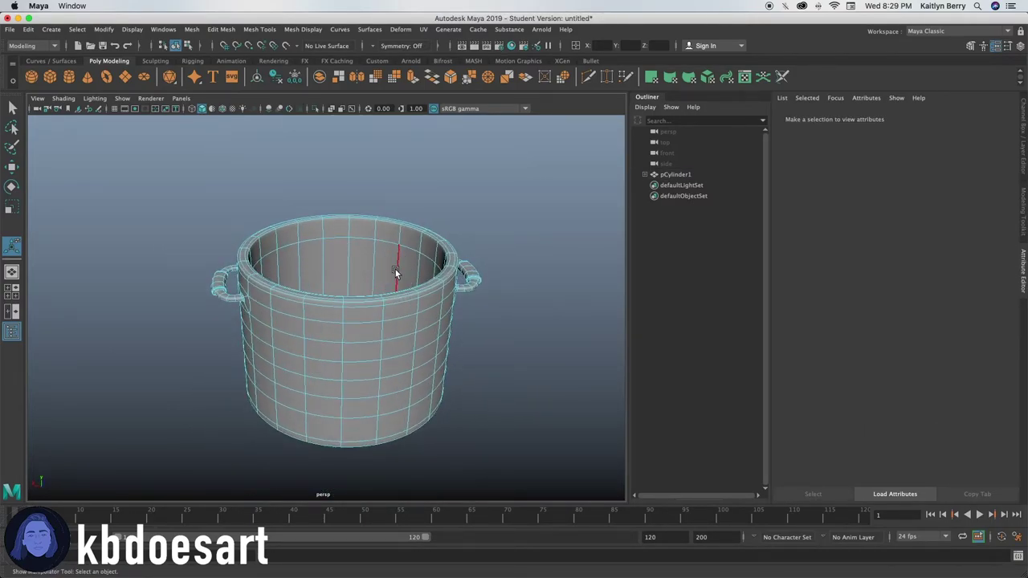
pyautogui.moveTo(395, 269); pyautogui.dragTo(428, 249, button='right')
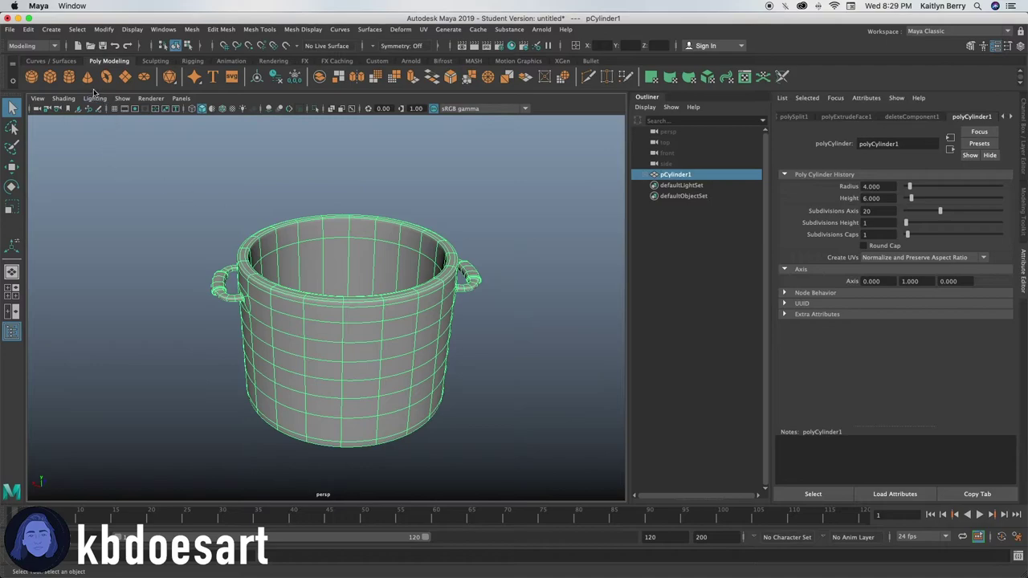
# Create a polygon cylinder with a radius of 4 and raise it about 5.17 units above the pot's opening
pyautogui.click(72, 78)
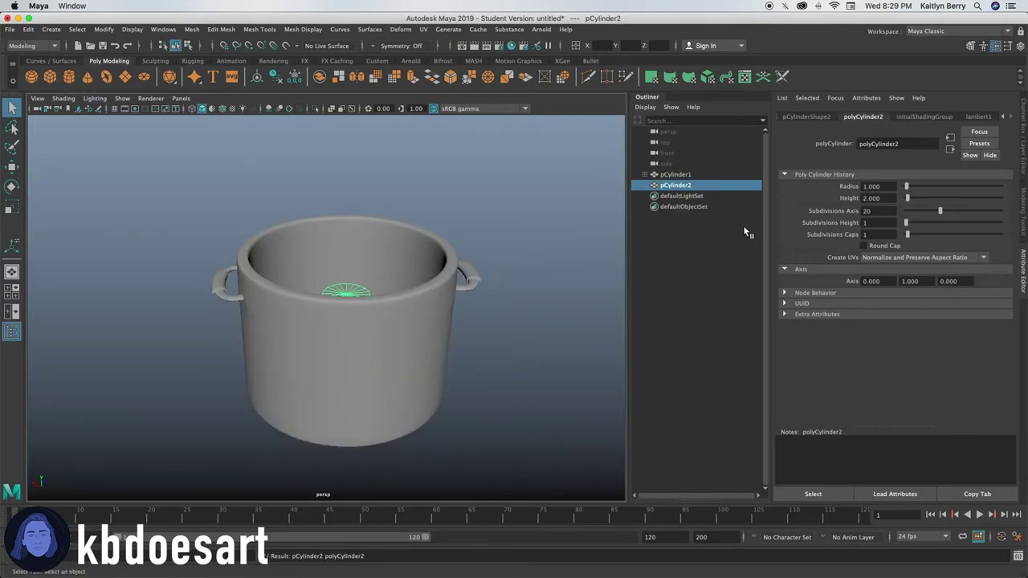
pyautogui.write('4')
pyautogui.press('Return')
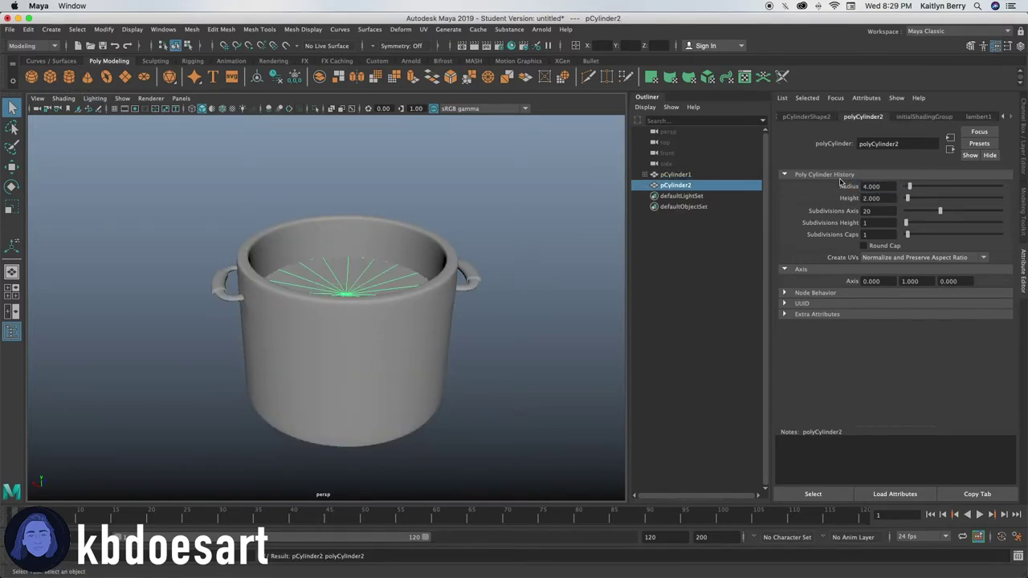
pyautogui.press('w')
pyautogui.moveTo(347, 276); pyautogui.dragTo(348, 171)
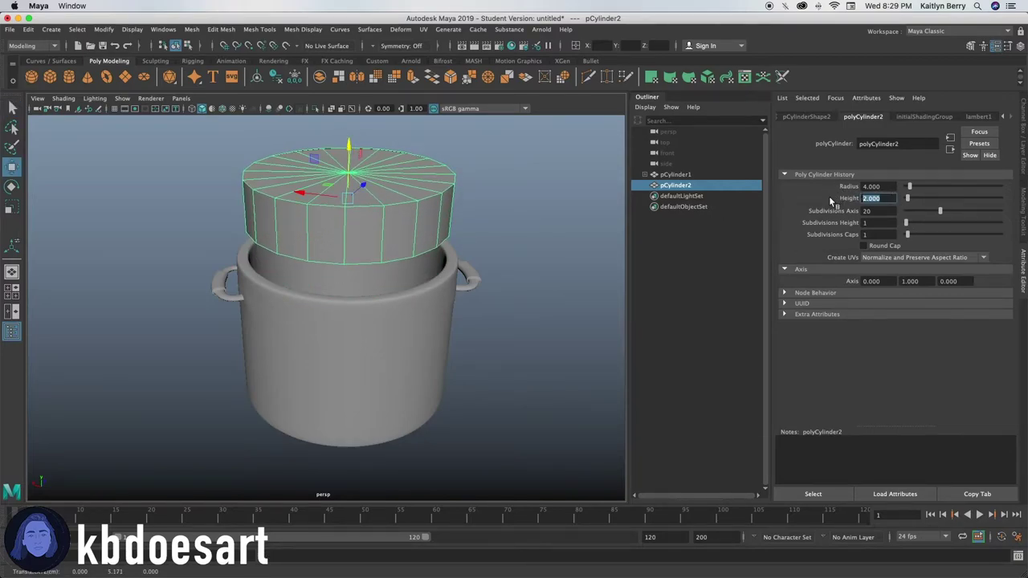
# Set the new cylinder's height to 1 and its radius to 4.5 so it covers the pot's rim
pyautogui.write('1')
pyautogui.press('Return')
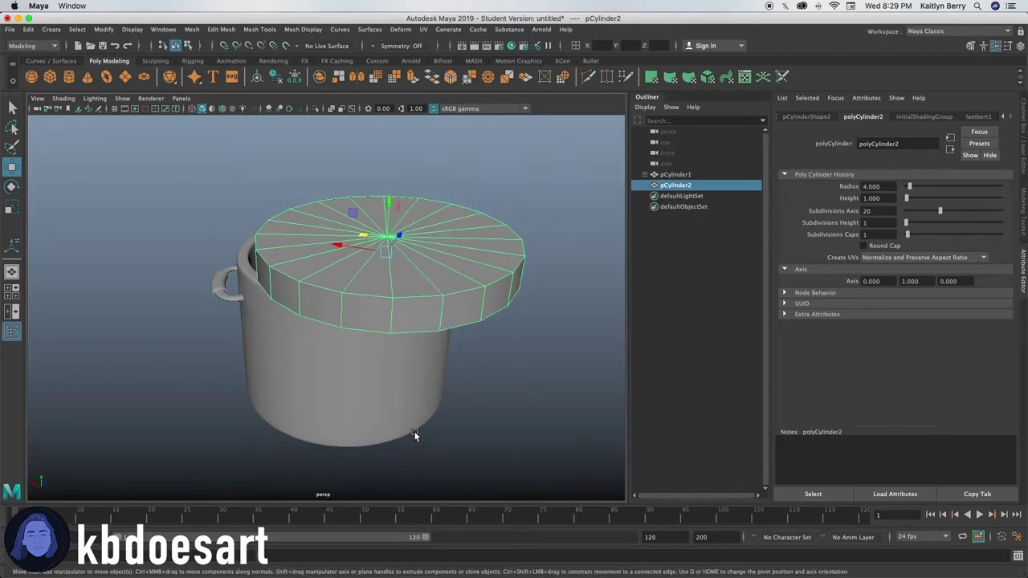
pyautogui.hotkey('ctrl', 'z')
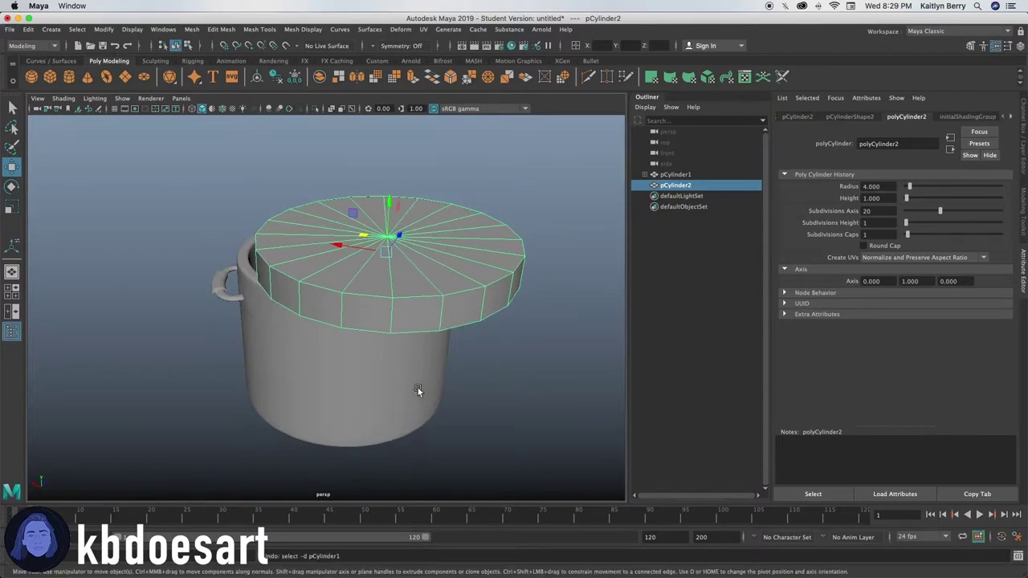
pyautogui.keyDown('alt'); pyautogui.moveTo(417, 391); pyautogui.dragTo(393, 397); pyautogui.keyUp('alt')
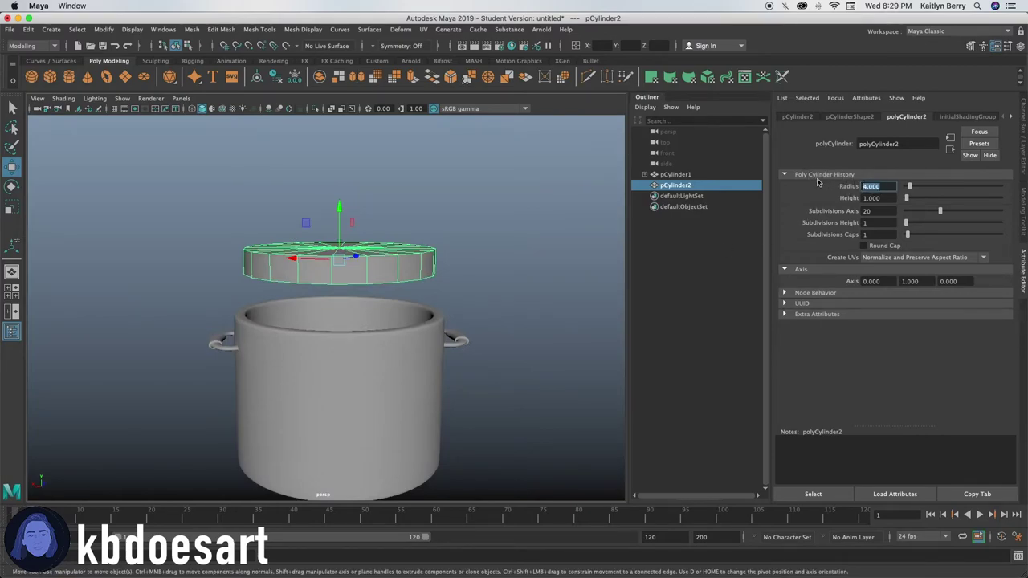
pyautogui.write('4.5')
pyautogui.press('Return')
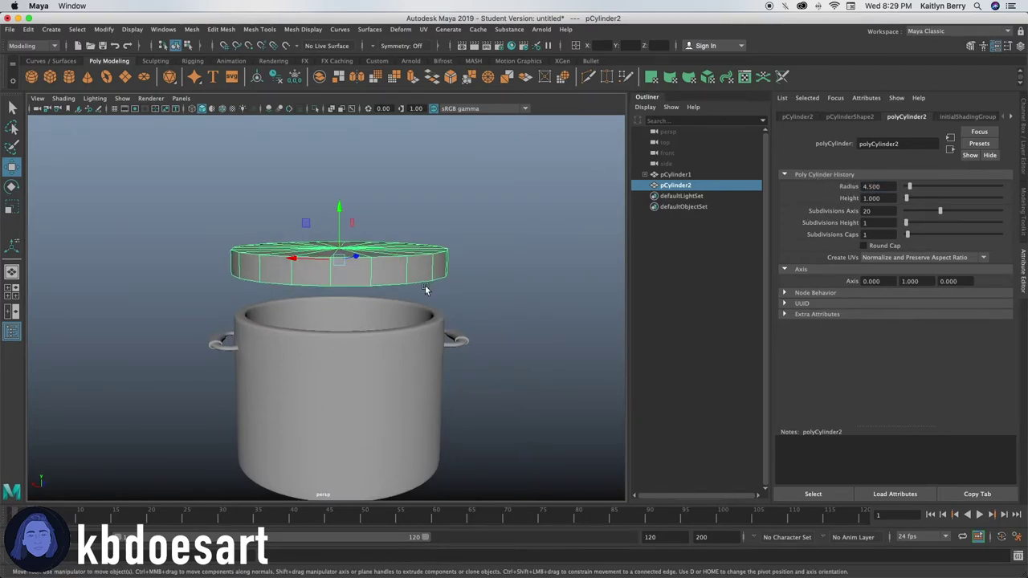
pyautogui.moveTo(426, 289)
pyautogui.keyDown('alt'); pyautogui.mouseDown()
pyautogui.moveTo(438, 292)
pyautogui.moveTo(427, 328)
pyautogui.moveTo(436, 254)
pyautogui.moveTo(447, 257)
pyautogui.moveTo(422, 294)
pyautogui.mouseUp(); pyautogui.keyUp('alt')
pyautogui.keyDown('alt'); pyautogui.moveTo(422, 293); pyautogui.dragTo(442, 296, button='right'); pyautogui.keyUp('alt')
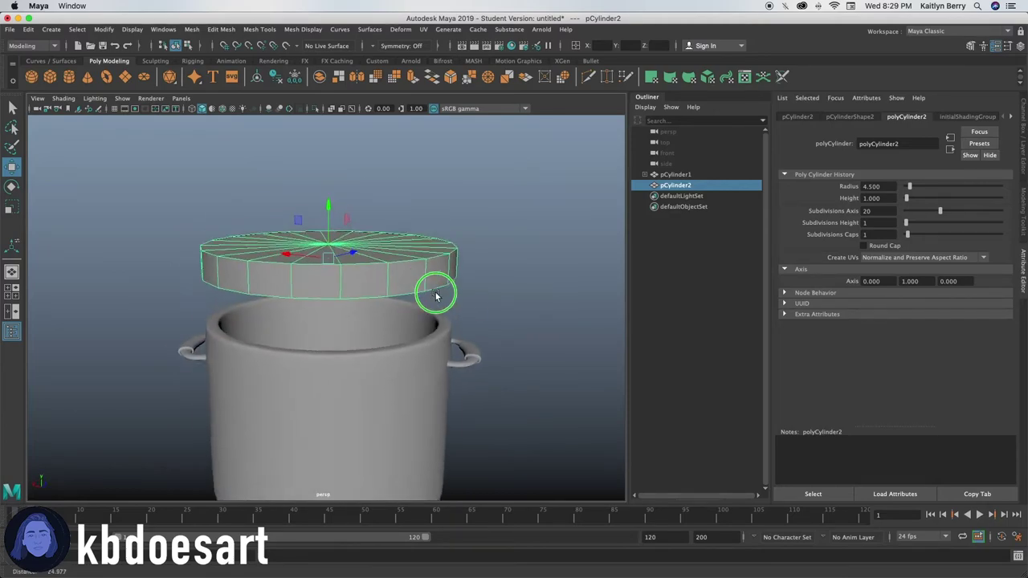
pyautogui.keyDown('alt'); pyautogui.moveTo(443, 297); pyautogui.dragTo(388, 287); pyautogui.keyUp('alt')
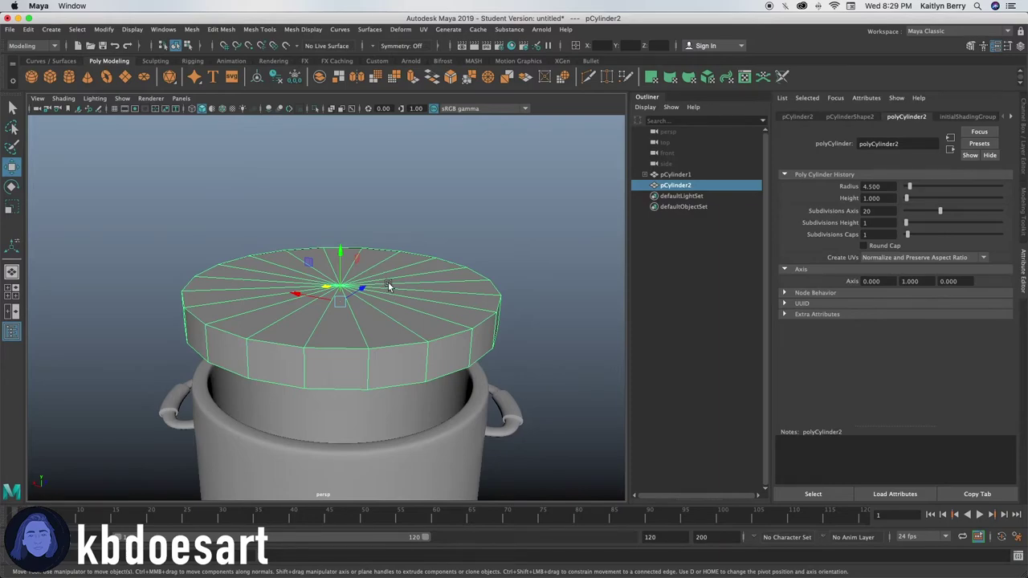
# Extrude all the top faces of the lid cylinder inward with an offset of 0.8
pyautogui.press('q')
pyautogui.moveTo(388, 281); pyautogui.dragTo(390, 298, button='right')
pyautogui.moveTo(347, 301)
pyautogui.mouseDown()
pyautogui.moveTo(385, 298)
pyautogui.moveTo(305, 310)
pyautogui.moveTo(366, 291)
pyautogui.moveTo(426, 304)
pyautogui.mouseUp()
pyautogui.hotkey('ctrl', 'e')
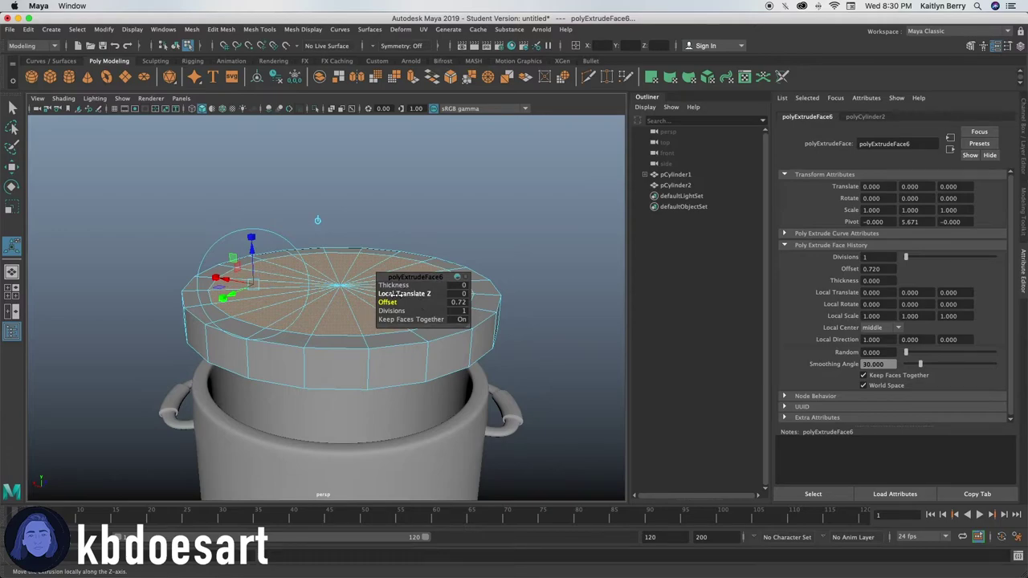
pyautogui.moveTo(391, 305); pyautogui.dragTo(398, 303)
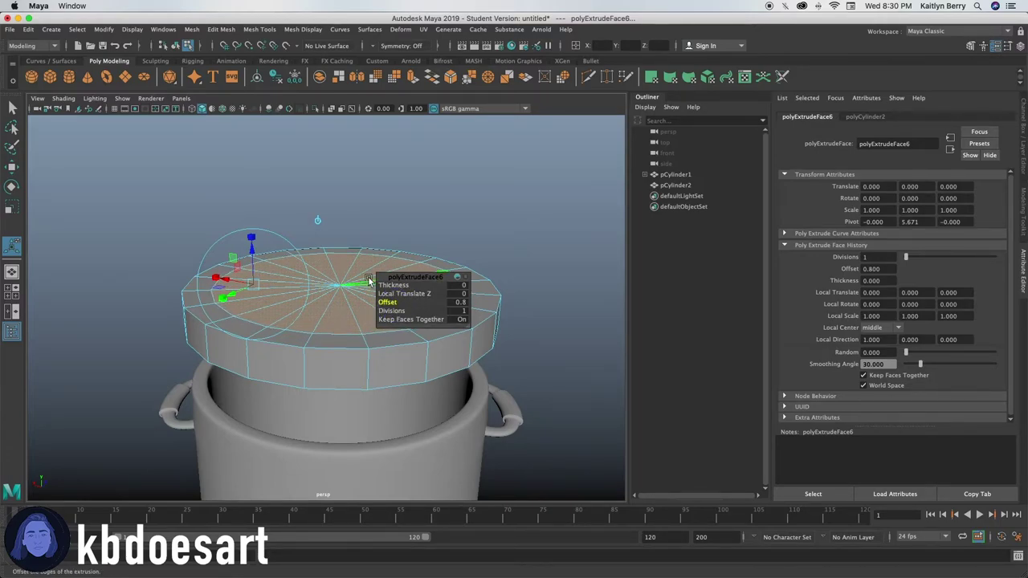
# Raise the lid's inner top faces and scale them down to a small disc, giving the lid a sloped top
pyautogui.press('w')
pyautogui.moveTo(340, 263); pyautogui.dragTo(338, 205)
pyautogui.press('r')
pyautogui.moveTo(342, 248); pyautogui.dragTo(234, 239)
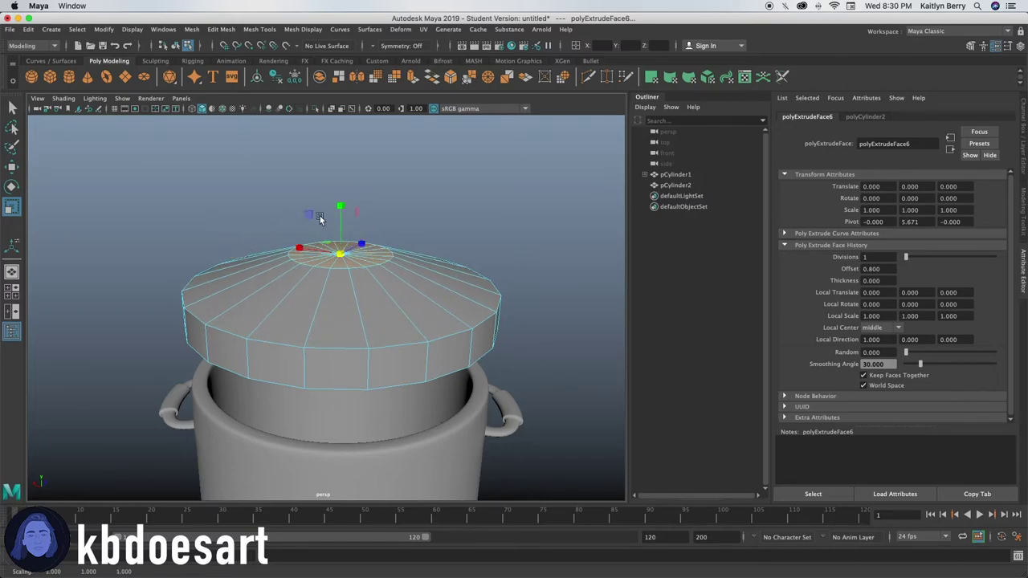
pyautogui.keyDown('alt'); pyautogui.moveTo(337, 256); pyautogui.dragTo(357, 334); pyautogui.keyUp('alt')
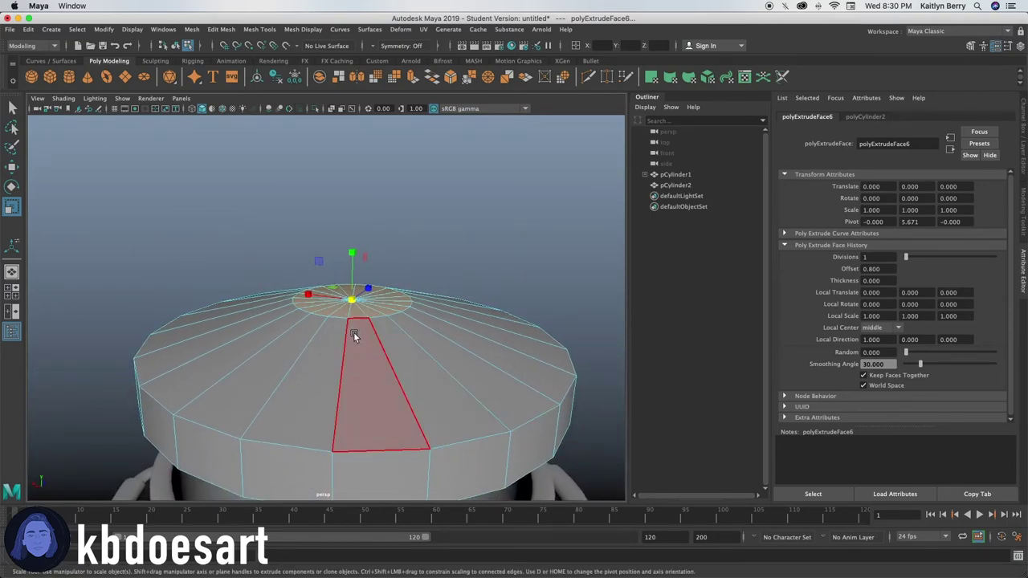
# Create a polygon sphere, raise it to the centre of the lid's top, and scale it down to knob size
pyautogui.click(446, 233)
pyautogui.click(31, 77)
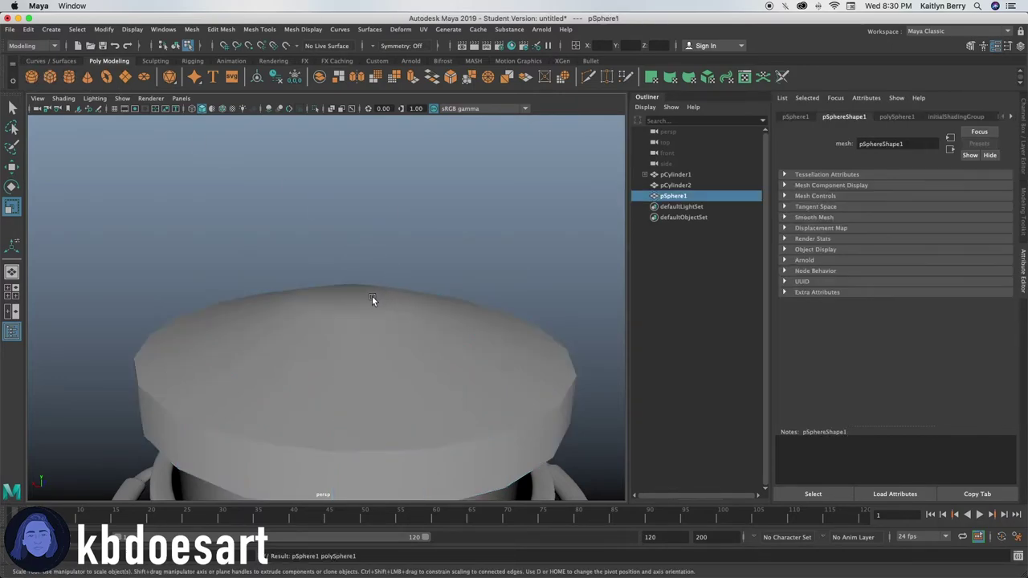
pyautogui.scroll(-5, 477, 321)
pyautogui.moveTo(329, 344); pyautogui.dragTo(343, 263)
pyautogui.press('r')
pyautogui.scroll(6, 306, 314)
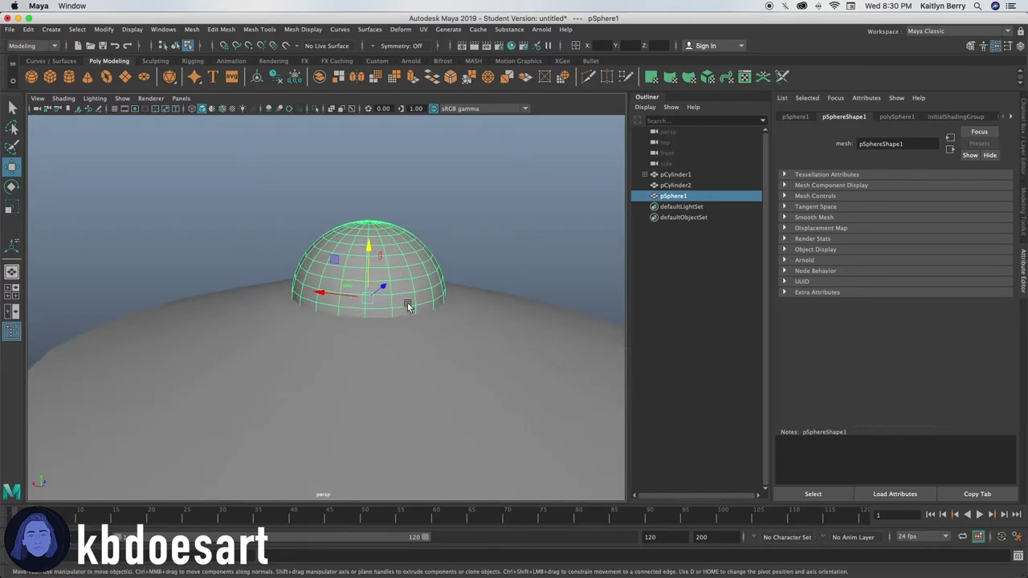
pyautogui.moveTo(356, 297); pyautogui.dragTo(302, 293)
# Raise the sphere above the lid's peak, flatten it into a wide ellipsoid knob, and rest it on the lid
pyautogui.press('w')
pyautogui.moveTo(369, 248); pyautogui.dragTo(369, 203)
pyautogui.keyDown('alt'); pyautogui.moveTo(458, 312); pyautogui.dragTo(432, 309); pyautogui.keyUp('alt')
pyautogui.press('r')
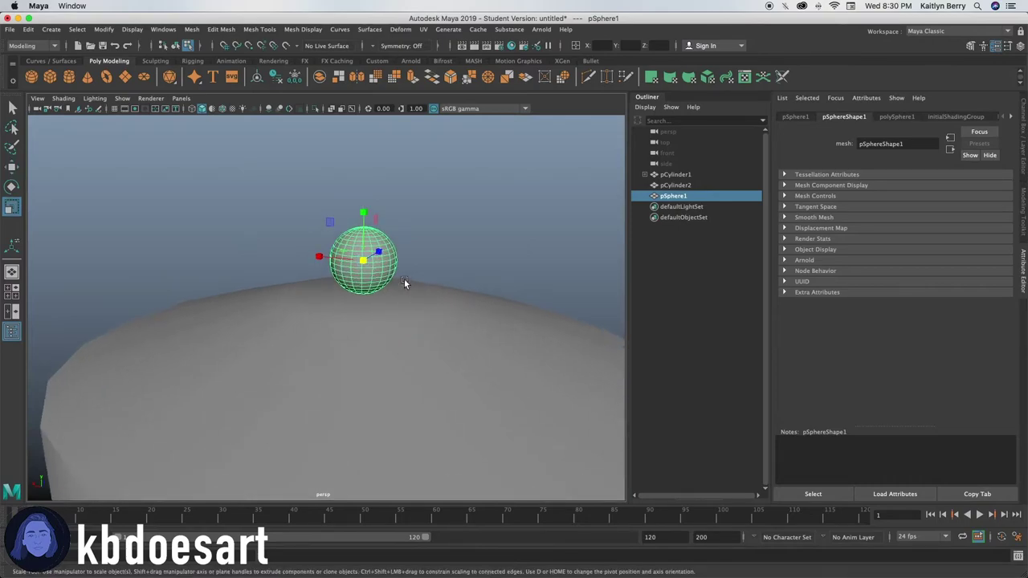
pyautogui.moveTo(319, 256); pyautogui.dragTo(415, 367)
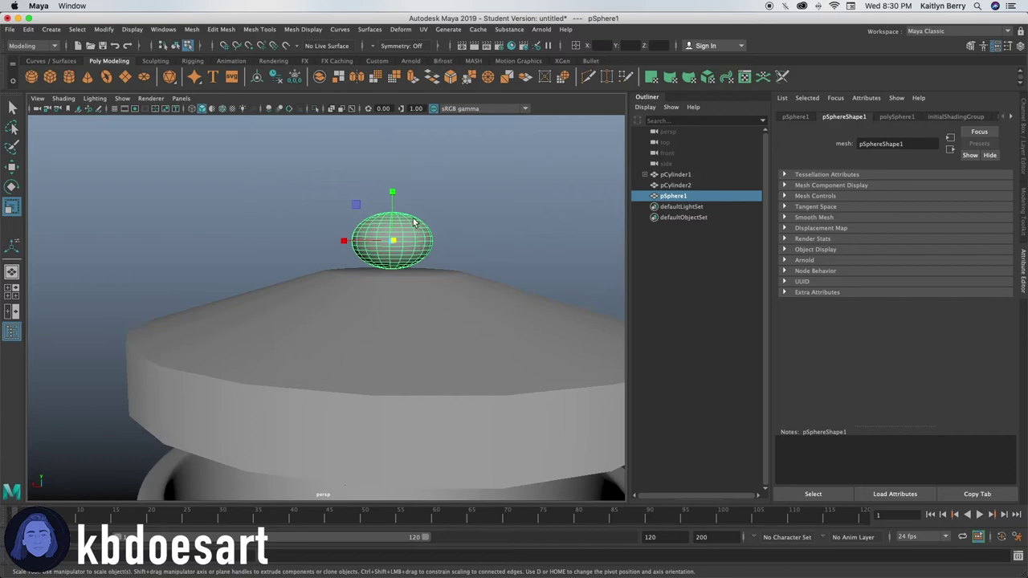
pyautogui.press('q')
pyautogui.press('w')
pyautogui.moveTo(394, 190); pyautogui.dragTo(394, 202)
pyautogui.keyDown('alt'); pyautogui.moveTo(394, 311); pyautogui.dragTo(594, 299, button='right'); pyautogui.keyUp('alt')
pyautogui.keyDown('alt'); pyautogui.moveTo(496, 281); pyautogui.dragTo(410, 303, button='middle'); pyautogui.keyUp('alt')
pyautogui.keyDown('alt'); pyautogui.moveTo(401, 233); pyautogui.dragTo(411, 315); pyautogui.keyUp('alt')
# Extrude all the faces on the lid's underside inward with an offset of 0.5
pyautogui.click(509, 291)
pyautogui.keyDown('alt'); pyautogui.moveTo(508, 303); pyautogui.dragTo(333, 337, button='right'); pyautogui.keyUp('alt')
pyautogui.moveTo(330, 335)
pyautogui.keyDown('alt'); pyautogui.mouseDown()
pyautogui.moveTo(336, 324)
pyautogui.moveTo(329, 334)
pyautogui.mouseUp(); pyautogui.keyUp('alt')
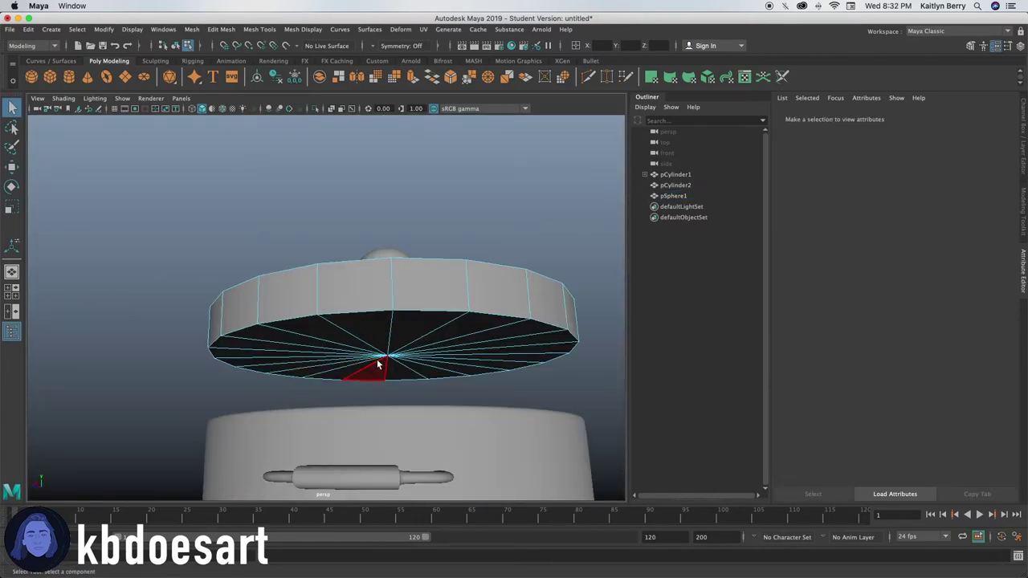
pyautogui.moveTo(371, 363)
pyautogui.mouseDown()
pyautogui.moveTo(423, 360)
pyautogui.moveTo(365, 362)
pyautogui.moveTo(358, 337)
pyautogui.moveTo(444, 252)
pyautogui.moveTo(407, 235)
pyautogui.moveTo(399, 245)
pyautogui.mouseUp()
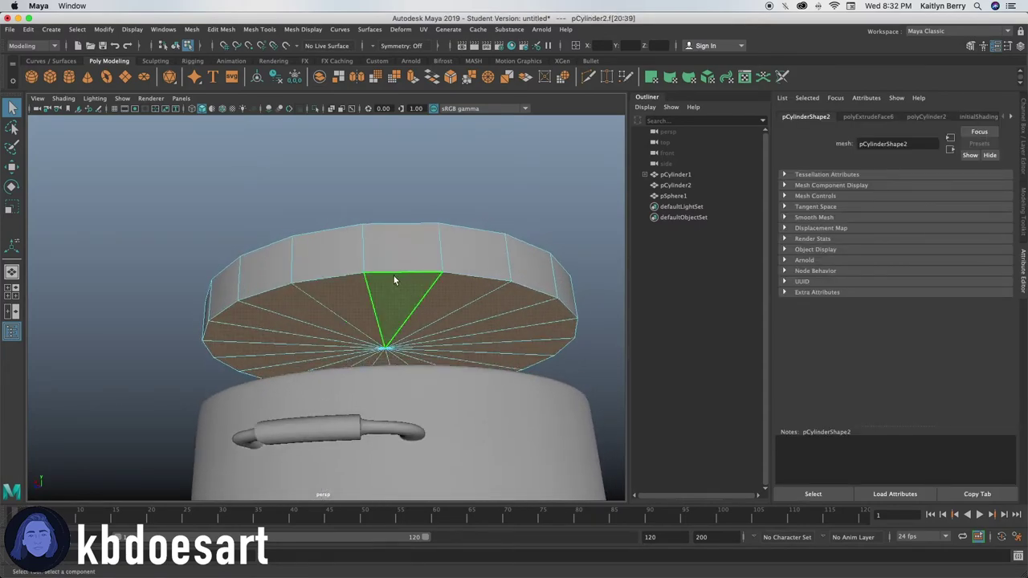
pyautogui.hotkey('ctrl', 'e')
pyautogui.moveTo(387, 302); pyautogui.dragTo(416, 302)
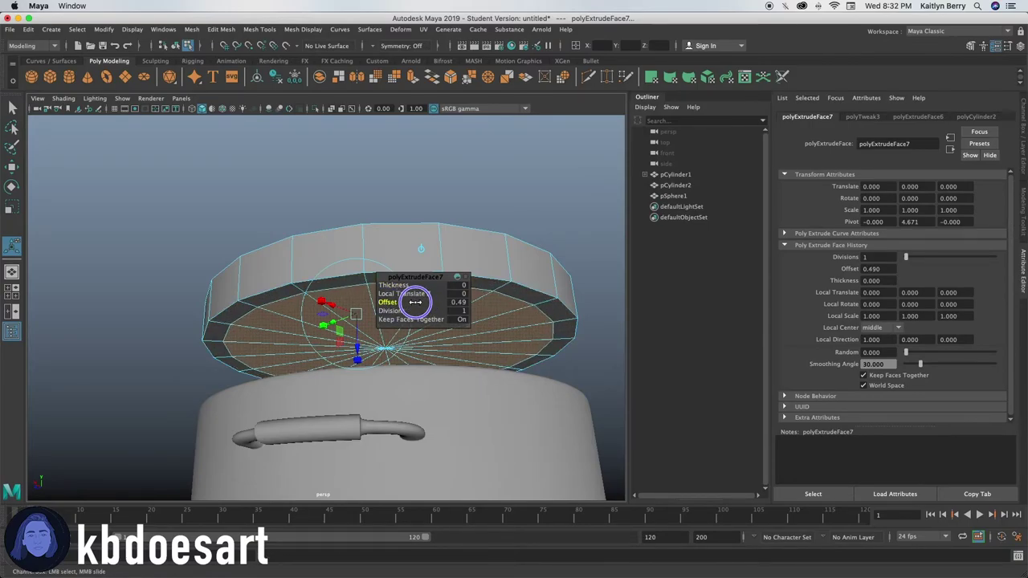
pyautogui.keyDown('alt'); pyautogui.moveTo(424, 209); pyautogui.dragTo(450, 216); pyautogui.keyUp('alt')
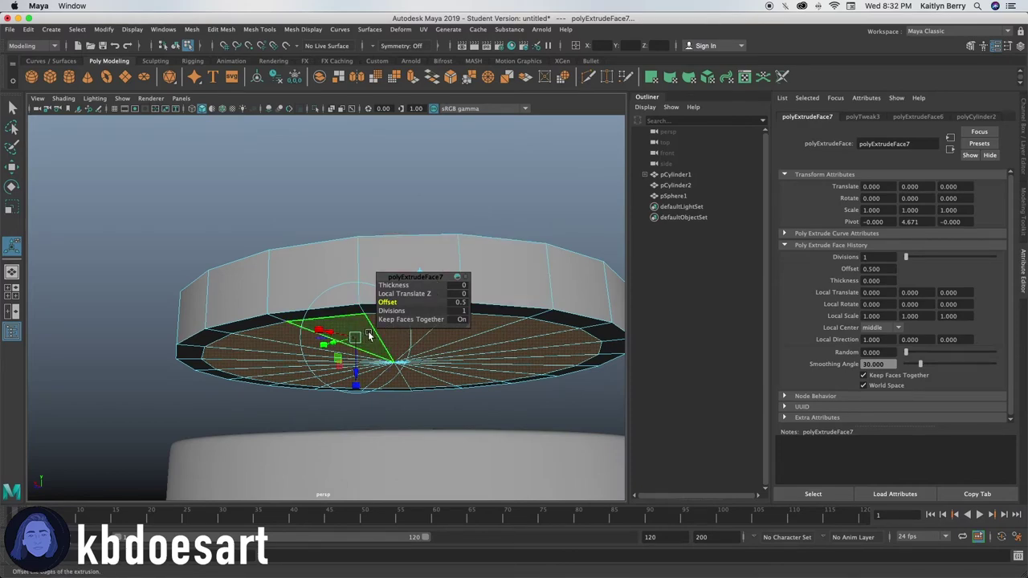
# Extrude the inner underside faces again, shrink them to a small disc, and push them up to hollow the lid
pyautogui.hotkey('ctrl', 'e')
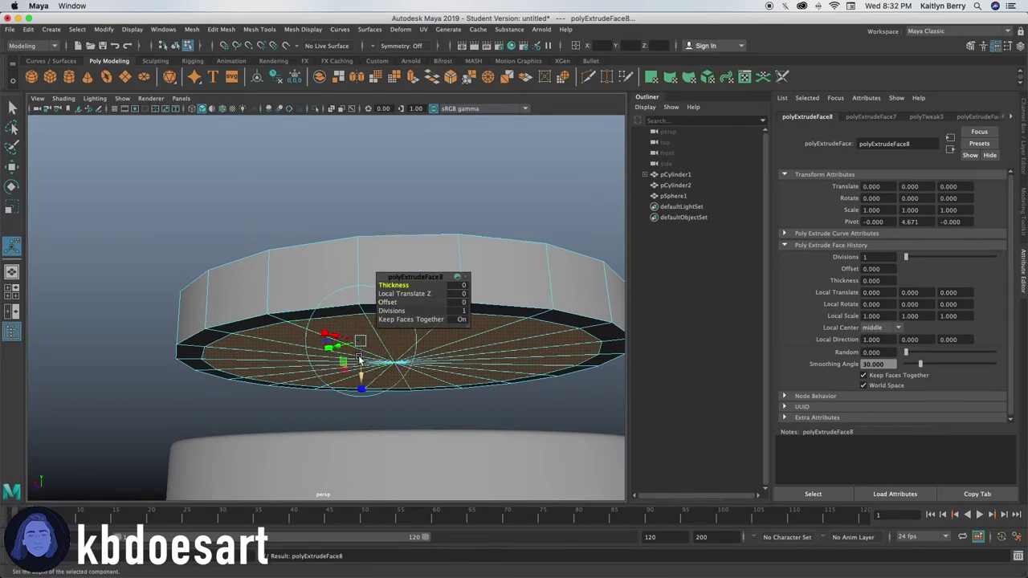
pyautogui.press('r')
pyautogui.moveTo(386, 363); pyautogui.dragTo(157, 360)
pyautogui.press('w')
pyautogui.moveTo(394, 310); pyautogui.dragTo(389, 254)
pyautogui.keyDown('alt'); pyautogui.moveTo(394, 295); pyautogui.dragTo(403, 270); pyautogui.keyUp('alt')
pyautogui.keyDown('alt'); pyautogui.moveTo(420, 334); pyautogui.dragTo(429, 294); pyautogui.keyUp('alt')
pyautogui.press('3')
pyautogui.keyDown('alt'); pyautogui.moveTo(455, 376); pyautogui.dragTo(344, 318); pyautogui.keyUp('alt')
pyautogui.press('1')
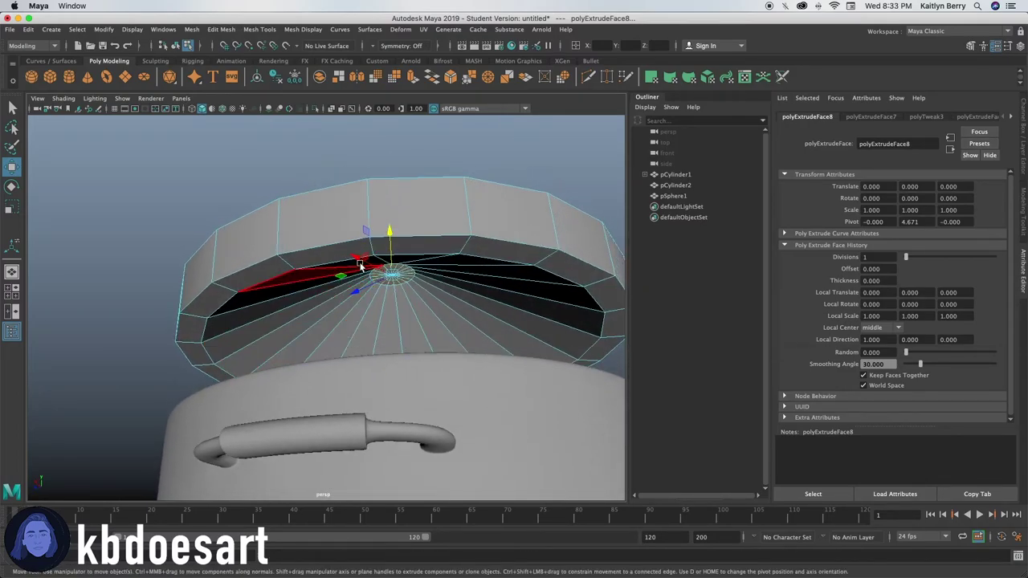
# Scale the edge loop around the lid's inner underside opening slightly outward, then clear the selection
pyautogui.rightClick(361, 230)
pyautogui.click(363, 198)
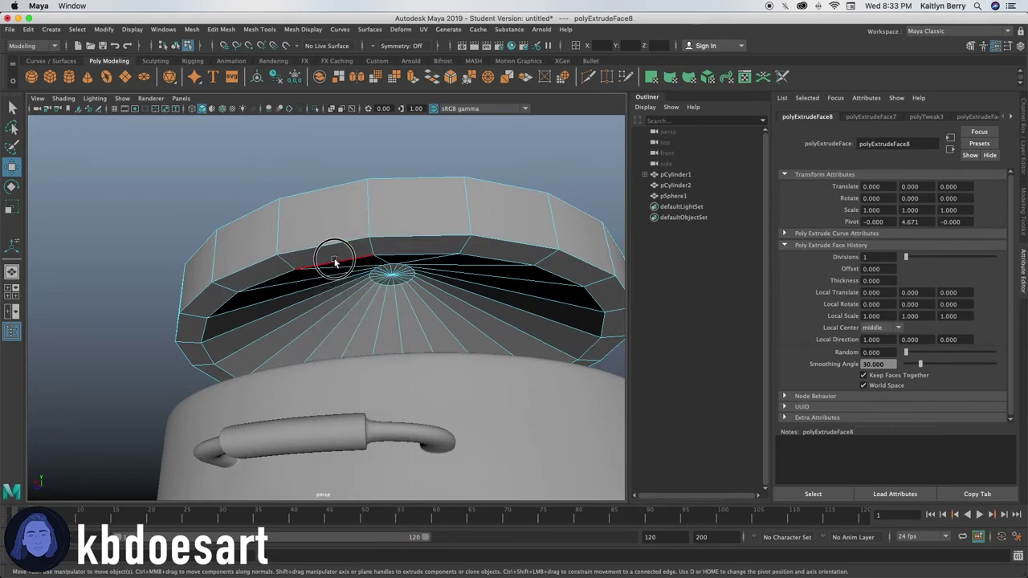
pyautogui.doubleClick(334, 261)
pyautogui.press('r')
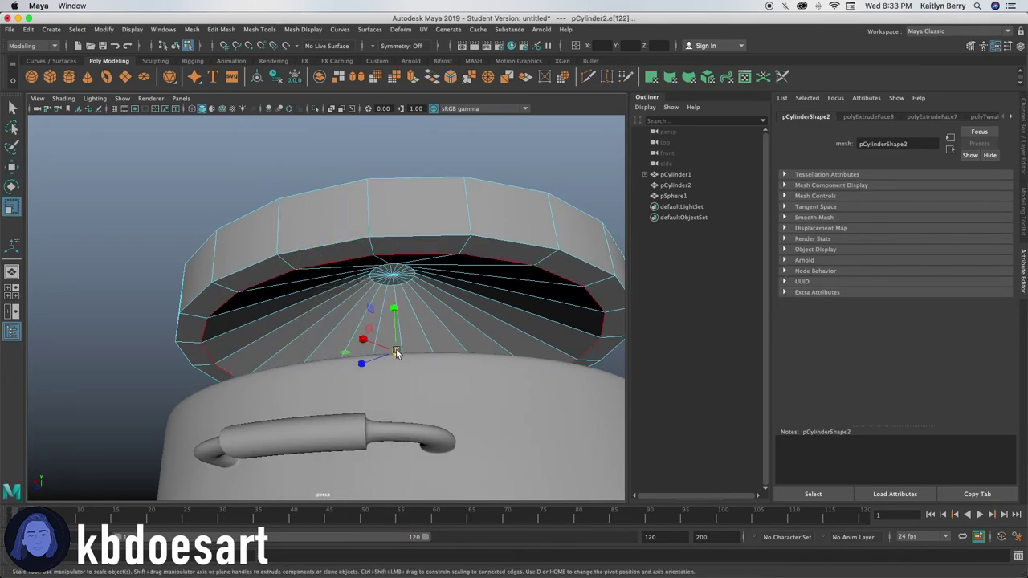
pyautogui.moveTo(396, 352); pyautogui.dragTo(414, 340)
pyautogui.keyDown('alt'); pyautogui.moveTo(376, 299); pyautogui.dragTo(386, 273); pyautogui.keyUp('alt')
pyautogui.keyDown('alt'); pyautogui.moveTo(496, 250); pyautogui.dragTo(421, 254, button='right'); pyautogui.keyUp('alt')
pyautogui.click(421, 254)
pyautogui.keyDown('alt'); pyautogui.moveTo(368, 273); pyautogui.dragTo(374, 306); pyautogui.keyUp('alt')
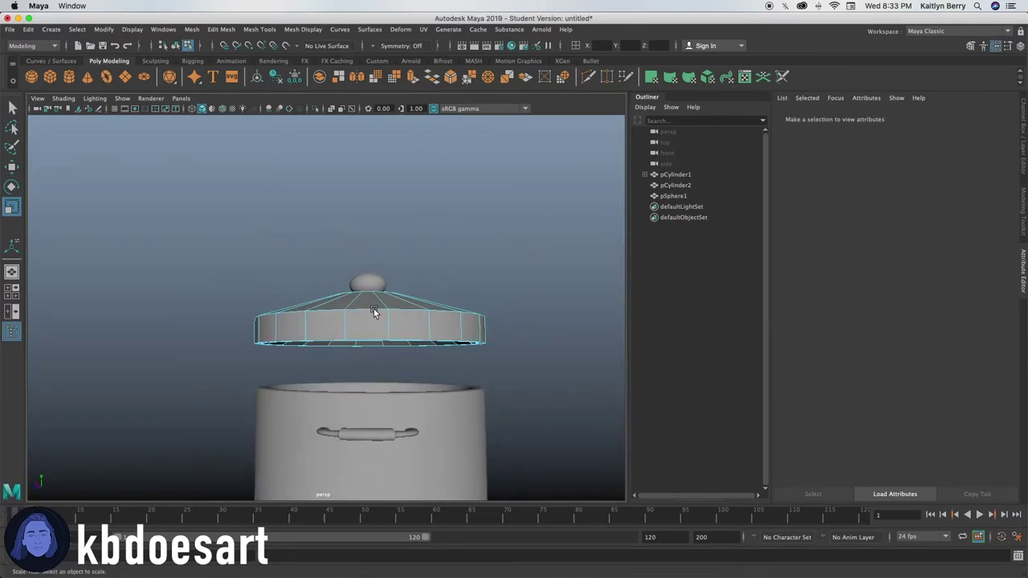
# In the front view, lower the lid's upper vertices together with the knob to make the rim band thinner
pyautogui.moveTo(381, 277); pyautogui.dragTo(342, 271, button='right')
pyautogui.keyDown('alt'); pyautogui.moveTo(342, 271); pyautogui.dragTo(345, 277); pyautogui.keyUp('alt')
pyautogui.keyDown('alt'); pyautogui.moveTo(247, 322); pyautogui.dragTo(248, 325); pyautogui.keyUp('alt')
pyautogui.press('space')
pyautogui.press('space')
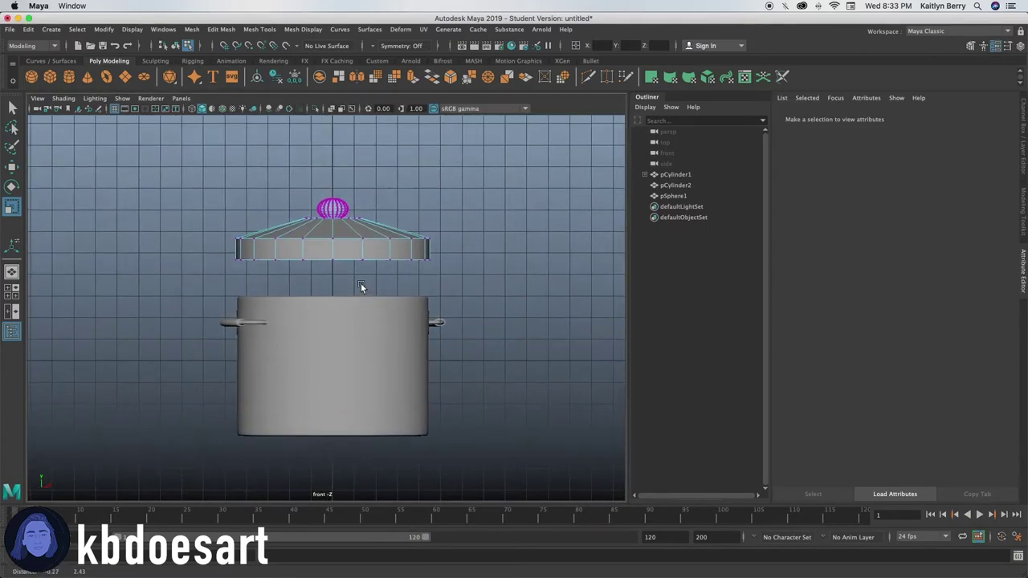
pyautogui.moveTo(206, 183); pyautogui.dragTo(489, 246)
pyautogui.press('w')
pyautogui.moveTo(331, 172); pyautogui.dragTo(332, 186)
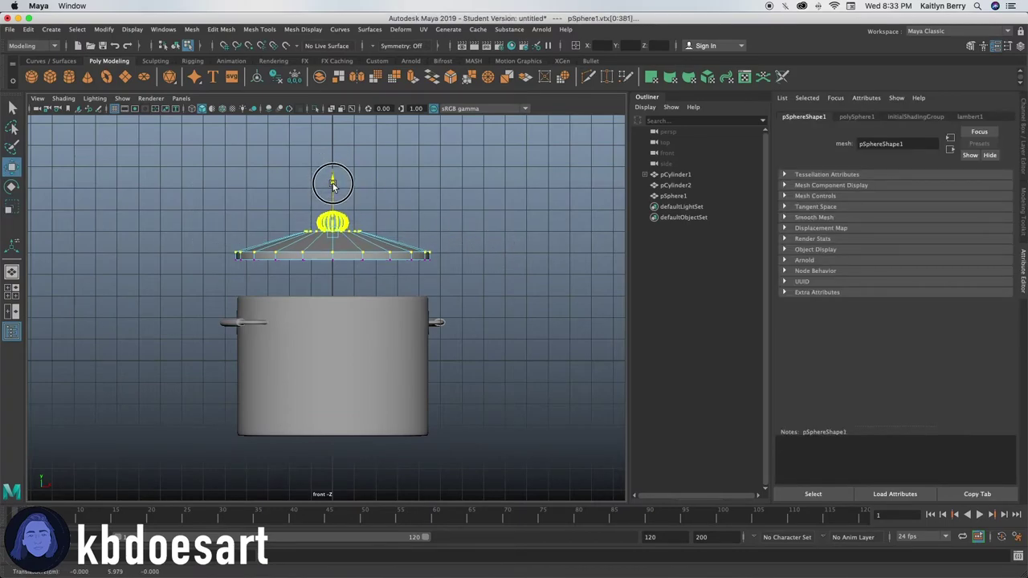
pyautogui.click(378, 170)
# Bevel the edge loops around the lid's outer rim and inner lip with 2 segments and a smaller fraction
pyautogui.keyDown('alt'); pyautogui.moveTo(305, 255); pyautogui.dragTo(454, 371, button='right'); pyautogui.keyUp('alt')
pyautogui.press('space')
pyautogui.press('space')
pyautogui.keyDown('alt'); pyautogui.moveTo(455, 371); pyautogui.dragTo(432, 332); pyautogui.keyUp('alt')
pyautogui.moveTo(402, 304); pyautogui.dragTo(403, 303, button='right')
pyautogui.click(402, 242)
pyautogui.doubleClick(397, 272)
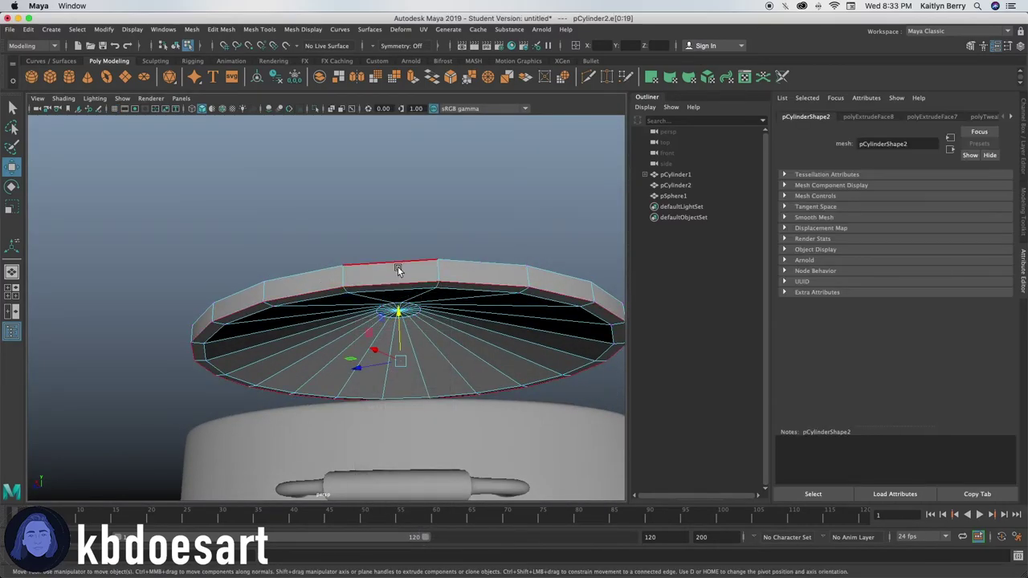
pyautogui.keyDown('alt'); pyautogui.moveTo(276, 327); pyautogui.dragTo(250, 303); pyautogui.keyUp('alt')
pyautogui.keyDown('shift'); pyautogui.doubleClick(233, 295); pyautogui.keyUp('shift')
pyautogui.click(401, 221)
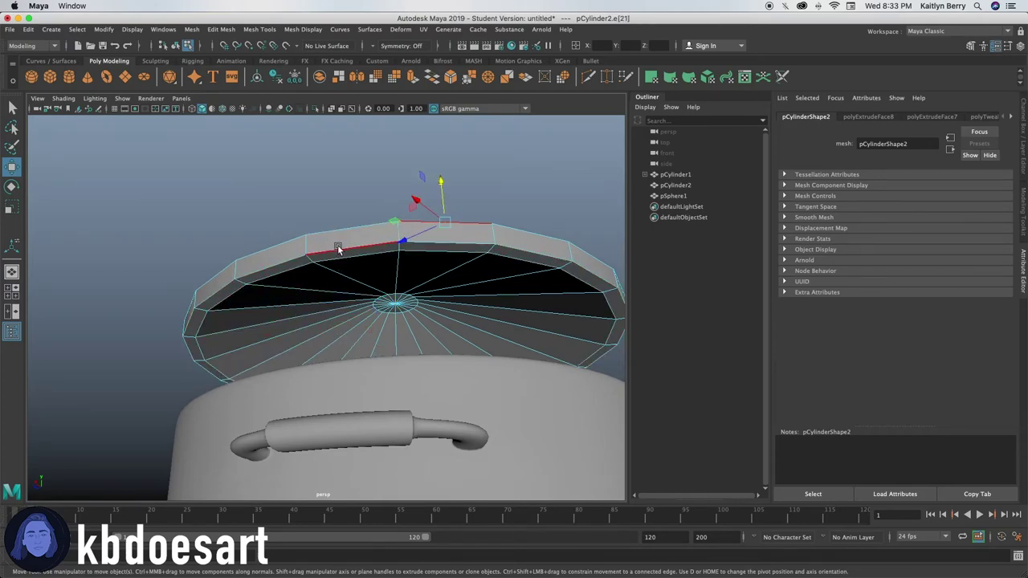
pyautogui.doubleClick(338, 247)
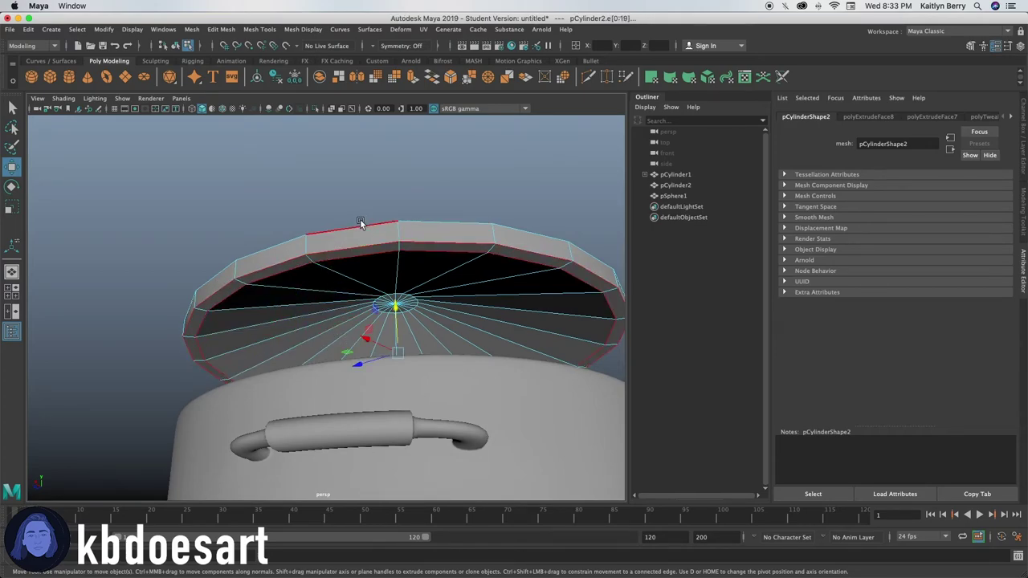
pyautogui.keyDown('shift'); pyautogui.doubleClick(357, 228); pyautogui.keyUp('shift')
pyautogui.hotkey('ctrl', 'b')
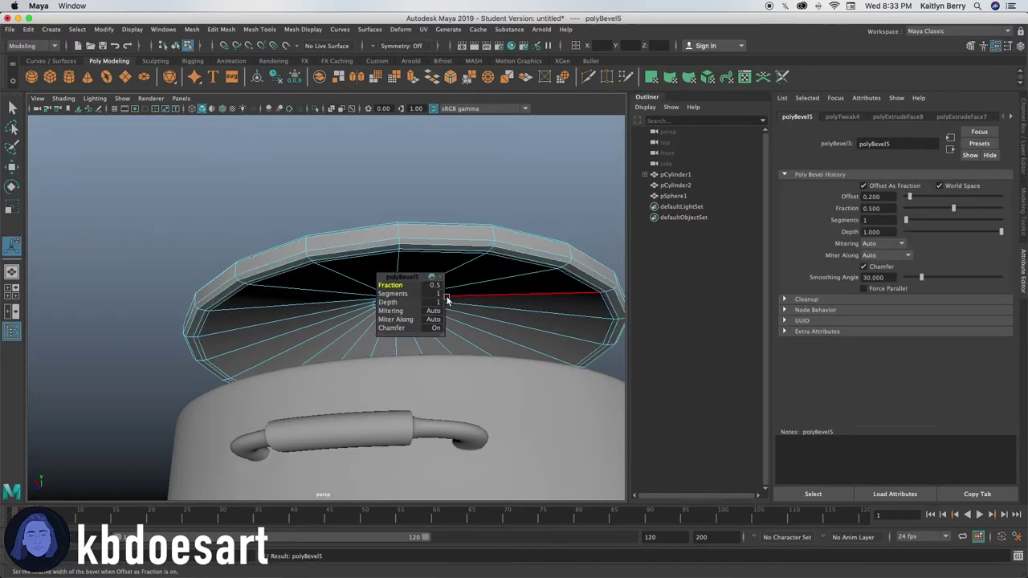
pyautogui.write('2')
pyautogui.press('Return')
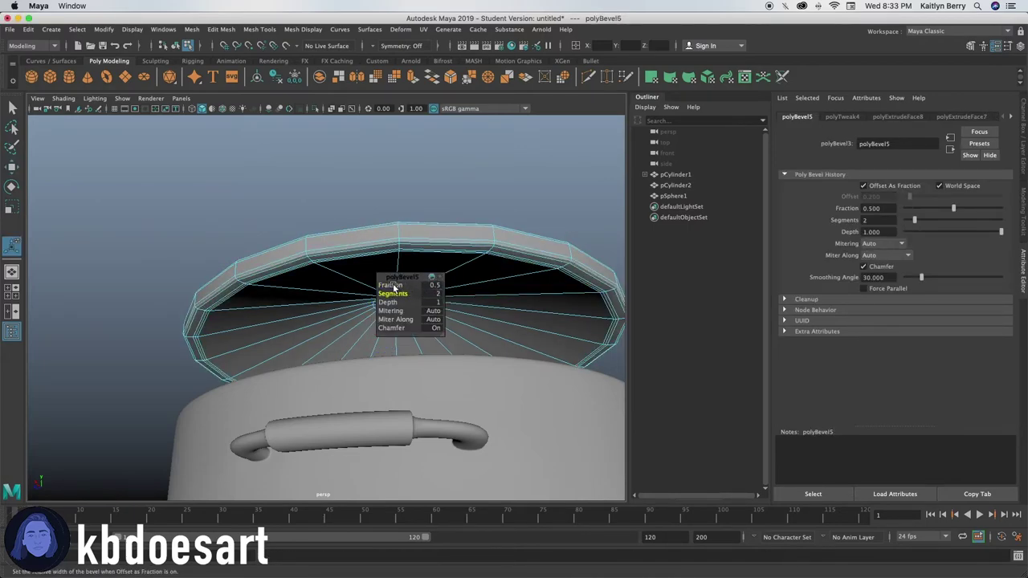
pyautogui.moveTo(402, 290)
pyautogui.mouseDown(button='middle')
pyautogui.moveTo(374, 285)
pyautogui.moveTo(389, 287)
pyautogui.mouseUp(button='middle')
pyautogui.keyDown('alt'); pyautogui.moveTo(391, 290); pyautogui.dragTo(480, 217); pyautogui.keyUp('alt')
pyautogui.click(477, 224)
# Return to object selection mode and inspect the lid from above in smooth preview
pyautogui.keyDown('alt'); pyautogui.moveTo(496, 270); pyautogui.dragTo(413, 360); pyautogui.keyUp('alt')
pyautogui.click(402, 346)
pyautogui.moveTo(410, 281); pyautogui.dragTo(464, 257, button='right')
pyautogui.click(411, 377)
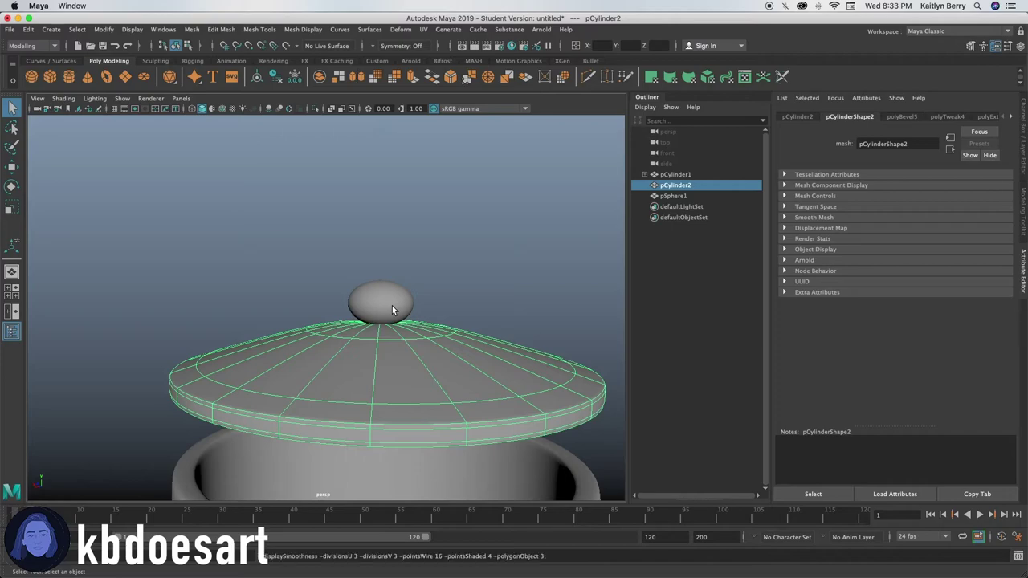
pyautogui.click(419, 296)
pyautogui.keyDown('alt'); pyautogui.moveTo(419, 295); pyautogui.dragTo(383, 346); pyautogui.keyUp('alt')
pyautogui.keyDown('alt'); pyautogui.moveTo(383, 346); pyautogui.dragTo(546, 350, button='right'); pyautogui.keyUp('alt')
# Move the knob straight up, well clear of the lid's centre
pyautogui.click(448, 407)
pyautogui.click(435, 337)
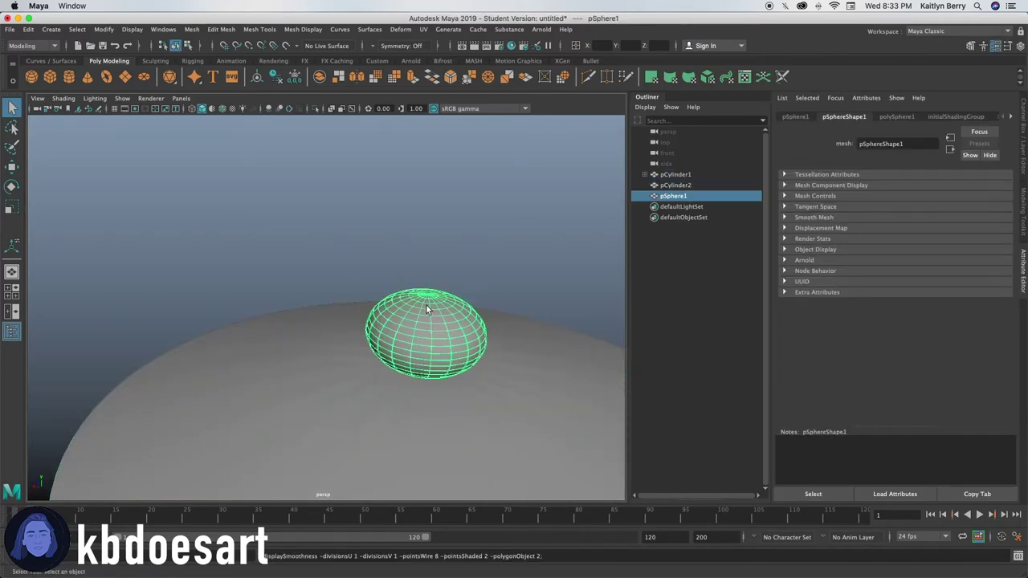
pyautogui.press('w')
pyautogui.moveTo(430, 233); pyautogui.dragTo(433, 86)
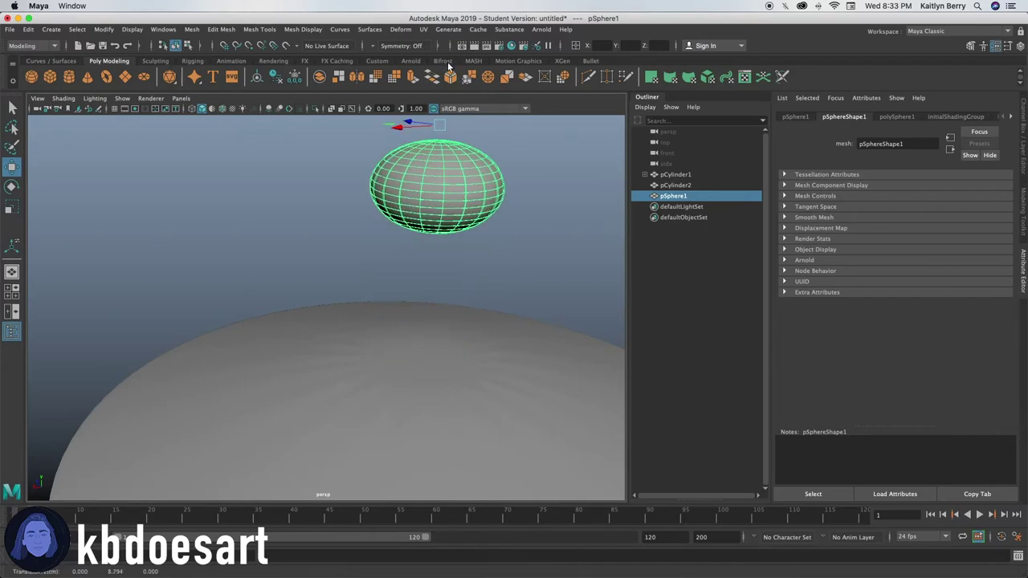
# Bevel the edge loop around the lid's top centre with 2 segments and preview it smoothed
pyautogui.click(420, 394)
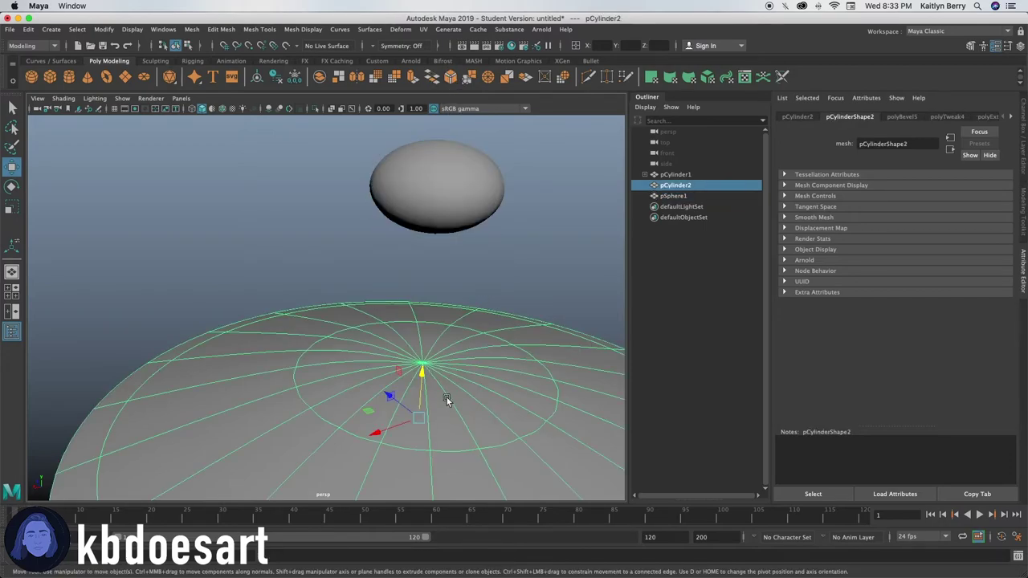
pyautogui.moveTo(484, 408); pyautogui.dragTo(477, 239, button='right')
pyautogui.doubleClick(459, 418)
pyautogui.hotkey('ctrl', 'b')
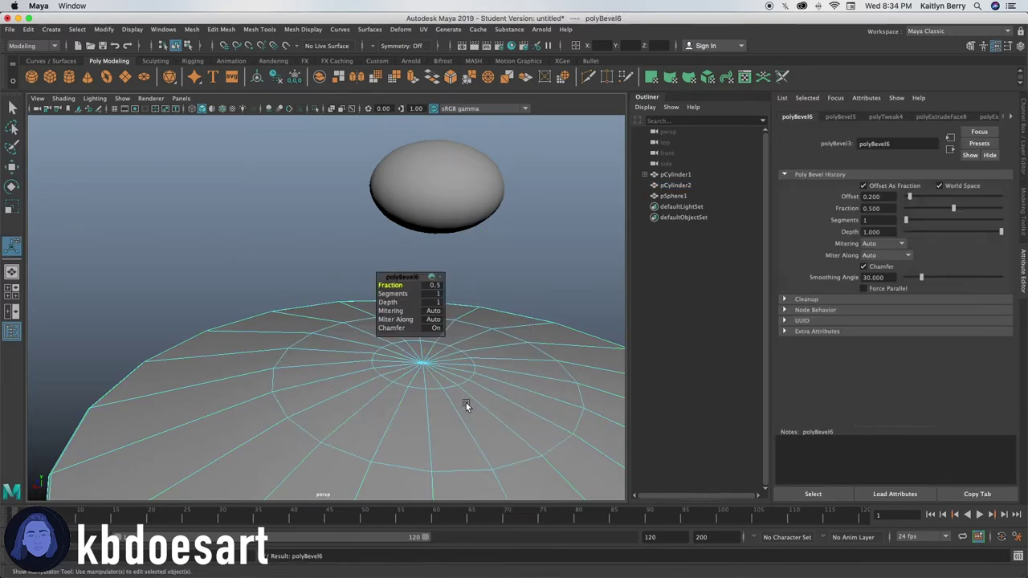
pyautogui.click(434, 293)
pyautogui.write('2')
pyautogui.press('Return')
pyautogui.press('3')
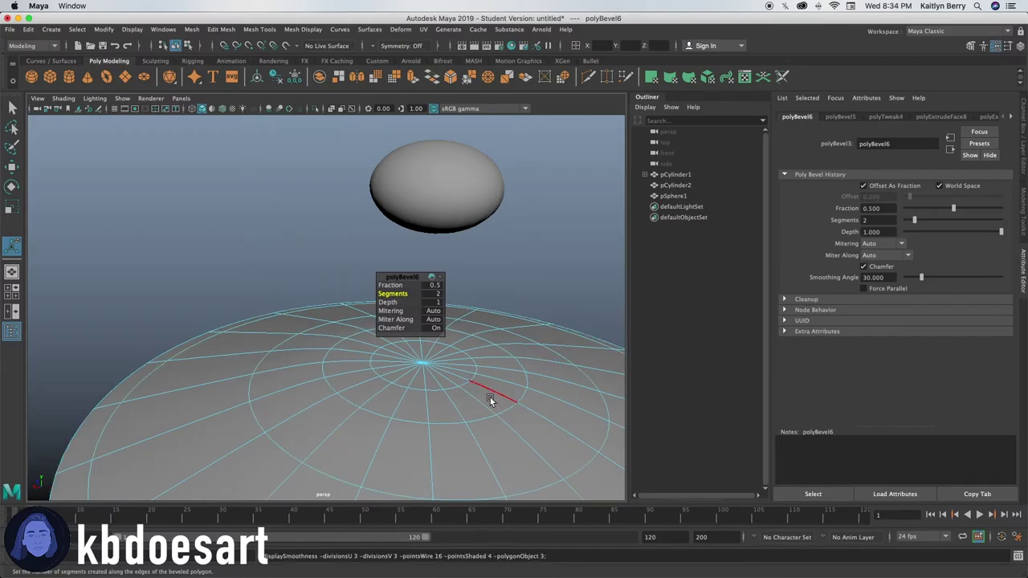
# Show the knob unsmoothed, lower it back onto the lid's peak, and set the lid to standard display
pyautogui.keyDown('alt'); pyautogui.moveTo(490, 398); pyautogui.dragTo(442, 371); pyautogui.keyUp('alt')
pyautogui.keyDown('alt'); pyautogui.moveTo(429, 249); pyautogui.dragTo(431, 273, button='middle'); pyautogui.keyUp('alt')
pyautogui.click(392, 165)
pyautogui.keyDown('alt'); pyautogui.moveTo(393, 168); pyautogui.dragTo(415, 201); pyautogui.keyUp('alt')
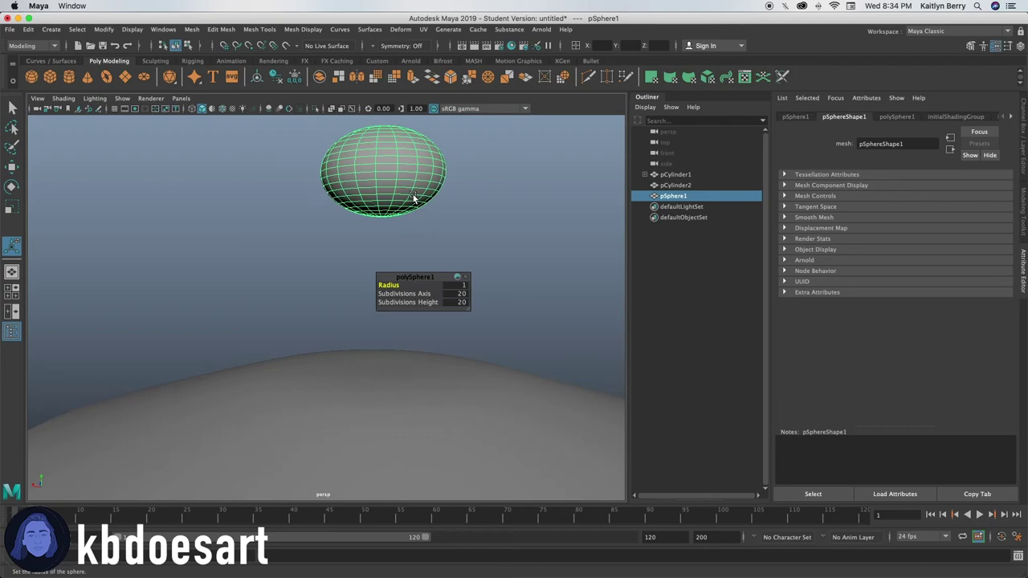
pyautogui.press('1')
pyautogui.press('w')
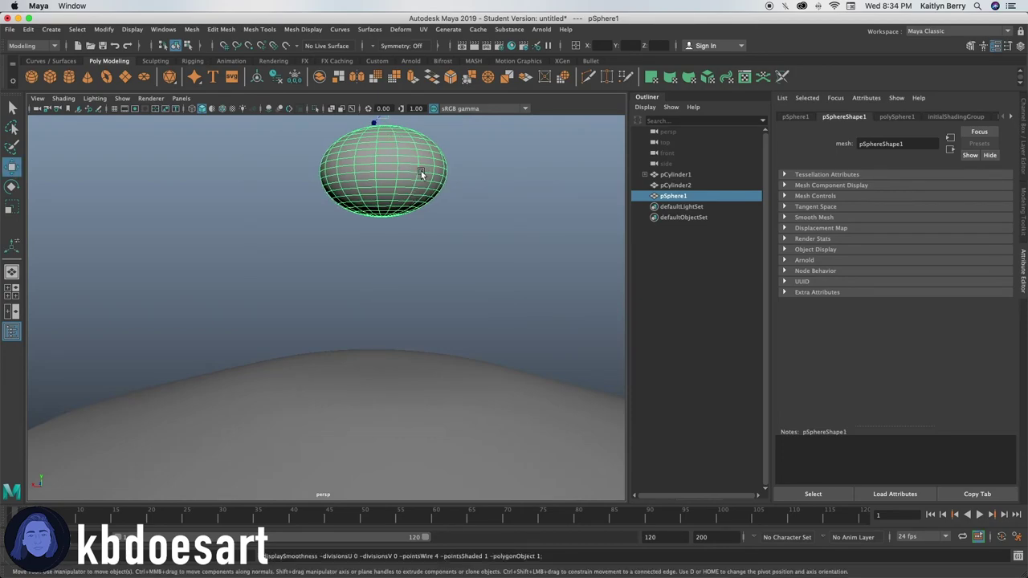
pyautogui.scroll(-5, 421, 175)
pyautogui.moveTo(355, 153); pyautogui.dragTo(307, 386)
pyautogui.click(365, 315)
pyautogui.press('1')
pyautogui.click(372, 243)
# Extrude the band of side faces around the lid's rim outward with a thickness of 0.2
pyautogui.keyDown('alt'); pyautogui.moveTo(372, 413); pyautogui.dragTo(375, 352); pyautogui.keyUp('alt')
pyautogui.click(375, 353)
pyautogui.keyDown('alt'); pyautogui.moveTo(383, 335); pyautogui.dragTo(418, 303, button='right'); pyautogui.keyUp('alt')
pyautogui.click(427, 367)
pyautogui.keyDown('shift'); pyautogui.doubleClick(354, 367); pyautogui.keyUp('shift')
pyautogui.keyDown('alt'); pyautogui.moveTo(431, 340); pyautogui.dragTo(431, 332); pyautogui.keyUp('alt')
pyautogui.keyDown('alt'); pyautogui.moveTo(431, 332); pyautogui.dragTo(390, 346, button='right'); pyautogui.keyUp('alt')
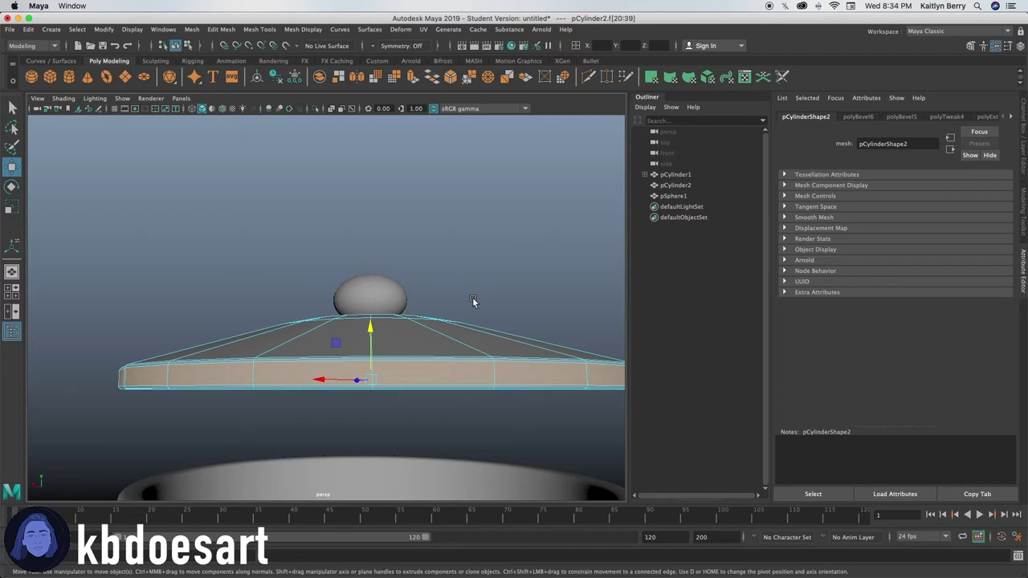
pyautogui.hotkey('ctrl', 'e')
pyautogui.click(395, 285)
pyautogui.moveTo(395, 285); pyautogui.dragTo(394, 282, button='middle')
pyautogui.keyDown('alt'); pyautogui.moveTo(327, 324); pyautogui.dragTo(318, 341); pyautogui.keyUp('alt')
pyautogui.moveTo(400, 284); pyautogui.dragTo(411, 285, button='middle')
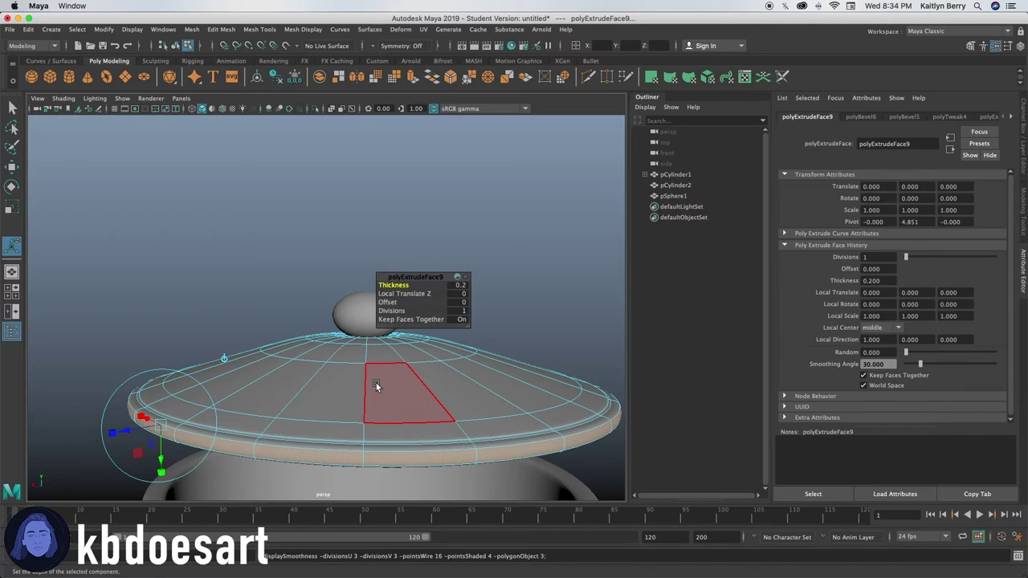
pyautogui.press('1')
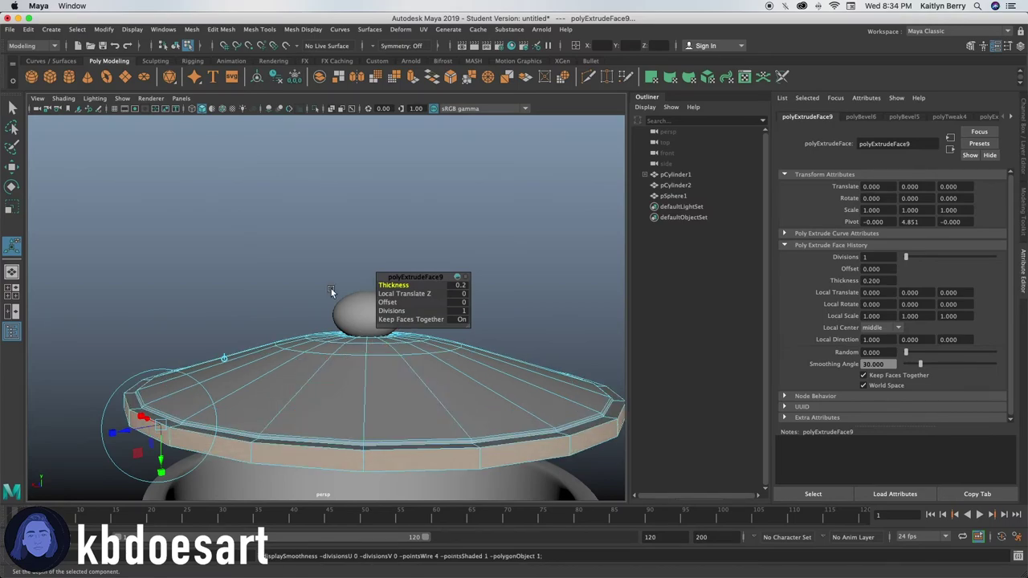
# Preview the lid smoothed, and combine the lid and its knob into a single mesh
pyautogui.press('3')
pyautogui.click(325, 306)
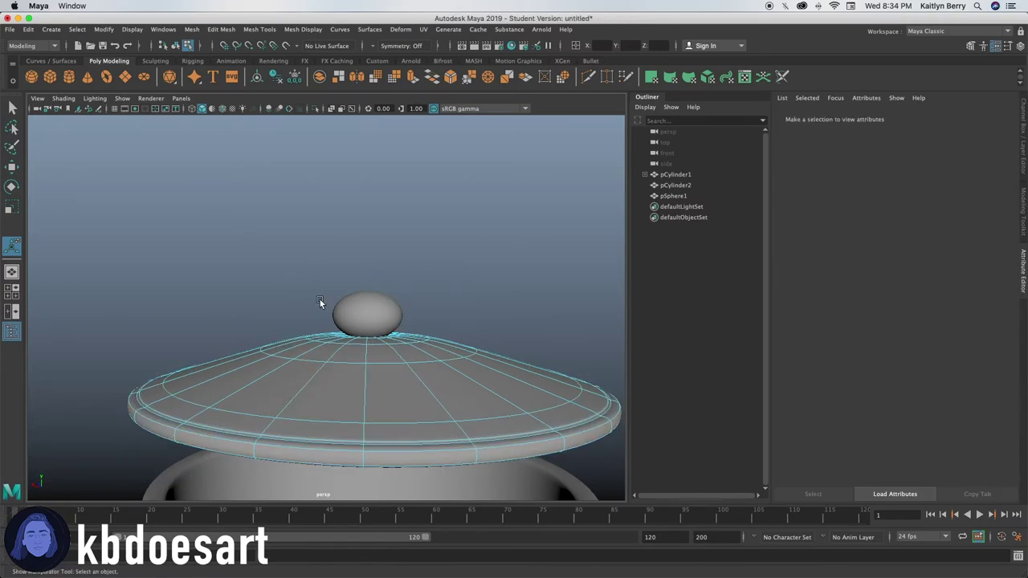
pyautogui.click(374, 307)
pyautogui.click(395, 362)
pyautogui.keyDown('shift'); pyautogui.click(383, 313); pyautogui.keyUp('shift')
pyautogui.click(220, 29)
pyautogui.moveTo(192, 28)
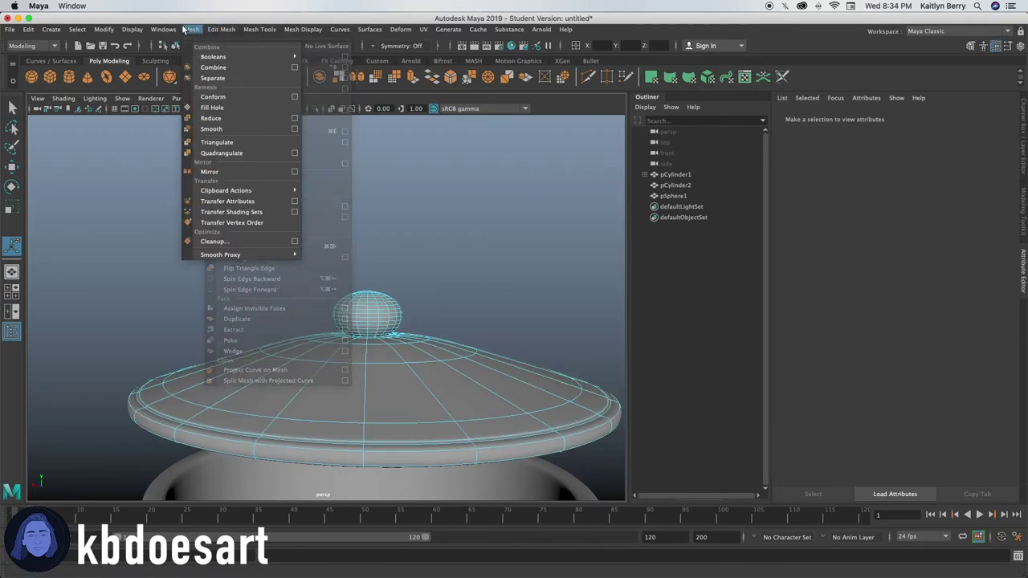
pyautogui.click(224, 70)
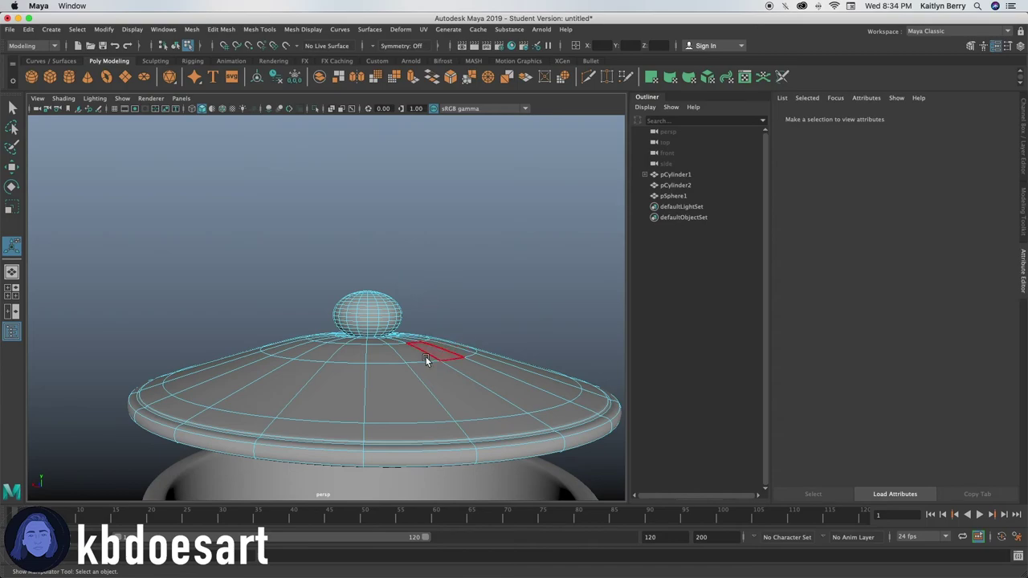
# Lower the combined lid straight down onto the pot's rim and deselect it
pyautogui.moveTo(366, 281); pyautogui.dragTo(365, 330)
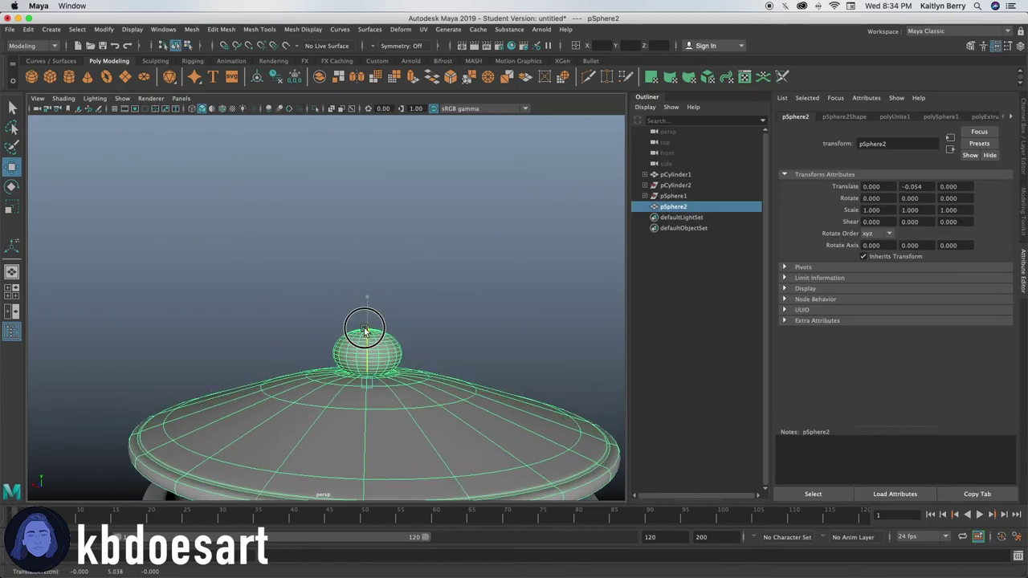
pyautogui.keyDown('alt'); pyautogui.moveTo(371, 328); pyautogui.dragTo(463, 350); pyautogui.keyUp('alt')
pyautogui.scroll(-5, 428, 421)
pyautogui.keyDown('alt'); pyautogui.moveTo(428, 422); pyautogui.dragTo(471, 366); pyautogui.keyUp('alt')
pyautogui.click(471, 366)
# Inspect the whole pot from the side and from above to check how the lid sits on the rim
pyautogui.scroll(-4, 396, 427)
pyautogui.keyDown('alt'); pyautogui.moveTo(397, 427); pyautogui.dragTo(346, 417); pyautogui.keyUp('alt')
pyautogui.scroll(4, 347, 417)
pyautogui.keyDown('alt'); pyautogui.moveTo(421, 394); pyautogui.dragTo(444, 310, button='middle'); pyautogui.keyUp('alt')
pyautogui.keyDown('alt'); pyautogui.moveTo(351, 296); pyautogui.dragTo(376, 303); pyautogui.keyUp('alt')
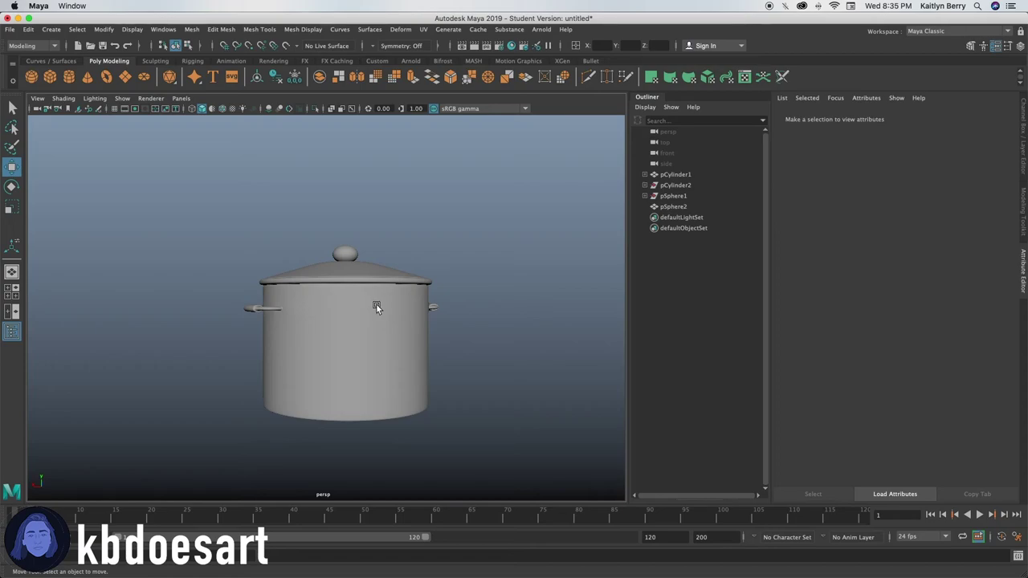
pyautogui.moveTo(376, 304)
pyautogui.keyDown('alt'); pyautogui.mouseDown()
pyautogui.moveTo(397, 334)
pyautogui.moveTo(359, 335)
pyautogui.moveTo(379, 314)
pyautogui.moveTo(356, 308)
pyautogui.moveTo(369, 316)
pyautogui.mouseUp(); pyautogui.keyUp('alt')
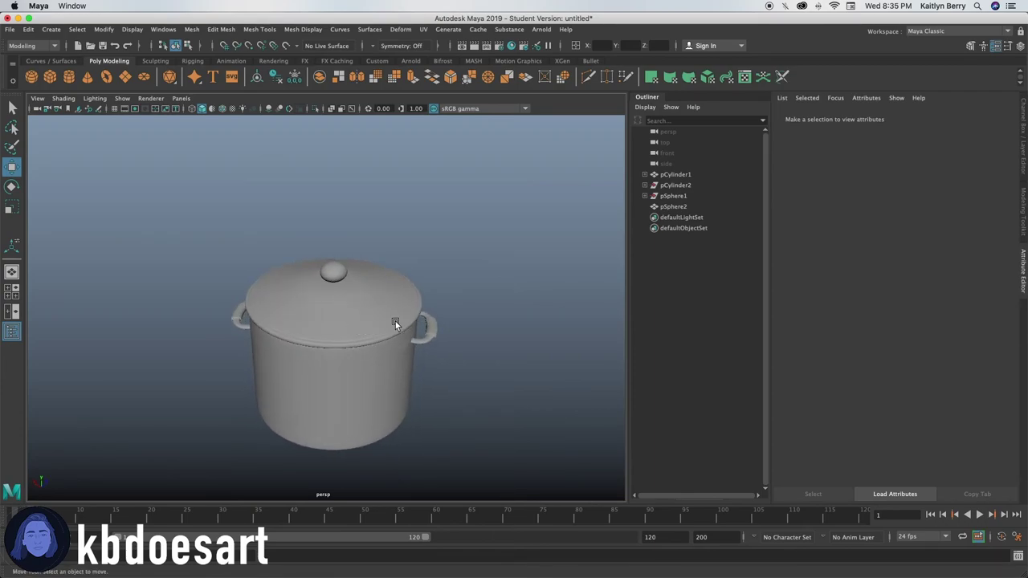